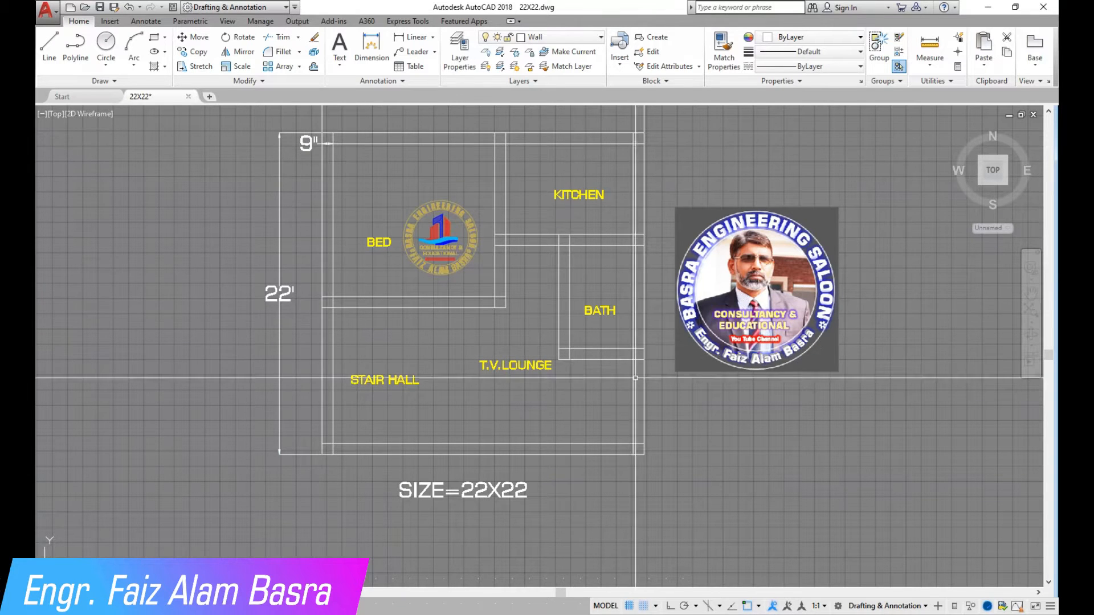
scroll(483, 243, "down", 2)
scroll(498, 230, "up", 2)
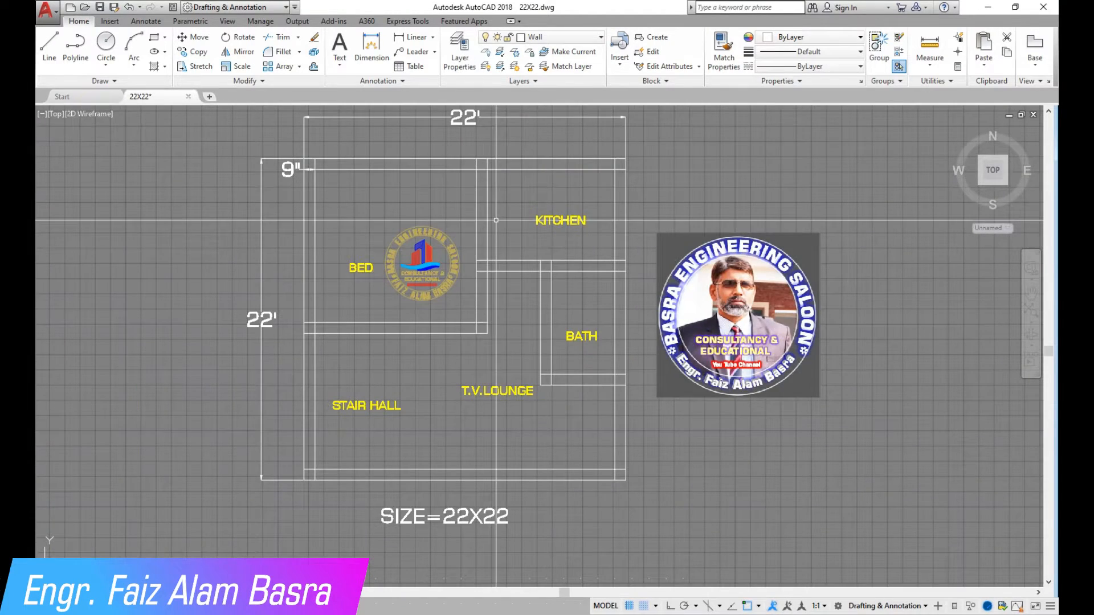
scroll(508, 255, "up", 2)
scroll(352, 269, "down", 2)
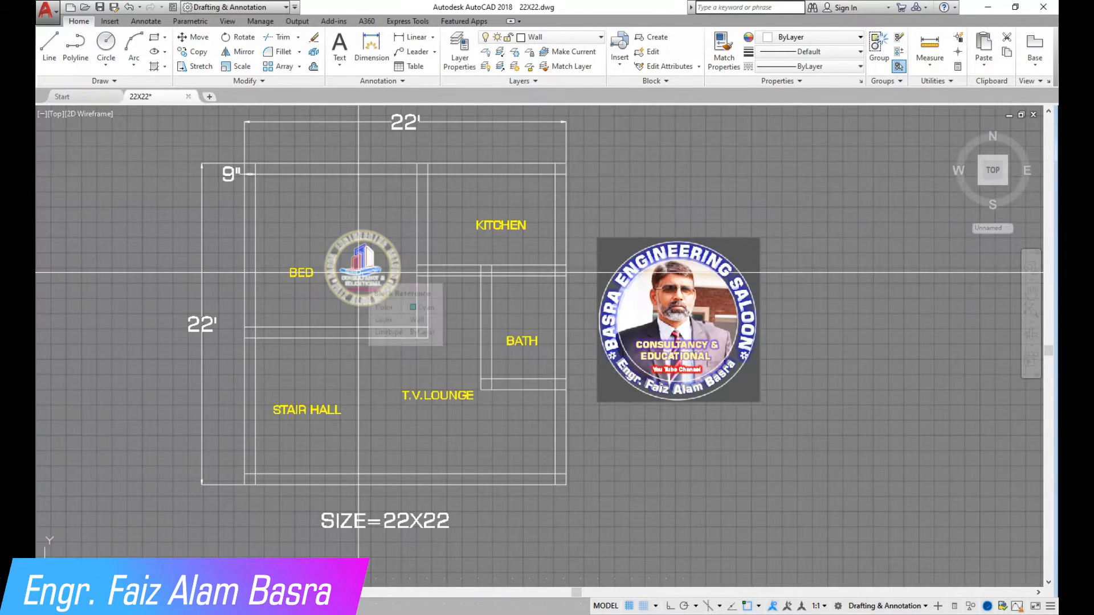
scroll(380, 323, "up", 2)
scroll(347, 267, "down", 4)
scroll(285, 143, "up", 4)
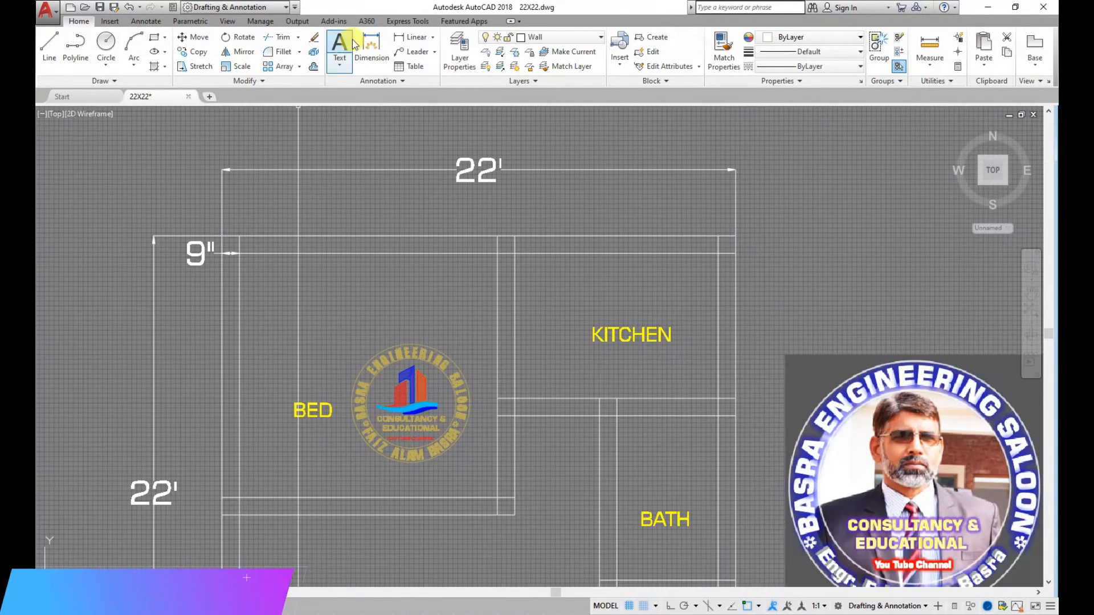
- Erase the two overall 22' dimensions and the 9" wall-thickness dimension from the floor plan
left_click(298, 38)
left_click(289, 59)
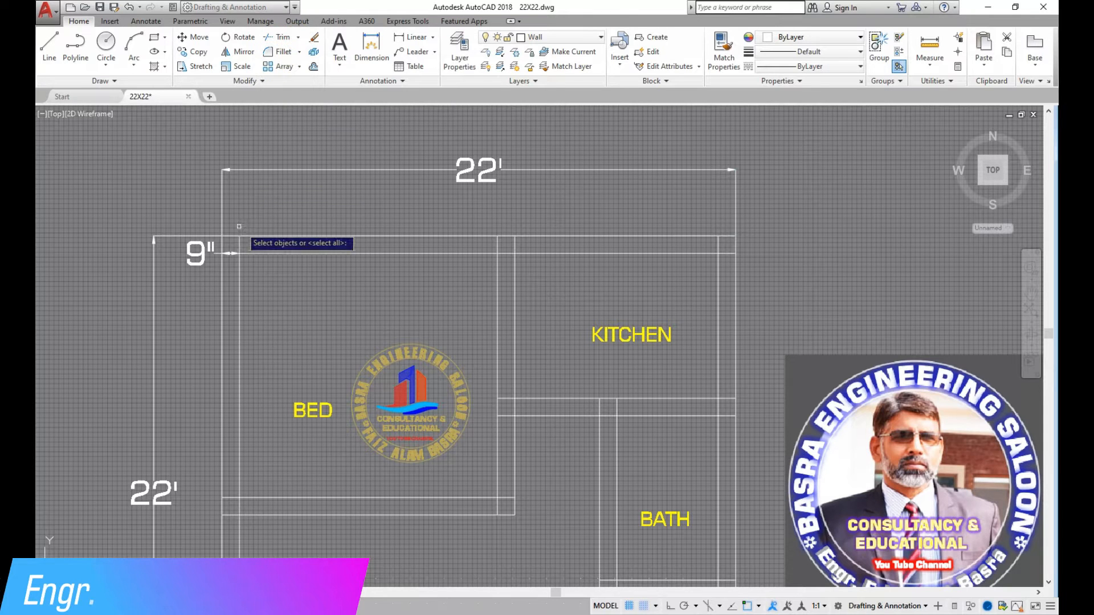
key("Escape")
left_click(227, 196)
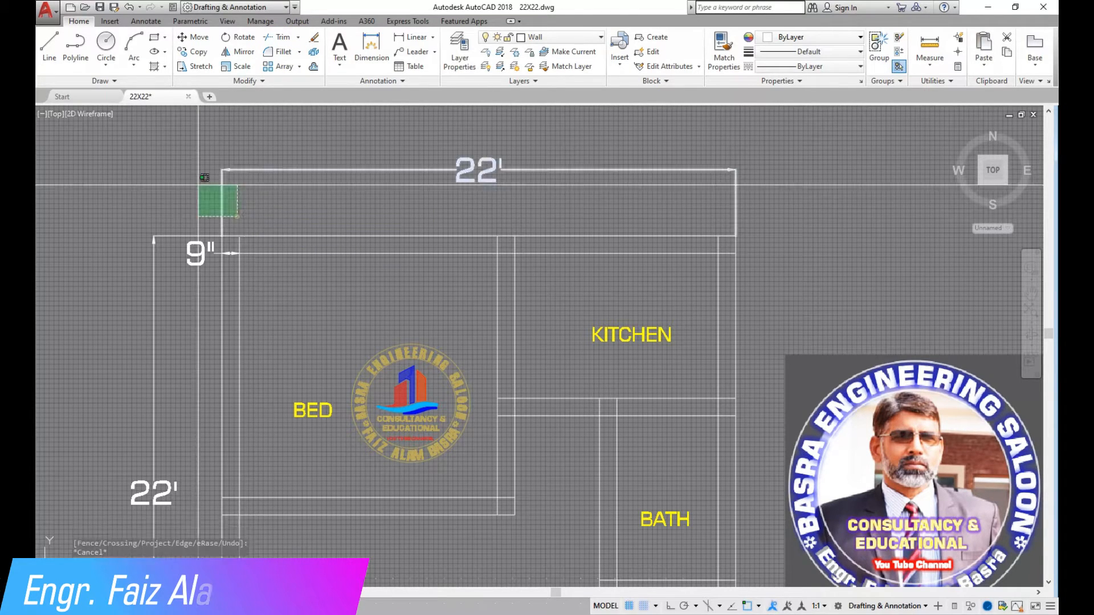
left_click(149, 245)
left_click(319, 39)
left_click(228, 170)
left_click(316, 38)
- Dimension the passage width between the bedroom's right wall and the bath's left wall, just below the kitchen
scroll(380, 187, "down", 5)
scroll(457, 359, "up", 4)
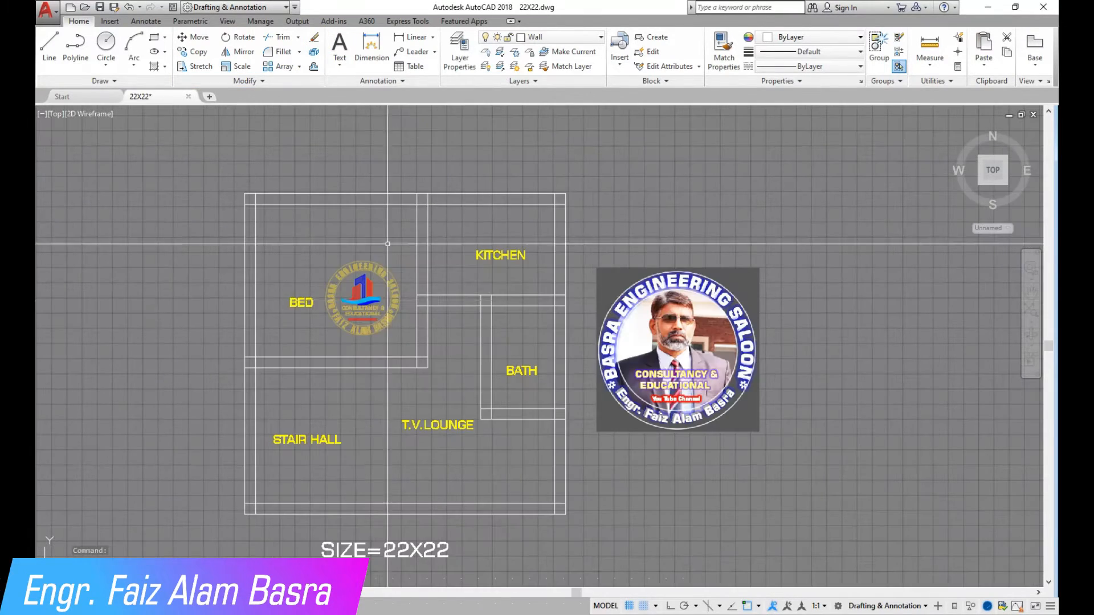
scroll(466, 299, "up", 2)
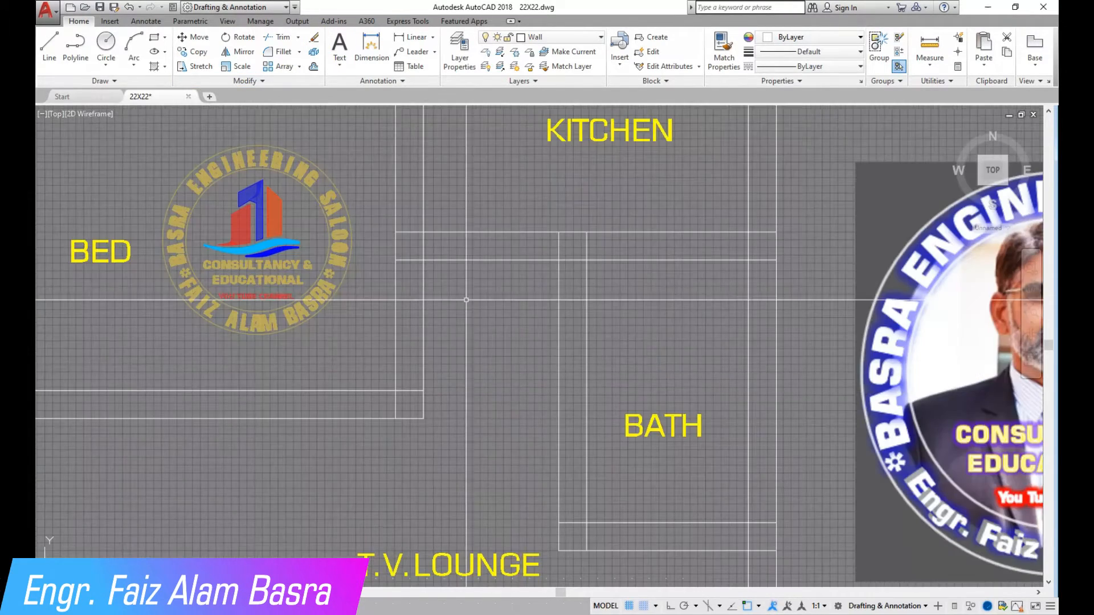
left_click(425, 43)
left_click(423, 261)
left_click(558, 260)
scroll(510, 350, "down", 4)
scroll(492, 291, "up", 4)
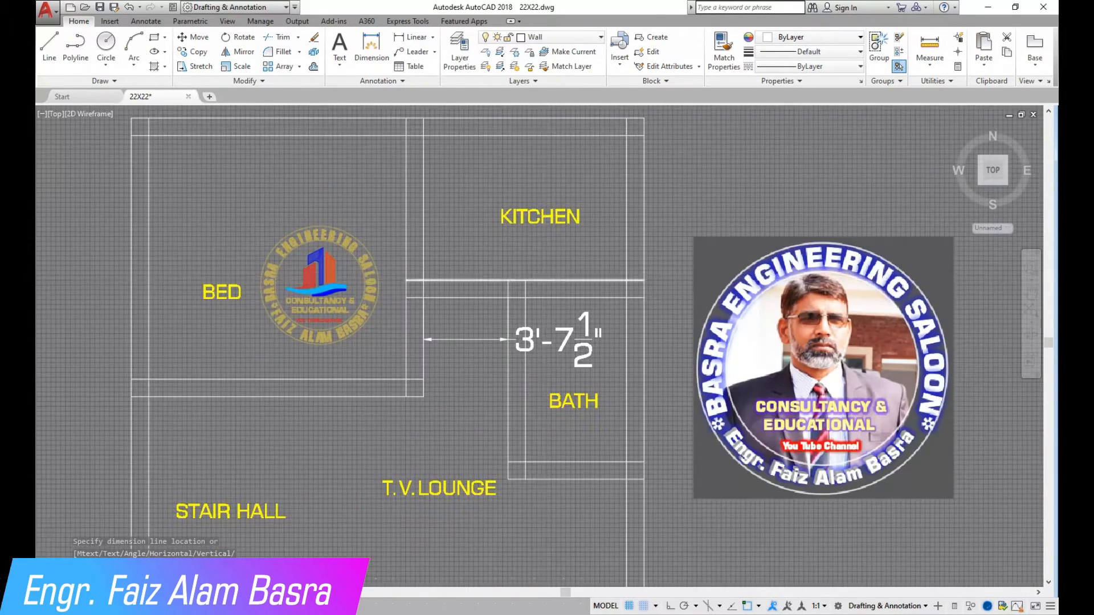
scroll(364, 340, "down", 2)
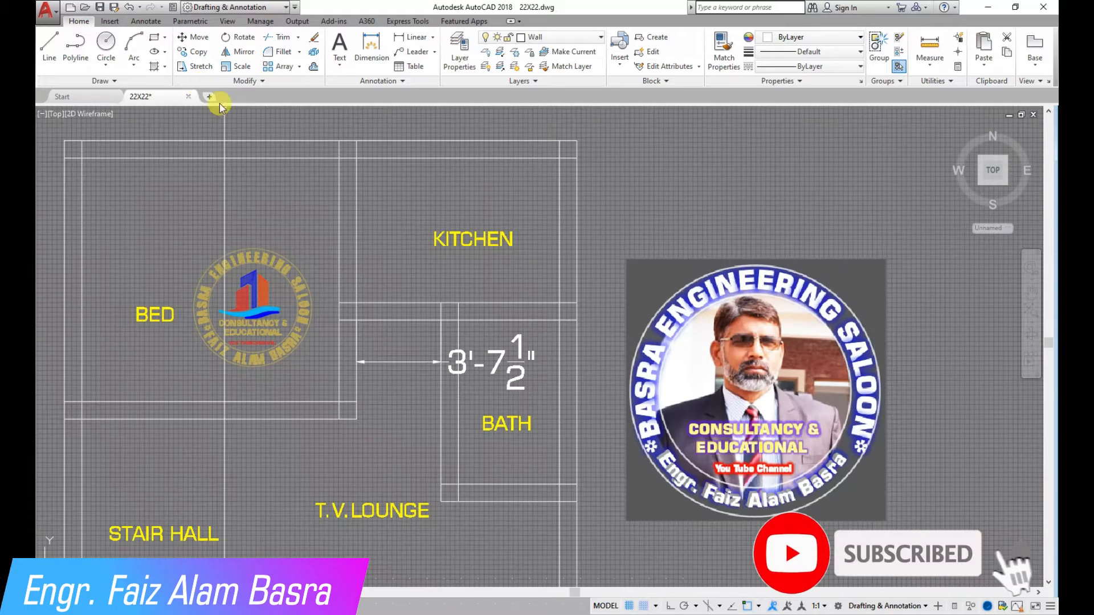
- Stretch the wall between bedroom and kitchen to make the passage 4' wide, and erase the passage dimension
left_click(373, 440)
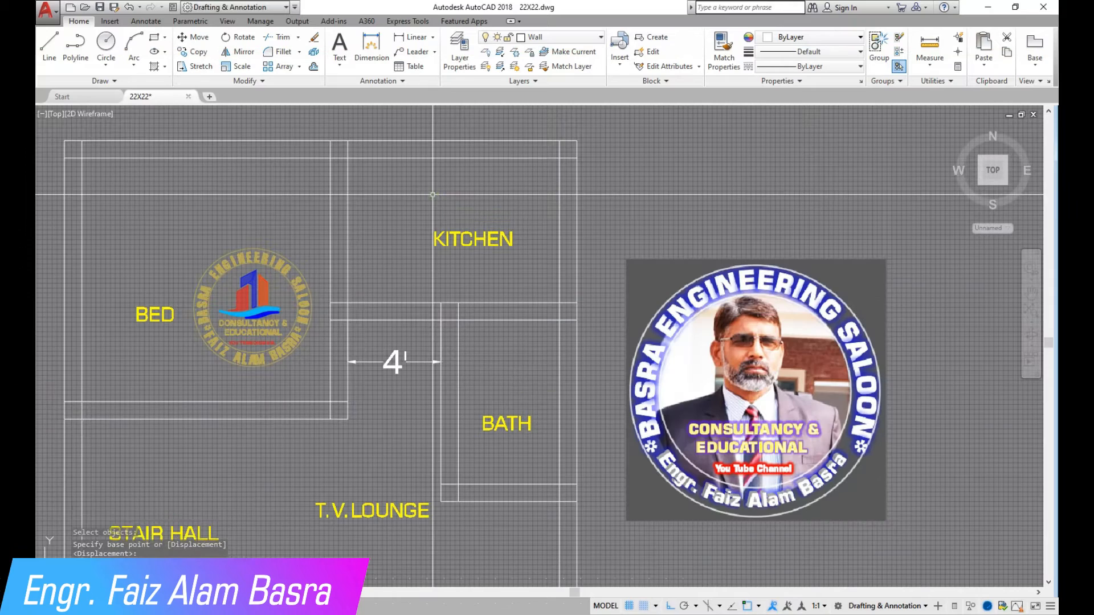
scroll(389, 391, "up", 2)
scroll(430, 310, "down", 2)
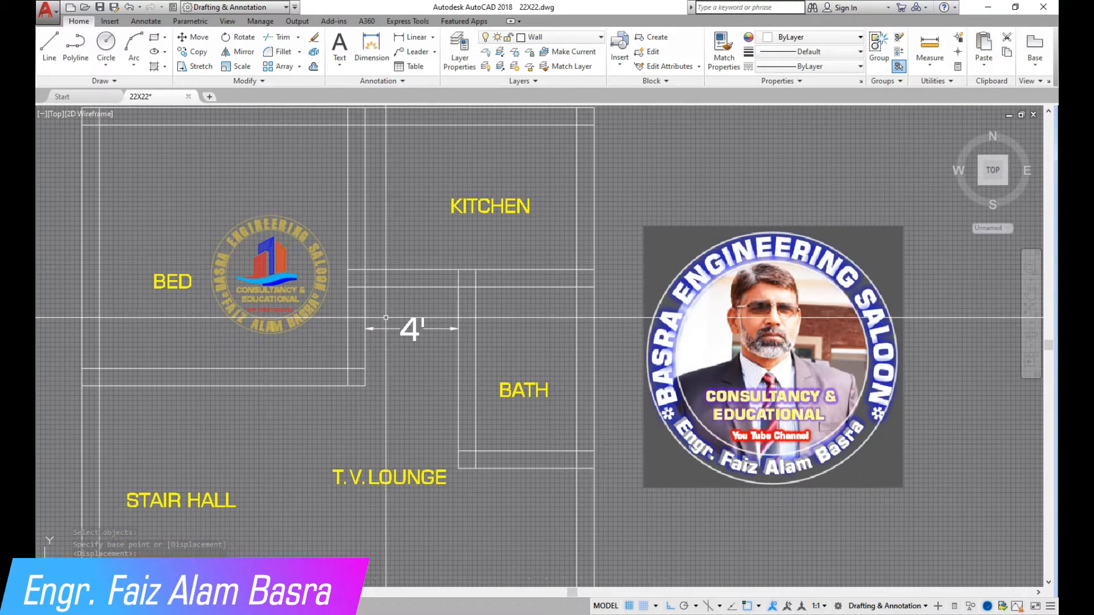
scroll(391, 331, "up", 2)
left_click(454, 361)
left_click(415, 312)
left_click(313, 38)
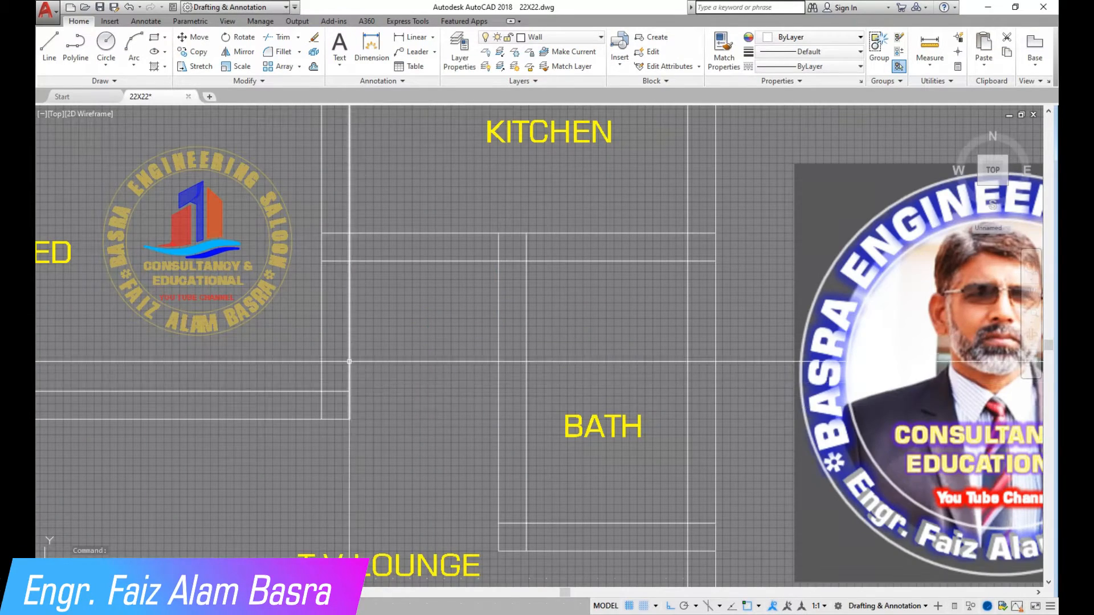
- Dimension the vertical distance from the kitchen's bottom wall to the bedroom's bottom wall beside the passage
scroll(359, 383, "up", 2)
left_click(413, 37)
left_click(347, 415)
left_click(348, 228)
scroll(324, 393, "down", 3)
scroll(374, 395, "up", 2)
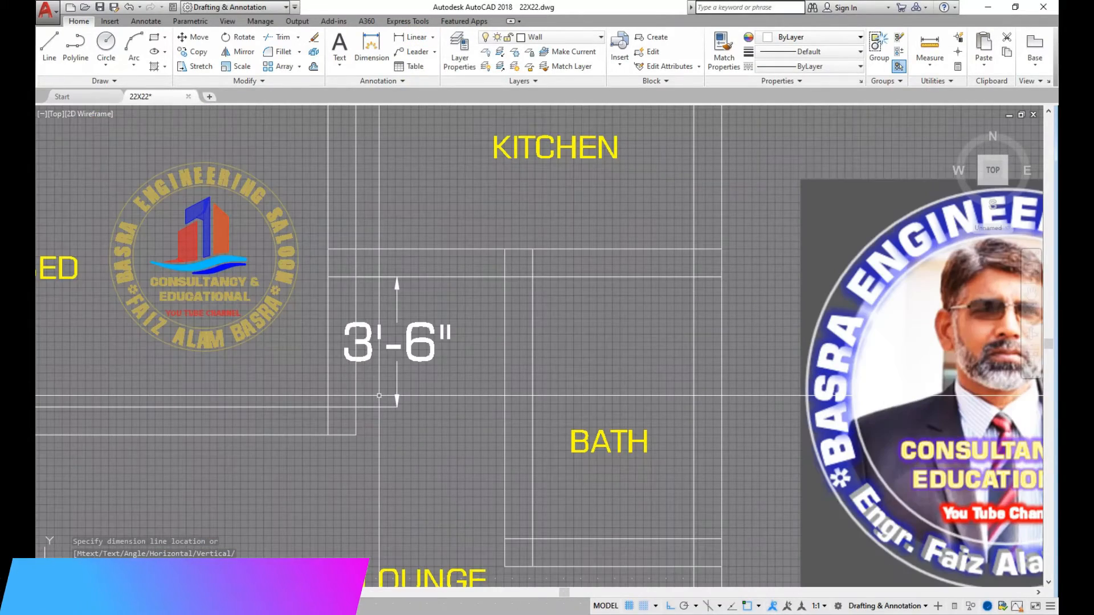
scroll(383, 384, "down", 3)
scroll(334, 369, "up", 2)
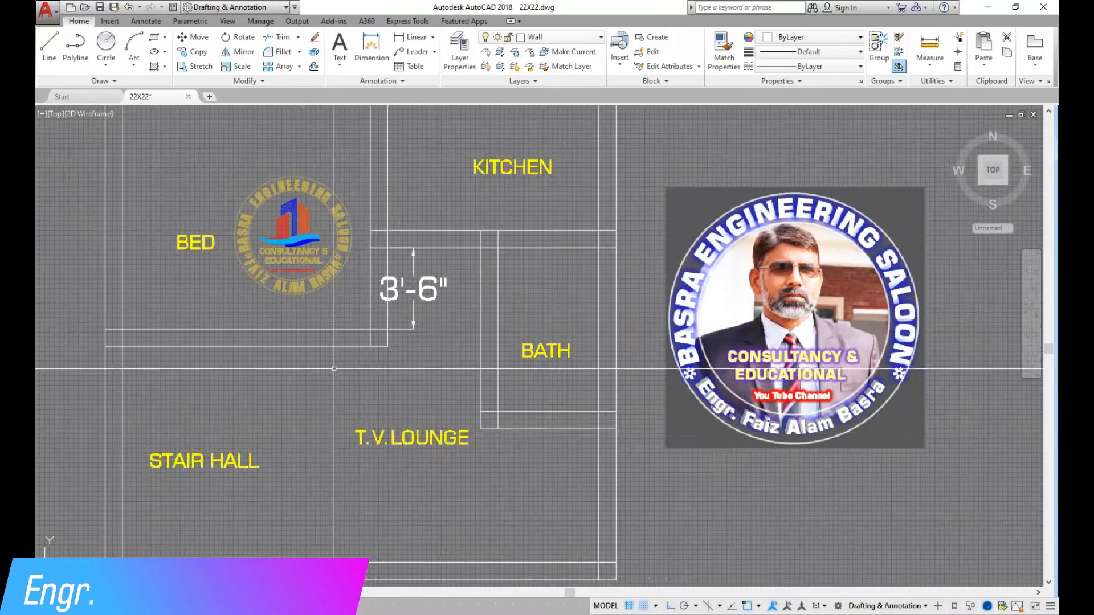
scroll(221, 371, "down", 2)
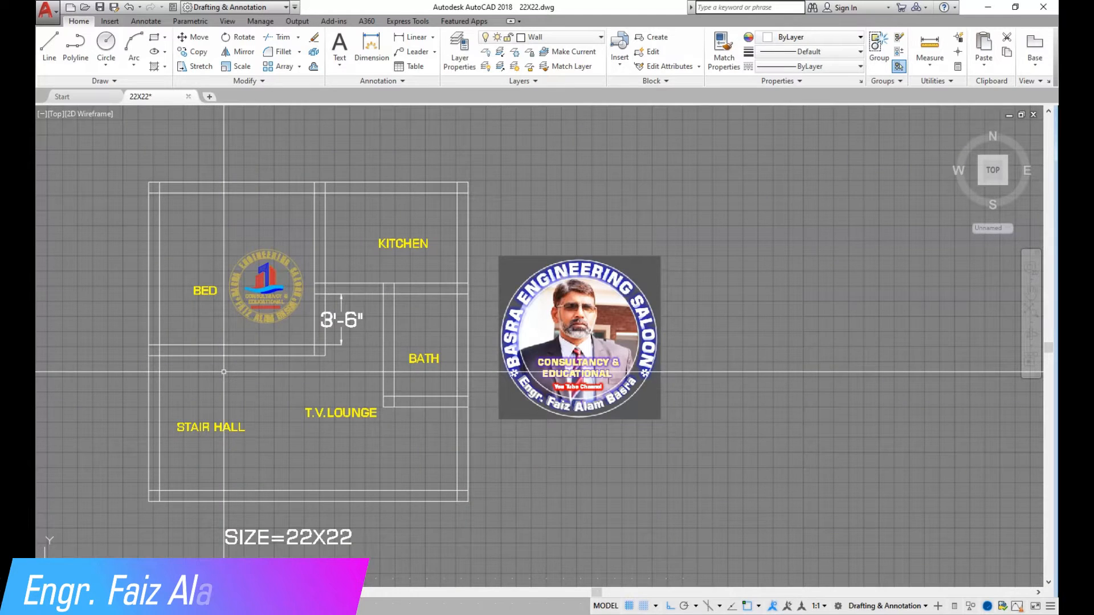
- Stretch the lower line of the wall between kitchen and bath upward by 4.5 inches
scroll(235, 405, "up", 2)
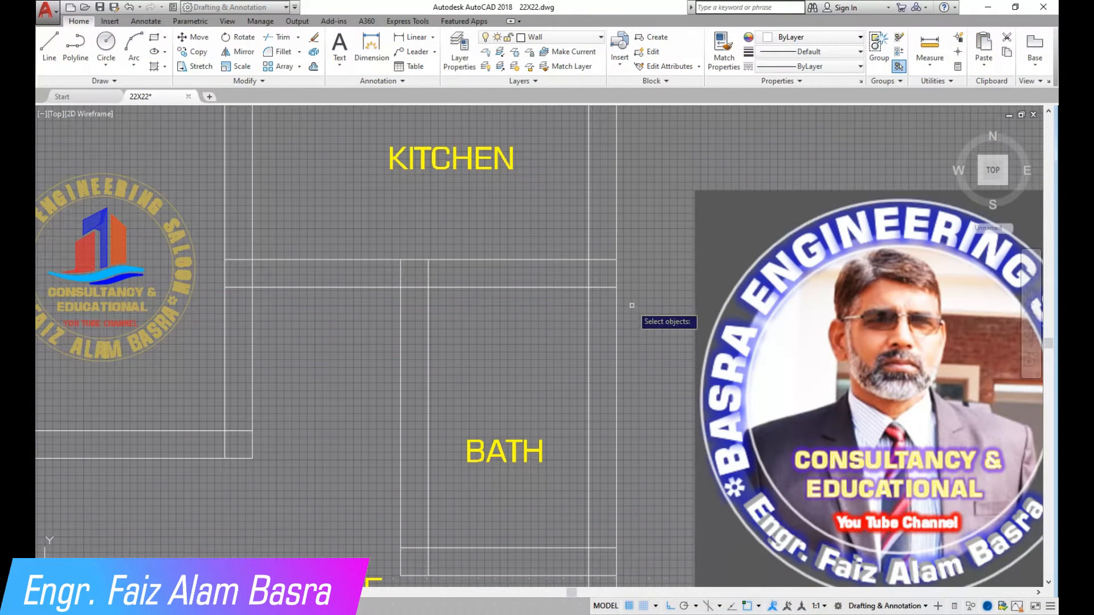
left_click(632, 306)
left_click(216, 278)
key("Return")
left_click(333, 350)
type("4.5")
key("Return")
scroll(403, 259, "down", 4)
- Stretch the inner line of the bath's left wall toward the passage by 4.5 inches
scroll(410, 312, "up", 2)
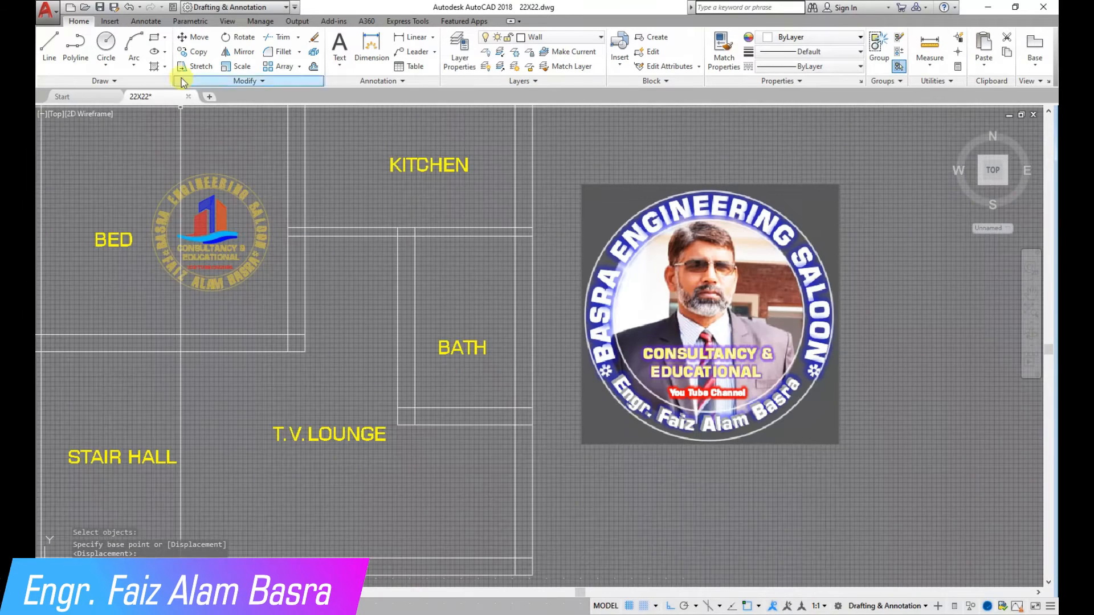
left_click(435, 454)
left_click(432, 447)
left_click(428, 442)
left_click(407, 213)
key("Return")
type("4.5")
key("Return")
- Stretch the outer line of the bath's bottom wall upward, giving it the same thickness as the bath's left wall
scroll(458, 508, "up", 2)
scroll(449, 378, "down", 4)
scroll(448, 385, "up", 2)
left_click(197, 66)
scroll(456, 342, "up", 2)
left_click(465, 390)
left_click(356, 382)
key("Return")
left_click(418, 442)
type("4")
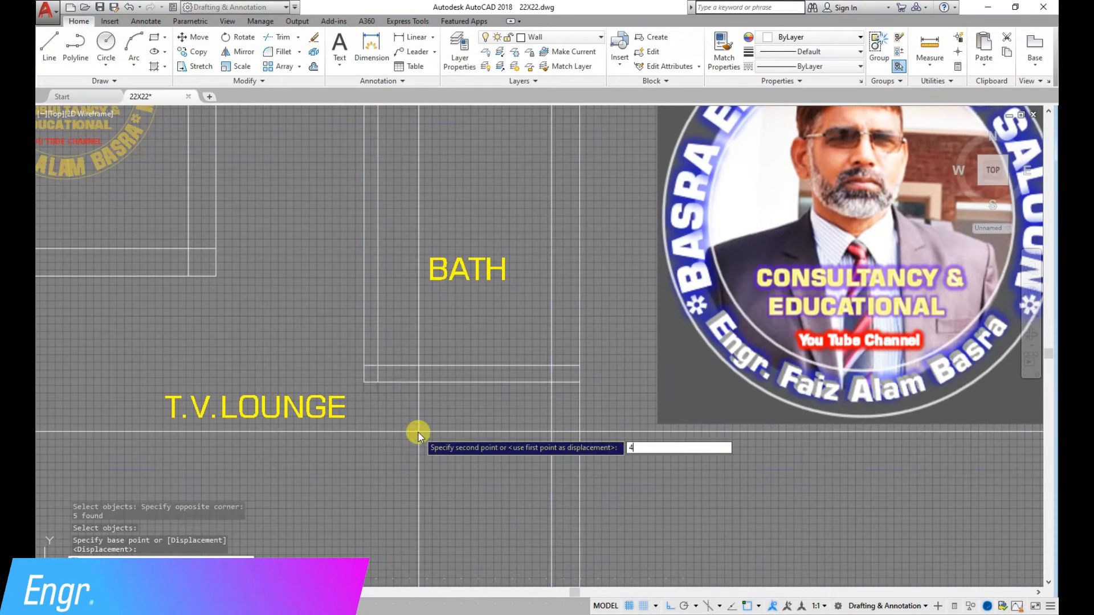
key("Return")
- Trim the overlapping wall lines at the plan's top-left outer corner, using all objects as cutting edges
scroll(418, 432, "down", 4)
scroll(271, 310, "up", 3)
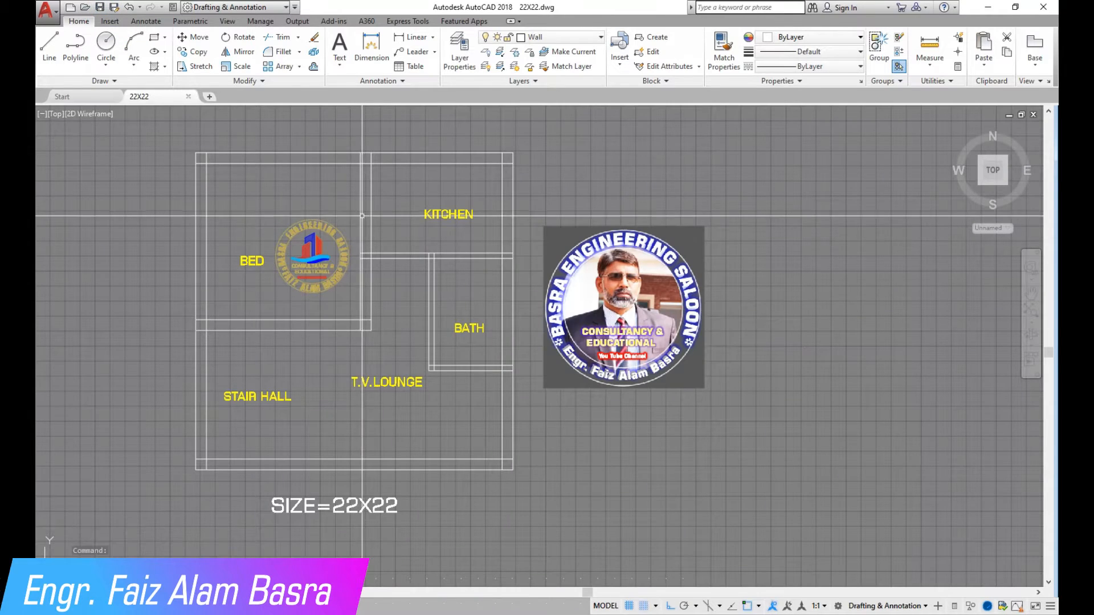
scroll(319, 160, "up", 2)
left_click(275, 38)
key("Return")
scroll(197, 156, "up", 2)
left_click(282, 211)
left_click(214, 189)
- Trim the wall lines where the bedroom-kitchen partition meets the top wall and at the plan's top-right corner
scroll(273, 231, "down", 2)
scroll(524, 221, "up", 3)
left_click(679, 207)
left_click(498, 228)
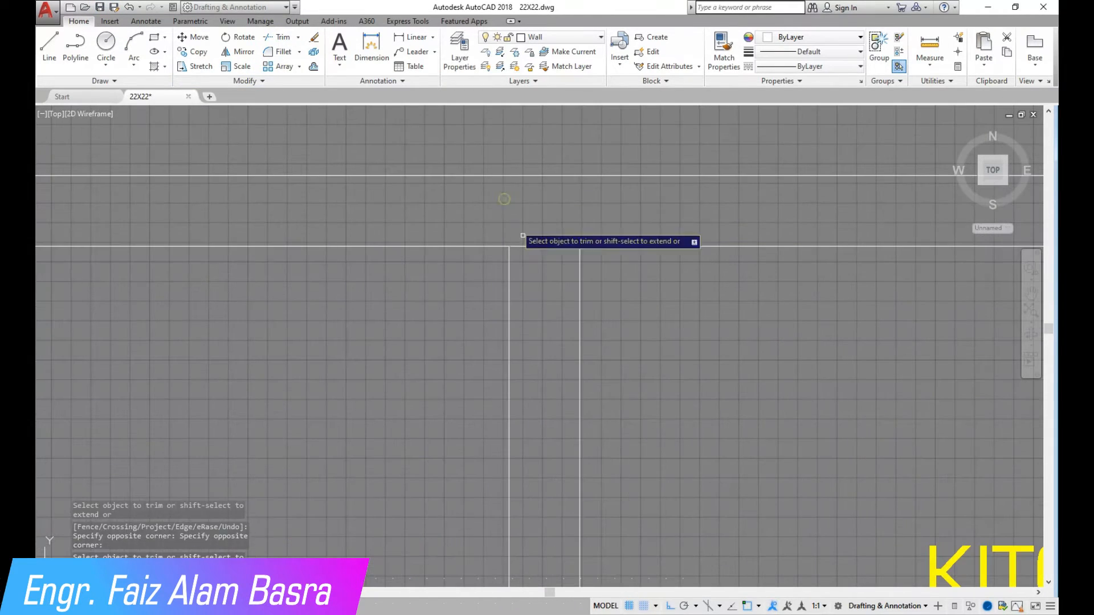
scroll(294, 247, "down", 3)
scroll(553, 238, "up", 3)
left_click(634, 246)
scroll(614, 200, "down", 6)
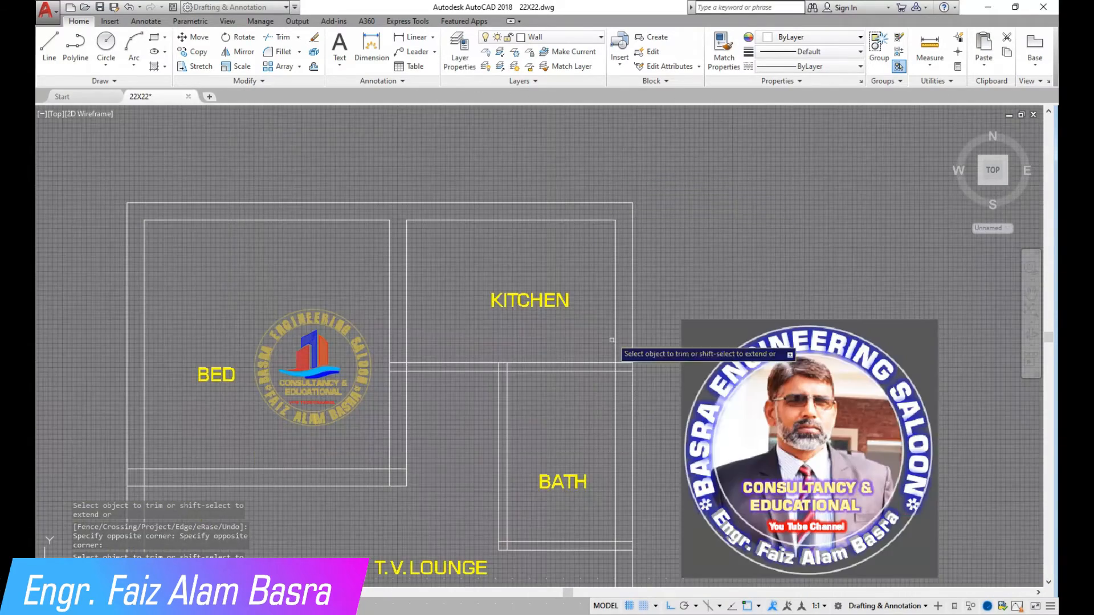
- Trim the kitchen-bath wall's junctions with the right outer wall, the bath's left wall and the bedroom partition
scroll(616, 376, "up", 4)
left_click(647, 385)
left_click(637, 322)
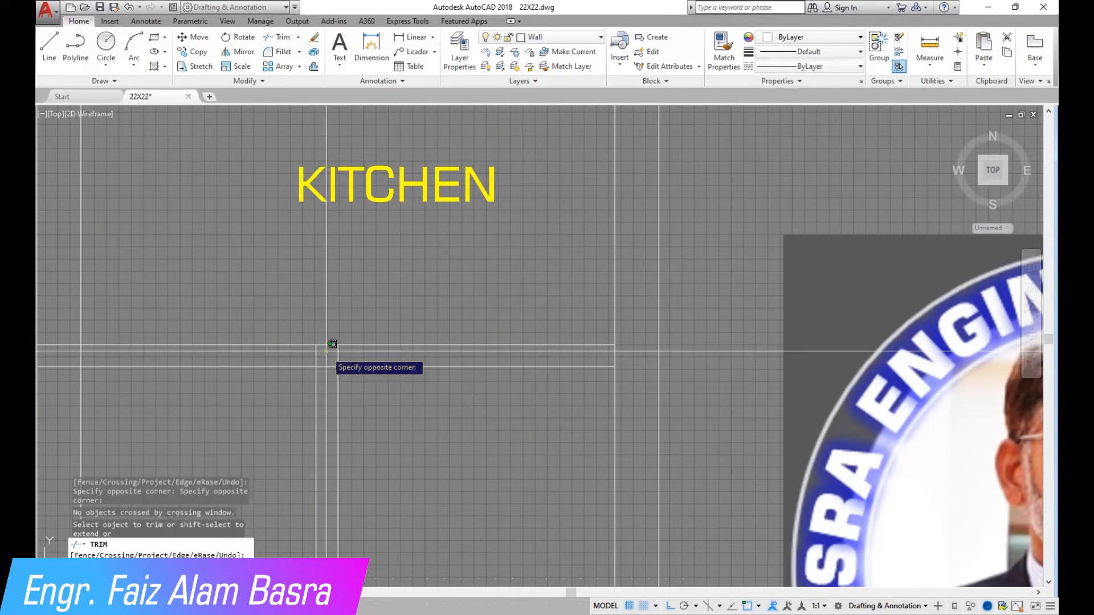
scroll(361, 306, "down", 5)
scroll(357, 257, "up", 6)
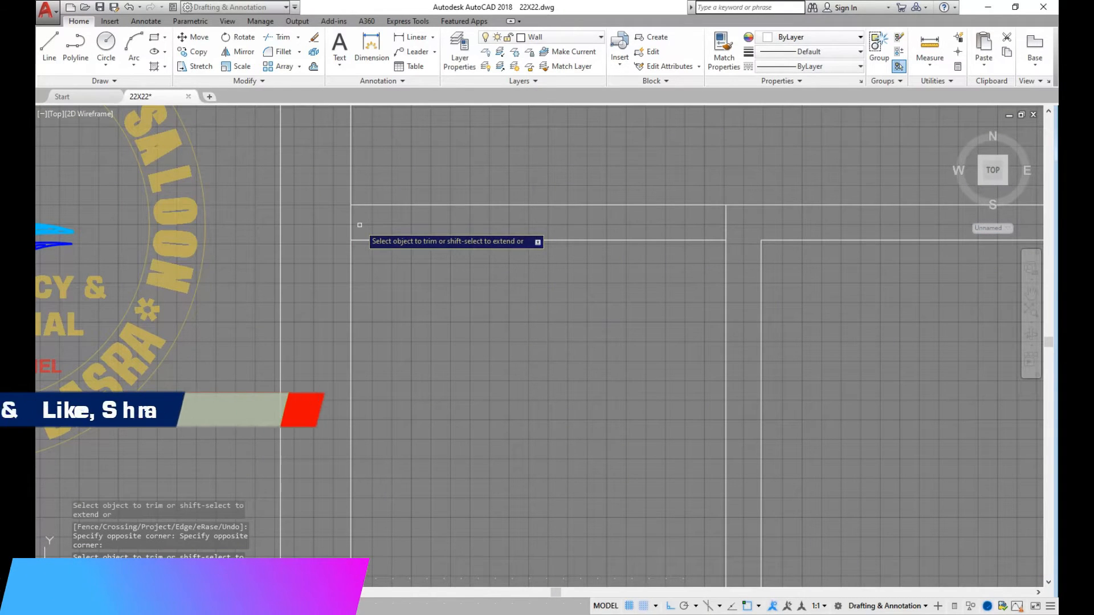
left_click(350, 227)
- Trim the crossing wall lines at the bedroom's bottom-right corner and the bath's bottom-left corner
scroll(349, 227, "down", 6)
scroll(338, 338, "up", 4)
left_click(376, 245)
left_click(294, 298)
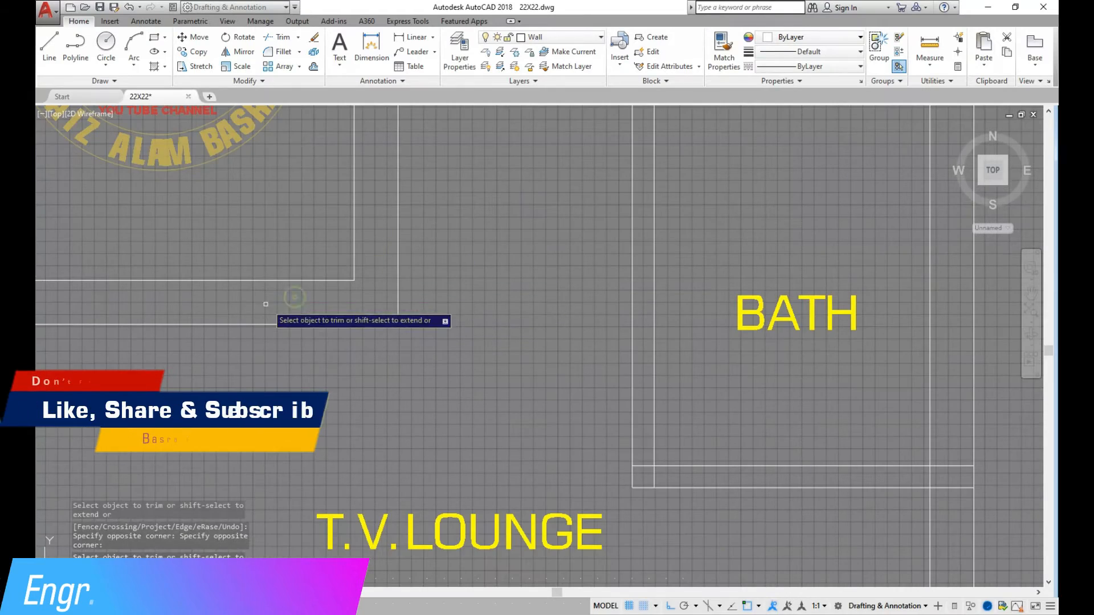
scroll(266, 305, "down", 5)
scroll(471, 409, "up", 5)
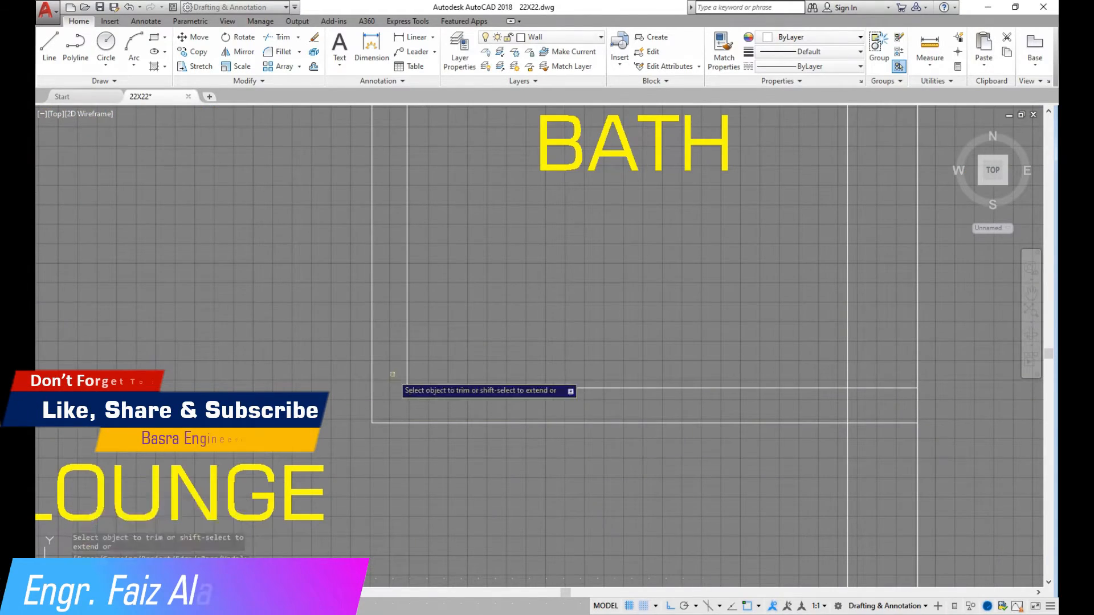
- Trim the remaining crossings along the outer walls, at both bottom corners and the outer ends of the bath and bedroom bottom walls
scroll(846, 407, "down", 5)
scroll(622, 481, "up", 5)
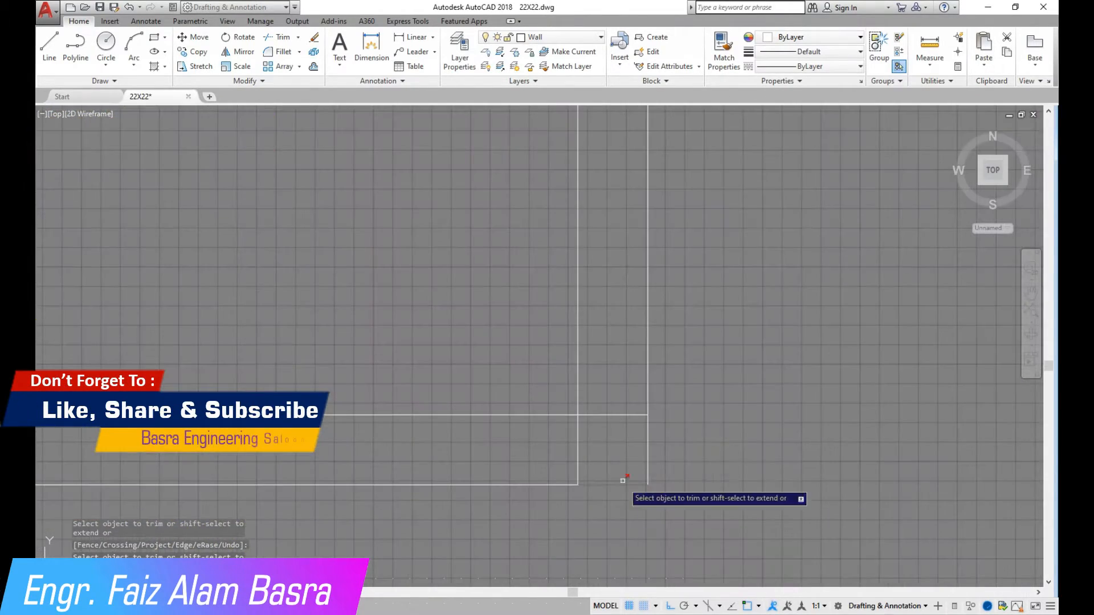
scroll(522, 443, "down", 5)
scroll(290, 430, "up", 5)
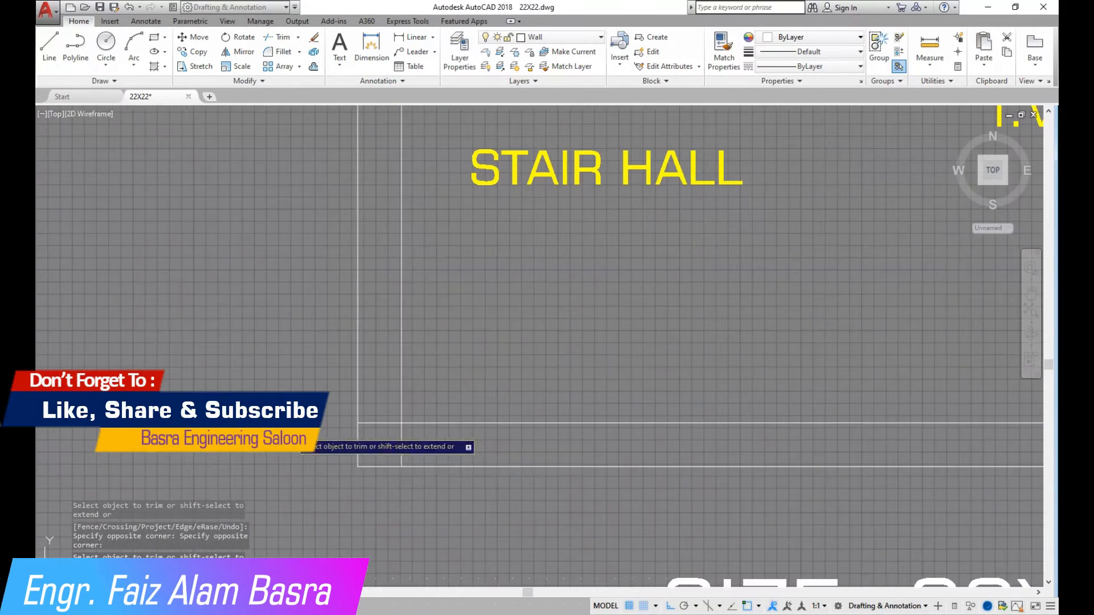
scroll(379, 467, "down", 4)
scroll(385, 225, "up", 6)
left_click(349, 366)
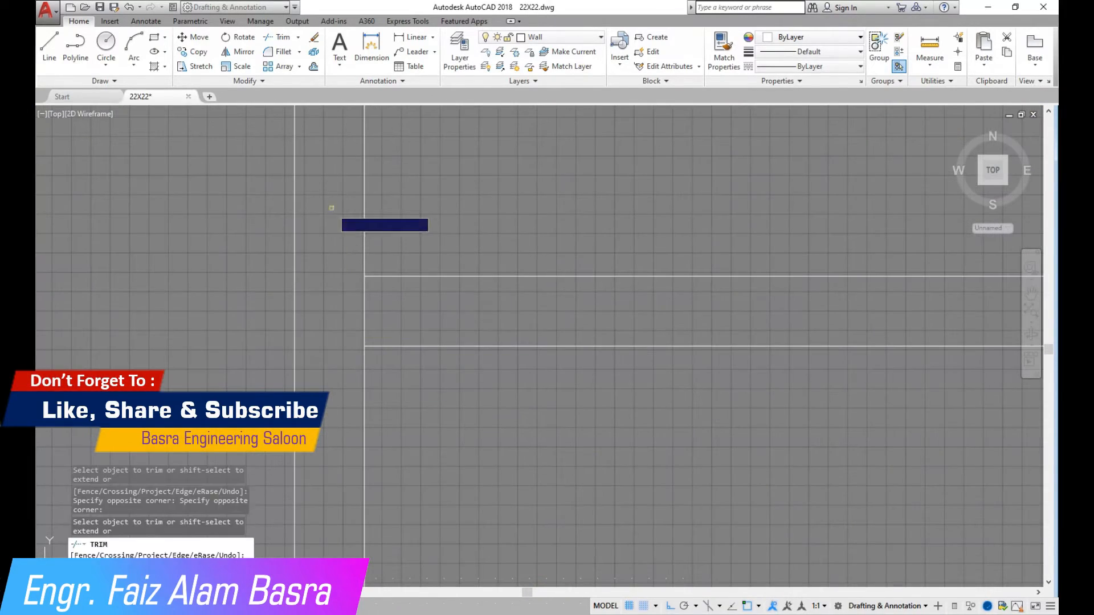
scroll(369, 340, "down", 5)
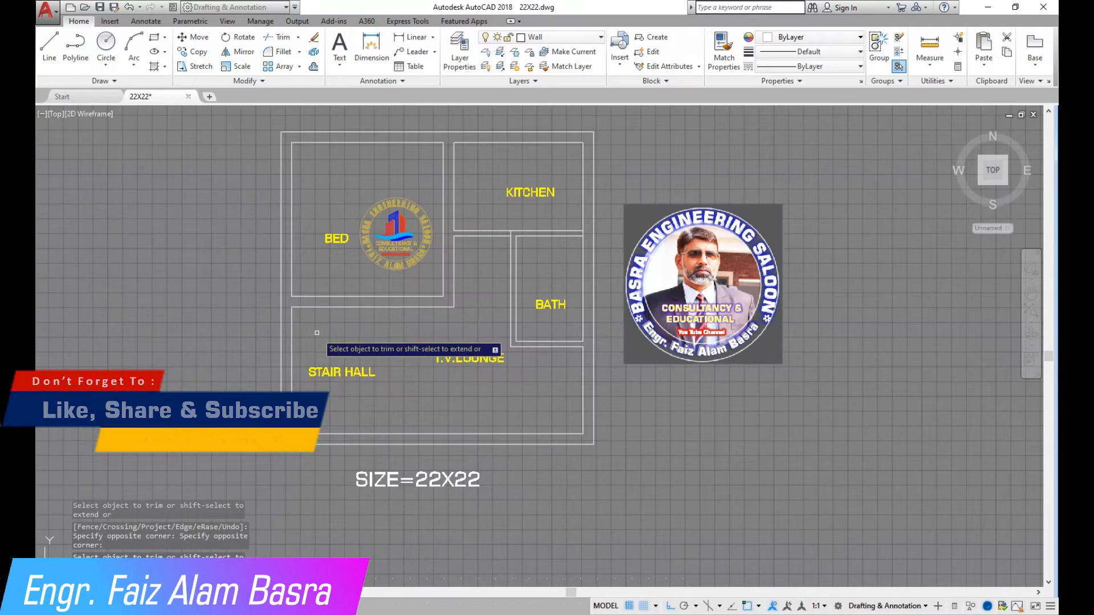
right_click(324, 342)
left_click(352, 350)
- Offset the inner line of the bedroom's bottom wall 4.5 inches up into the bedroom
scroll(310, 382, "up", 2)
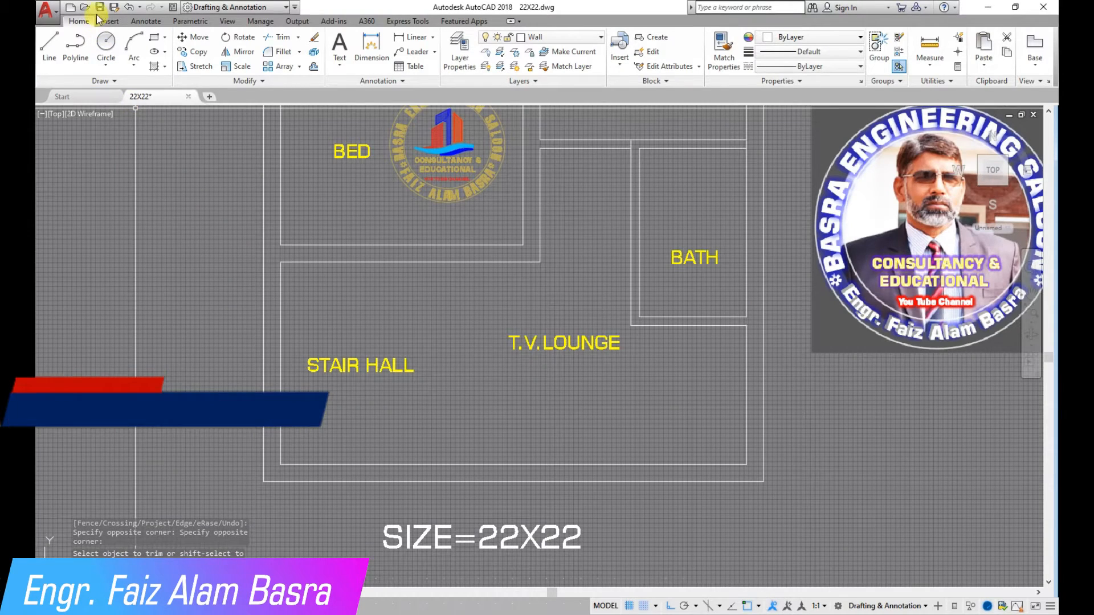
scroll(239, 374, "down", 3)
scroll(388, 194, "up", 3)
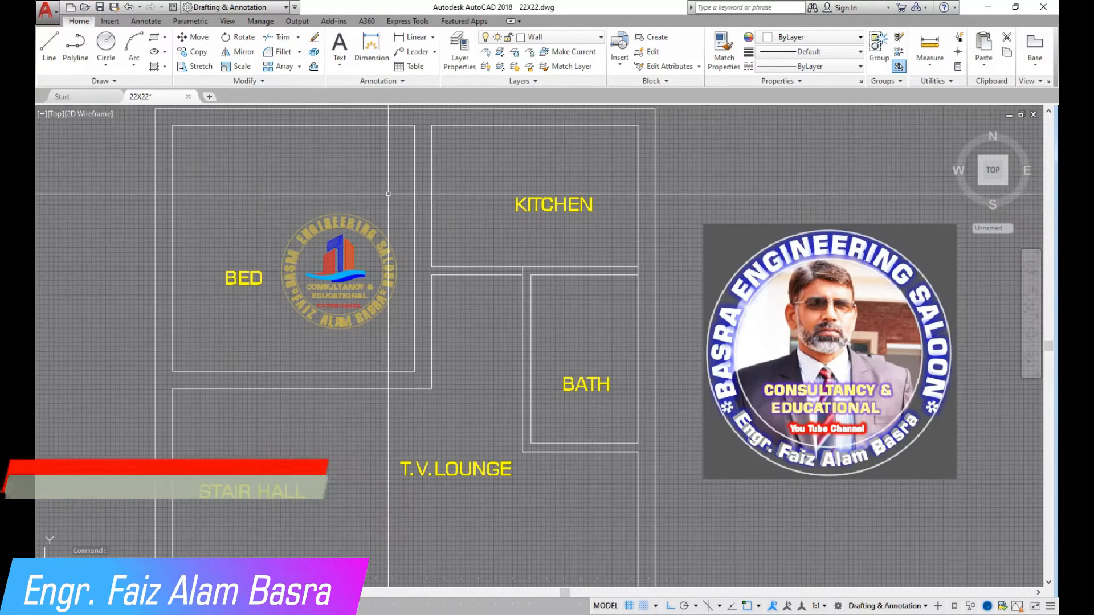
left_click(314, 67)
type("4.5")
key("Return")
scroll(446, 275, "up", 4)
left_click(354, 521)
left_click(354, 500)
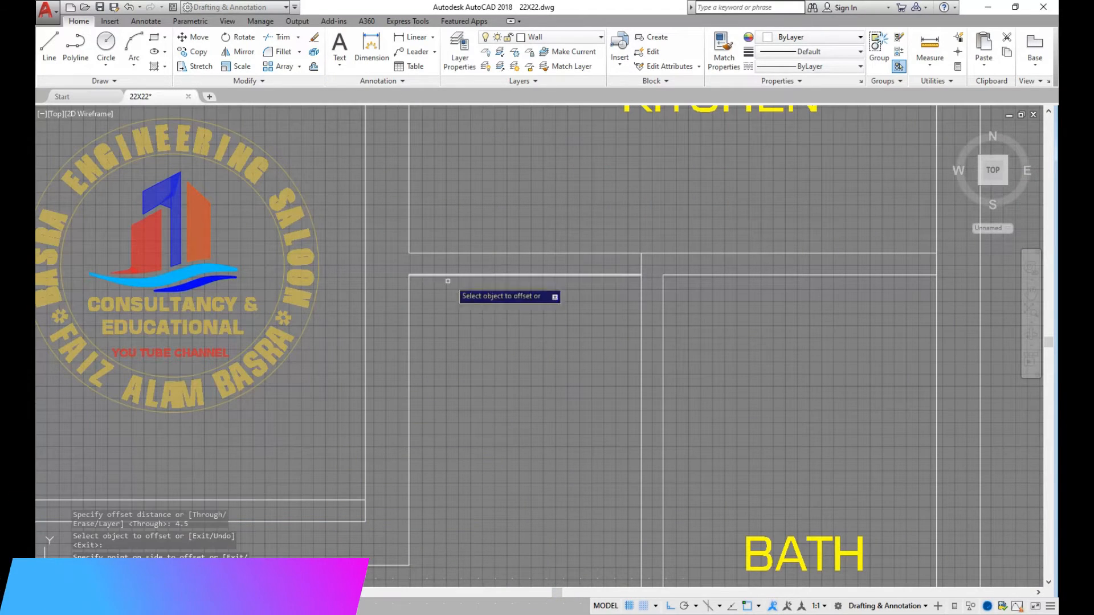
- Offset the kitchen's left inner wall line and the bath's bottom inner wall line 4.5 inches into their rooms
left_click(408, 239)
left_click(427, 231)
scroll(581, 279, "down", 4)
scroll(604, 363, "up", 4)
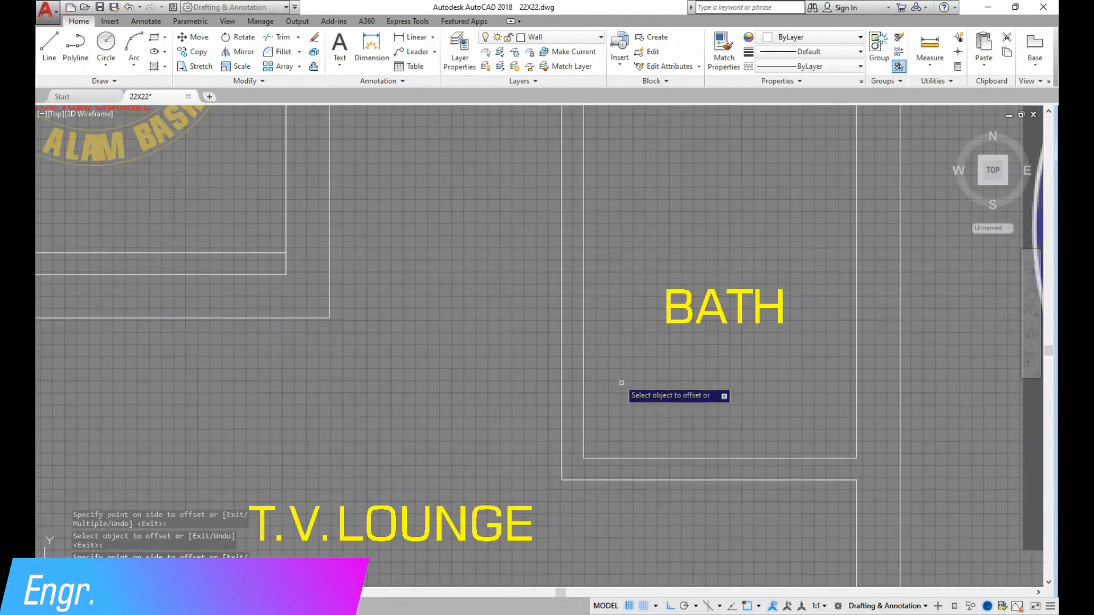
scroll(606, 456, "down", 3)
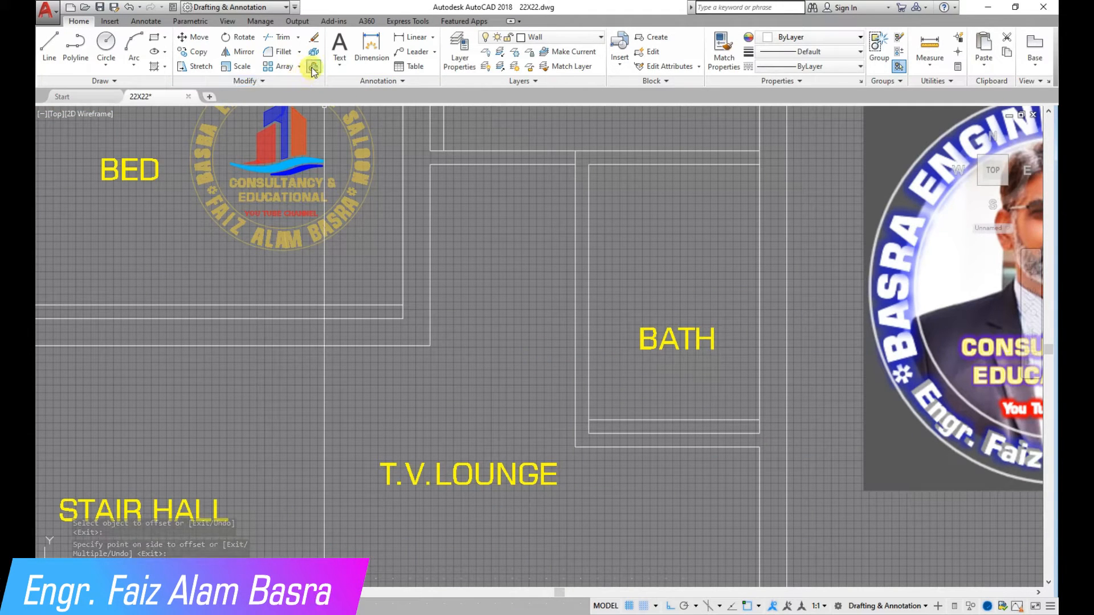
- Offset the new bedroom line farther up and the new kitchen line farther right to mark the door openings' other sides
left_click(393, 306)
left_click(393, 241)
key("Escape")
key("Return")
left_click(444, 135)
left_click(528, 290)
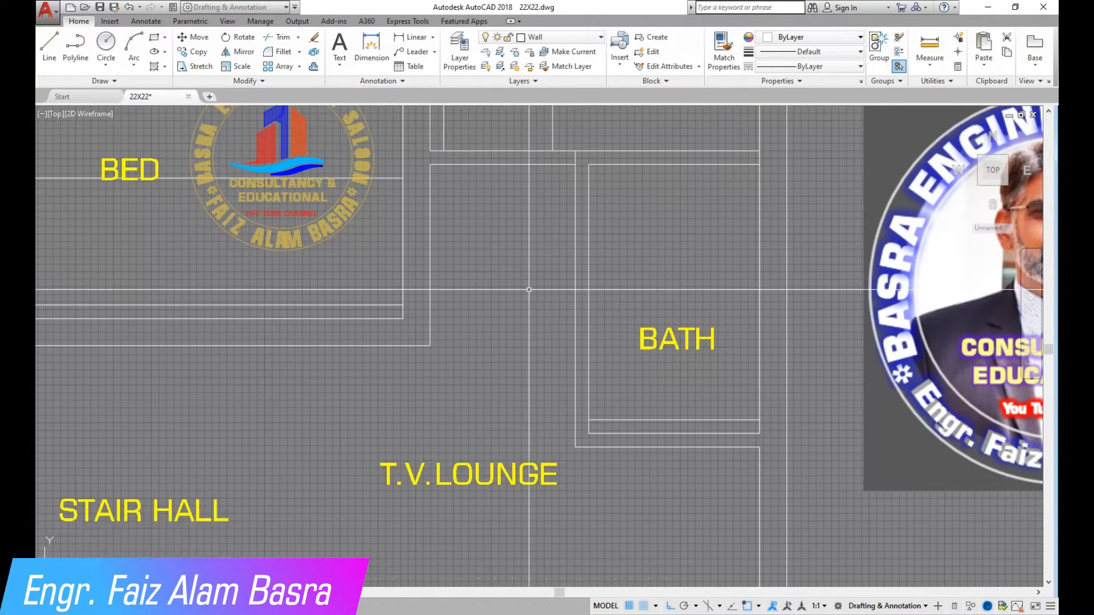
- Offset the upper line at the bath's bottom wall 30 inches up to mark the bath door opening
key("Return")
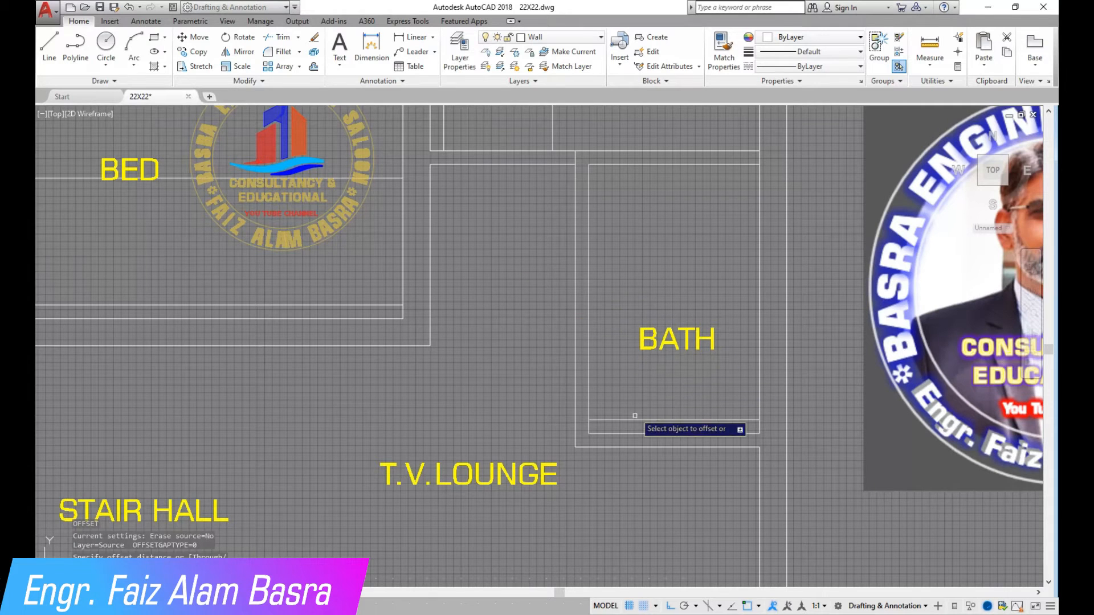
left_click(618, 287)
scroll(618, 278, "down", 6)
scroll(620, 284, "up", 6)
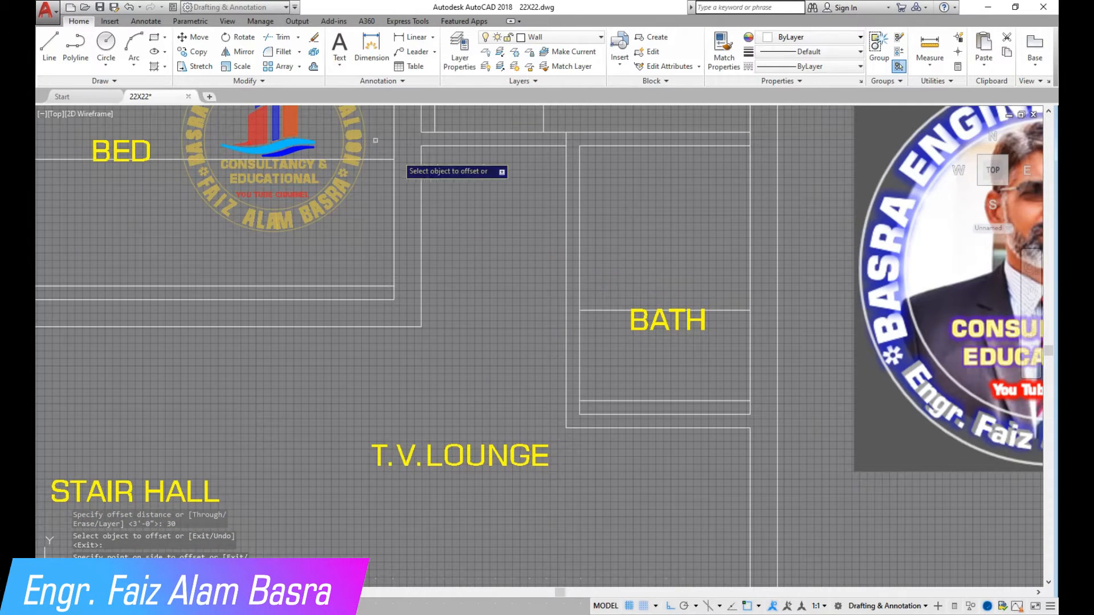
- Extend the door opening lines of the bedroom, kitchen and bath across the thickness of their walls
left_click(279, 81)
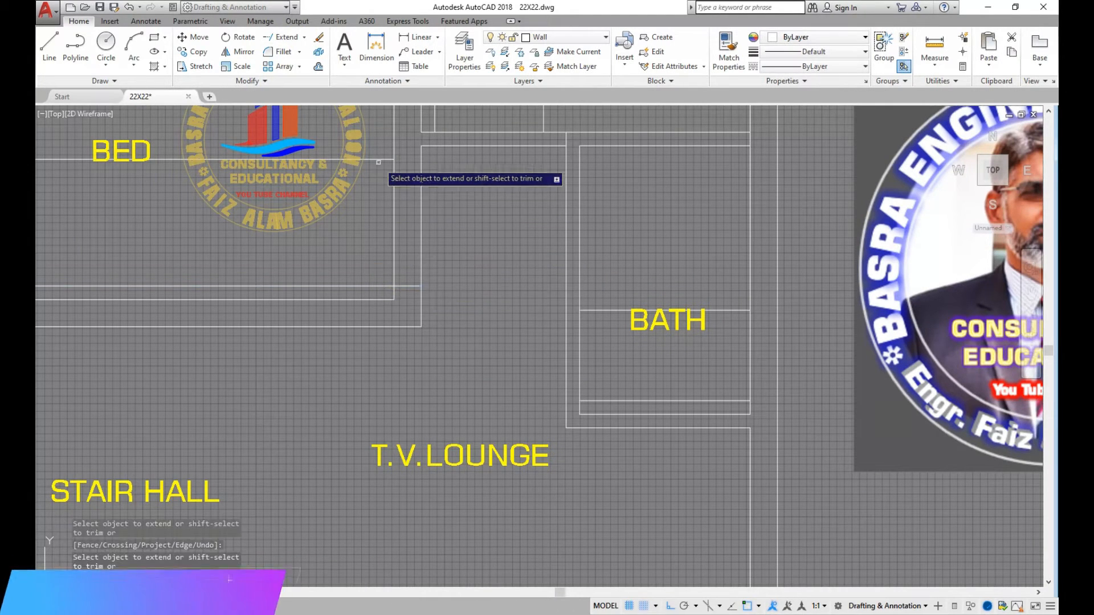
left_click(547, 121)
left_click(426, 116)
left_click(597, 407)
left_click(586, 299)
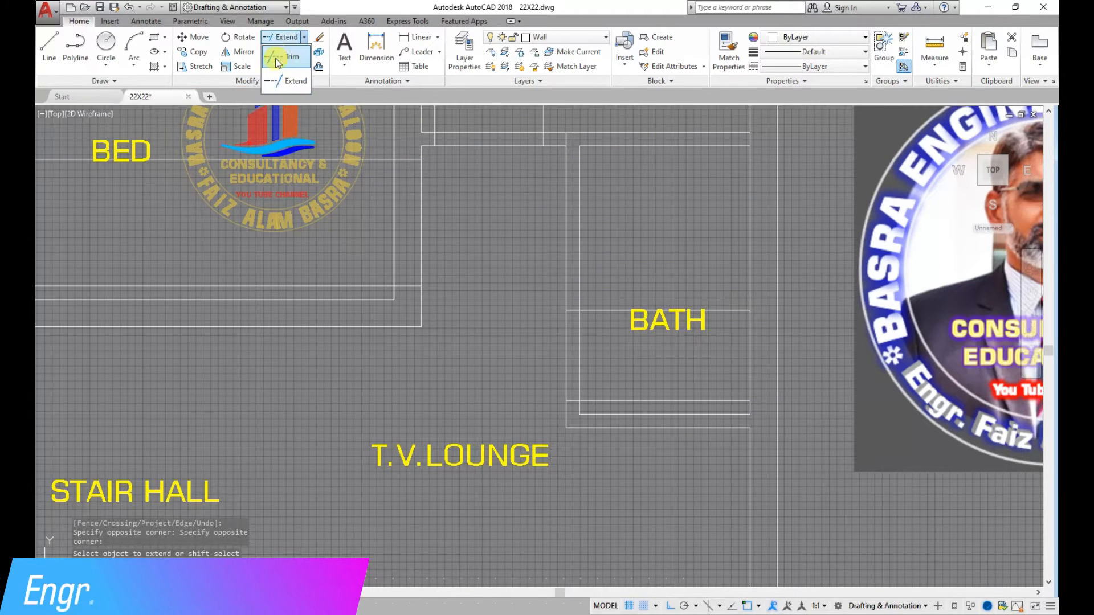
- Trim the wall lines between the opening marks to cut the bedroom and kitchen door openings
left_click(278, 61)
right_click(362, 275)
left_click(371, 291)
left_click(376, 142)
left_click(462, 226)
left_click(380, 233)
left_click(431, 212)
left_click(373, 161)
left_click(491, 174)
left_click(468, 122)
left_click(563, 119)
left_click(430, 118)
- Trim the bath's left wall lines between the opening marks to cut the bath door opening
left_click(603, 400)
left_click(602, 395)
left_click(594, 289)
left_click(595, 317)
left_click(587, 272)
left_click(598, 364)
left_click(533, 329)
right_click(546, 336)
left_click(563, 350)
- Erase the leftover line pieces around the bedroom and kitchen door openings
left_click(724, 310)
scroll(463, 405, "down", 2)
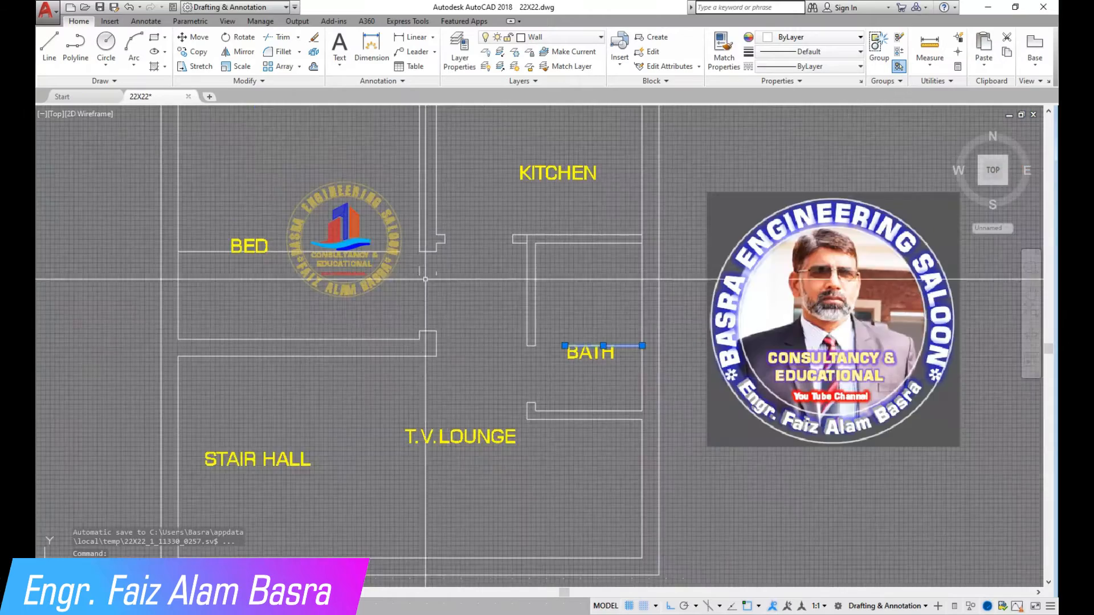
scroll(425, 280, "up", 2)
left_click(481, 304)
left_click(406, 241)
scroll(528, 313, "down", 2)
left_click(313, 294)
left_click(286, 261)
left_click(313, 41)
scroll(492, 303, "up", 2)
left_click(556, 322)
left_click(439, 257)
left_click(314, 40)
scroll(372, 349, "down", 2)
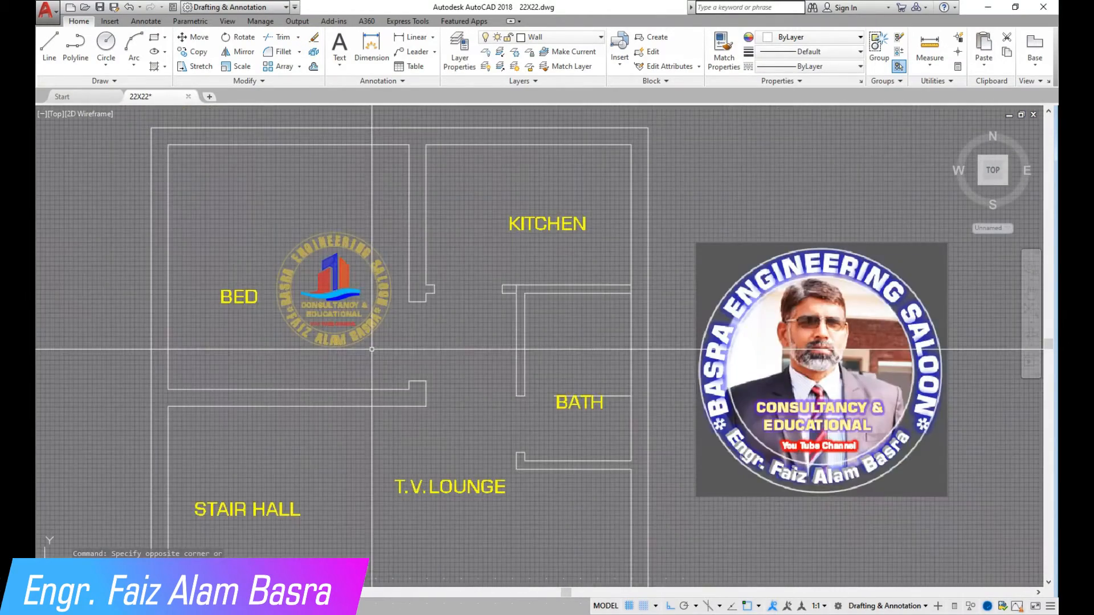
- Erase the leftover horizontal line crossing the bath
left_click(592, 402)
scroll(610, 397, "up", 2)
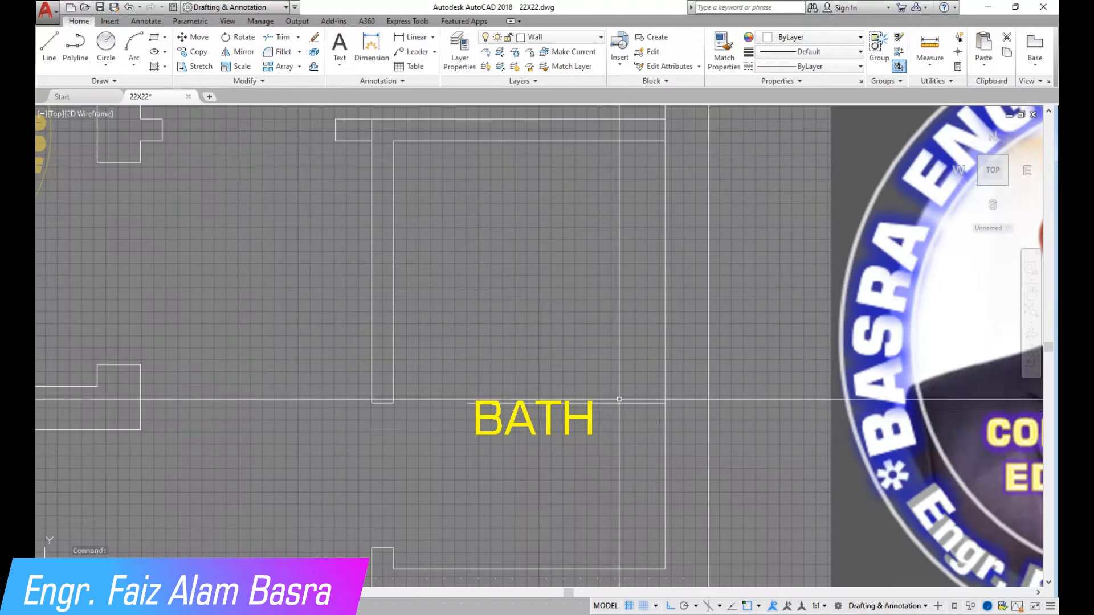
key("Escape")
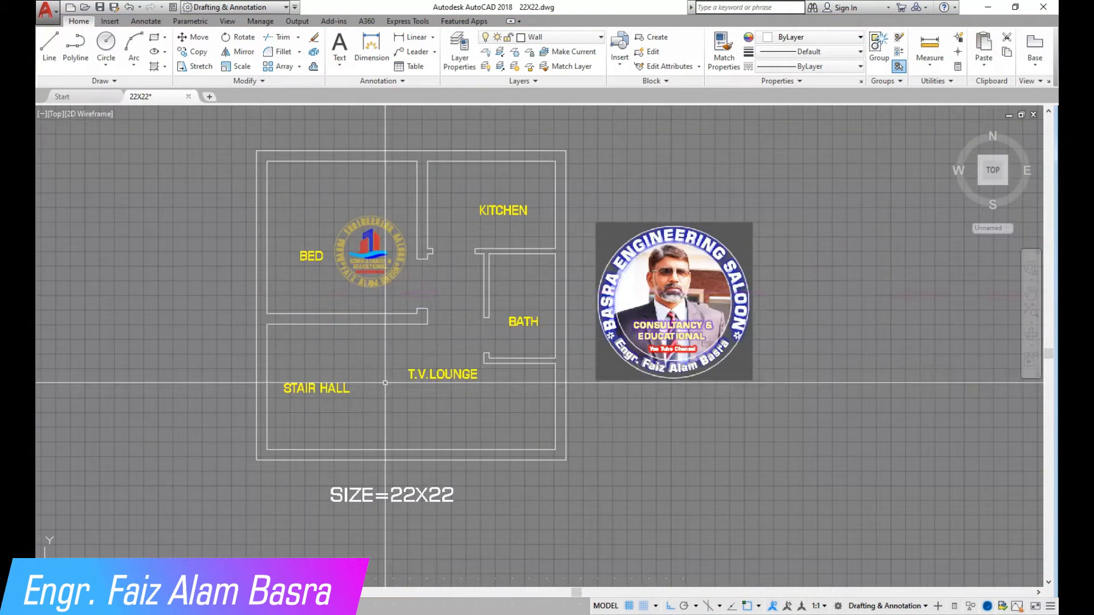
- Offset the stair hall's left, bottom and upper inner wall lines into the room to lay out the stair width
scroll(388, 388, "up", 2)
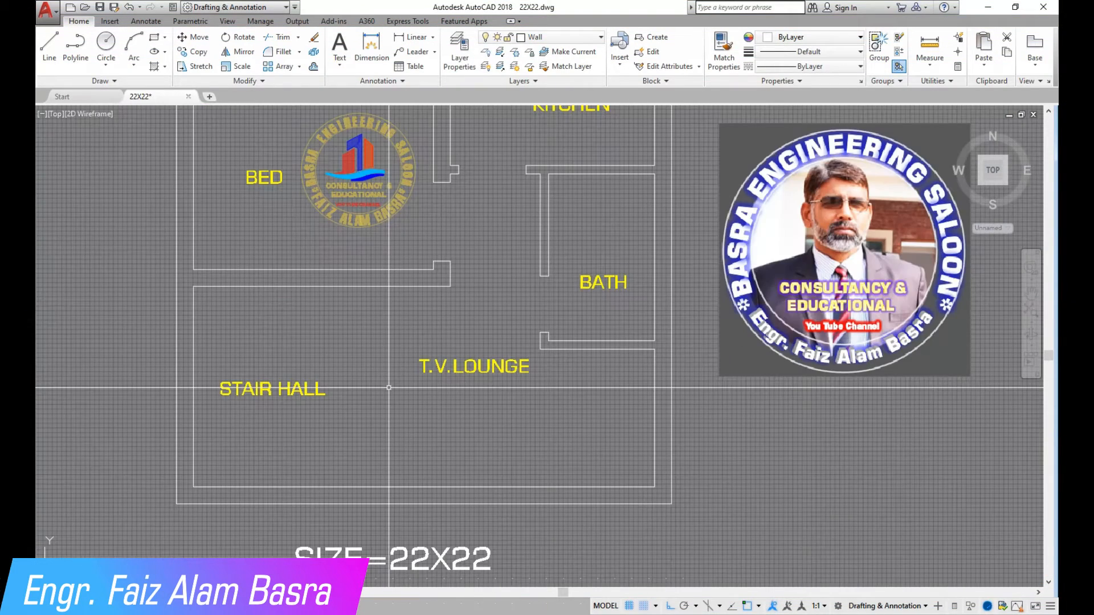
scroll(389, 388, "down", 2)
scroll(304, 430, "up", 2)
scroll(281, 388, "up", 2)
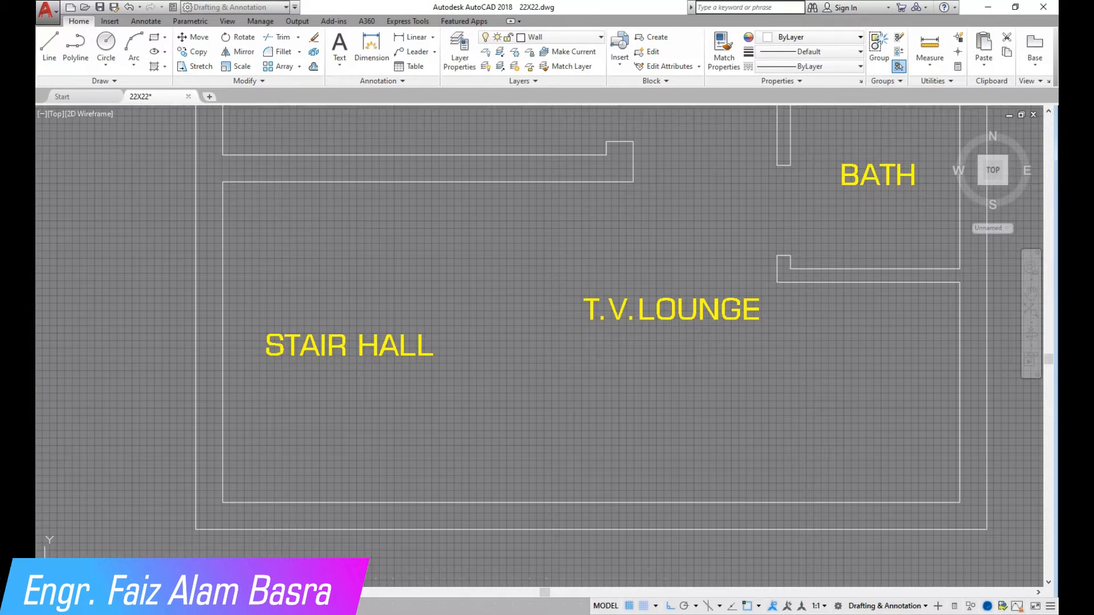
key("Return")
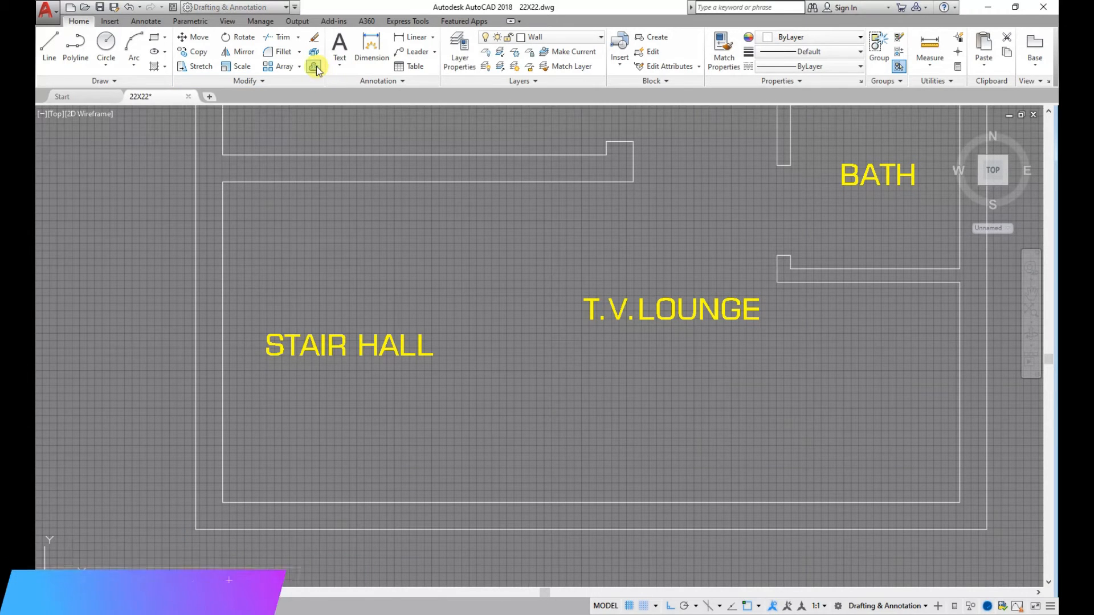
left_click(224, 265)
left_click(295, 264)
left_click(387, 502)
left_click(389, 324)
left_click(379, 182)
left_click(359, 211)
scroll(356, 212, "down", 3)
scroll(255, 265, "down", 2)
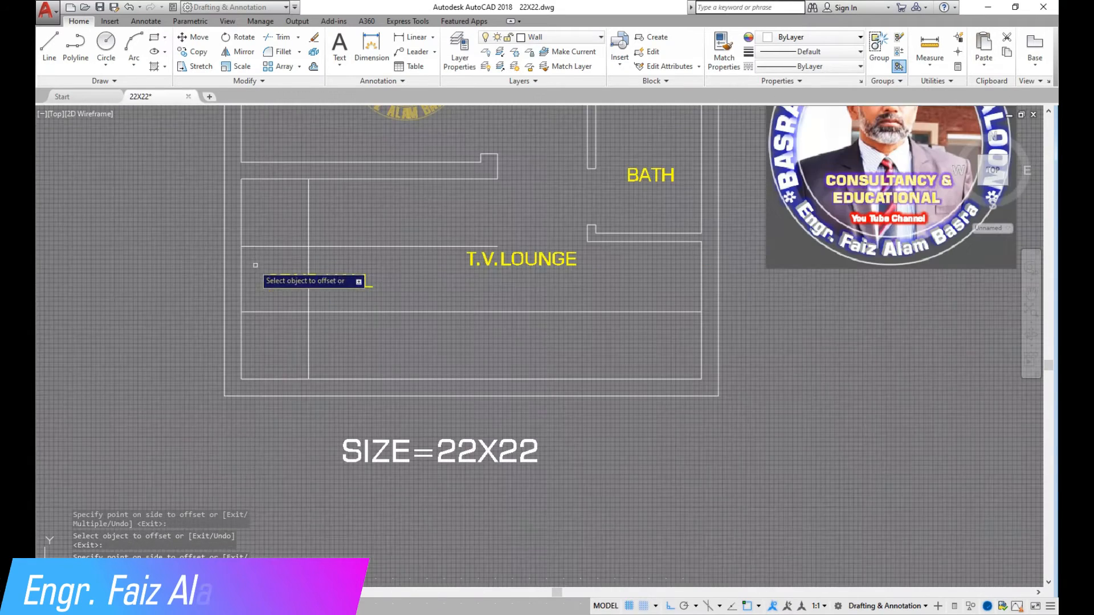
scroll(357, 242, "up", 2)
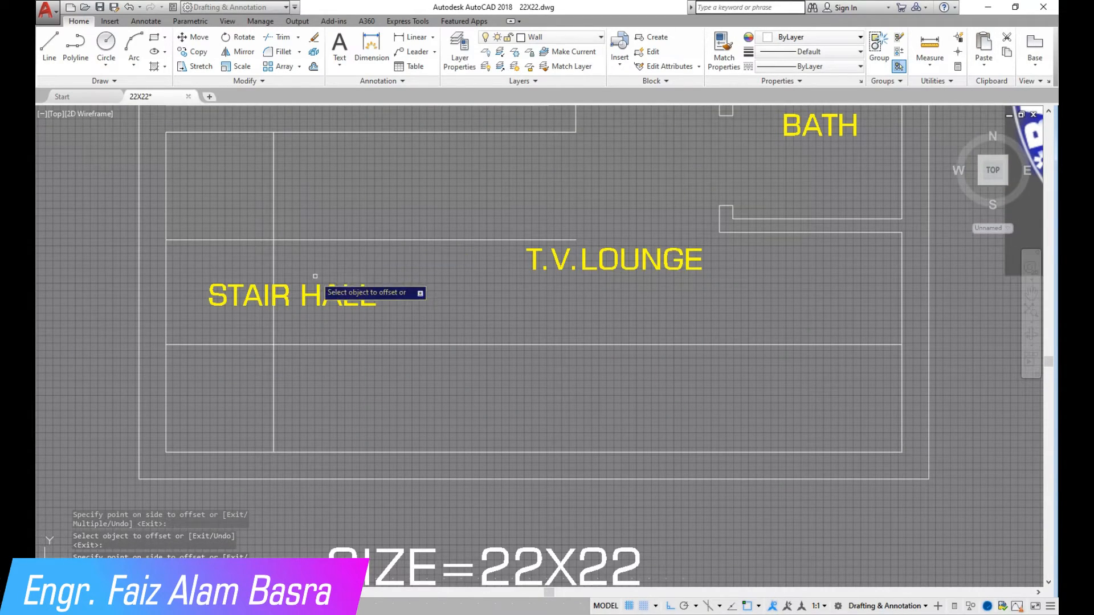
scroll(293, 332, "down", 2)
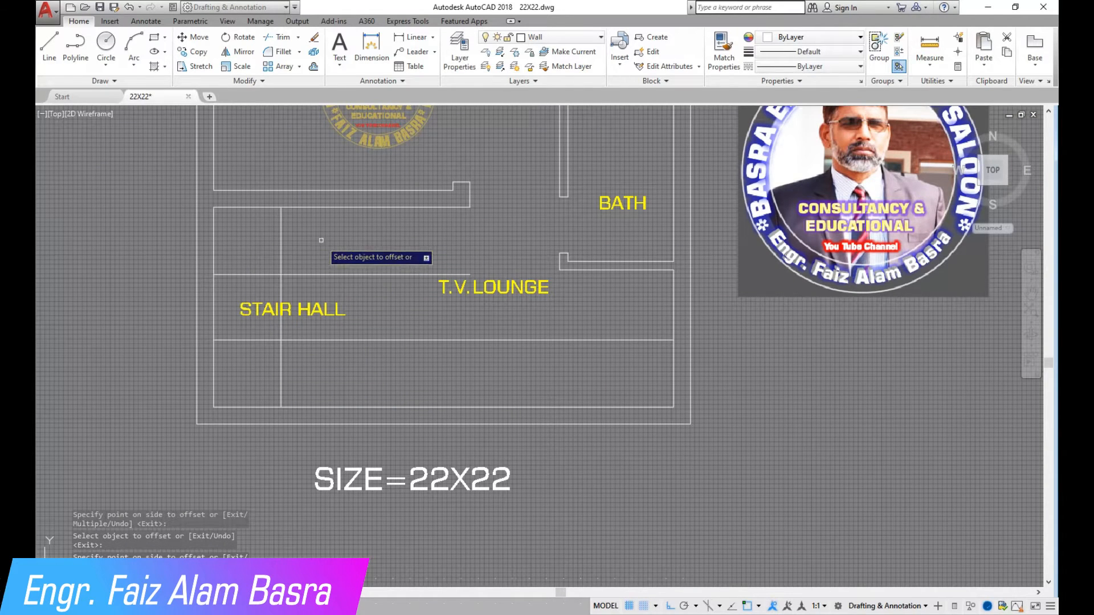
scroll(328, 218, "up", 2)
right_click(195, 336)
left_click(210, 346)
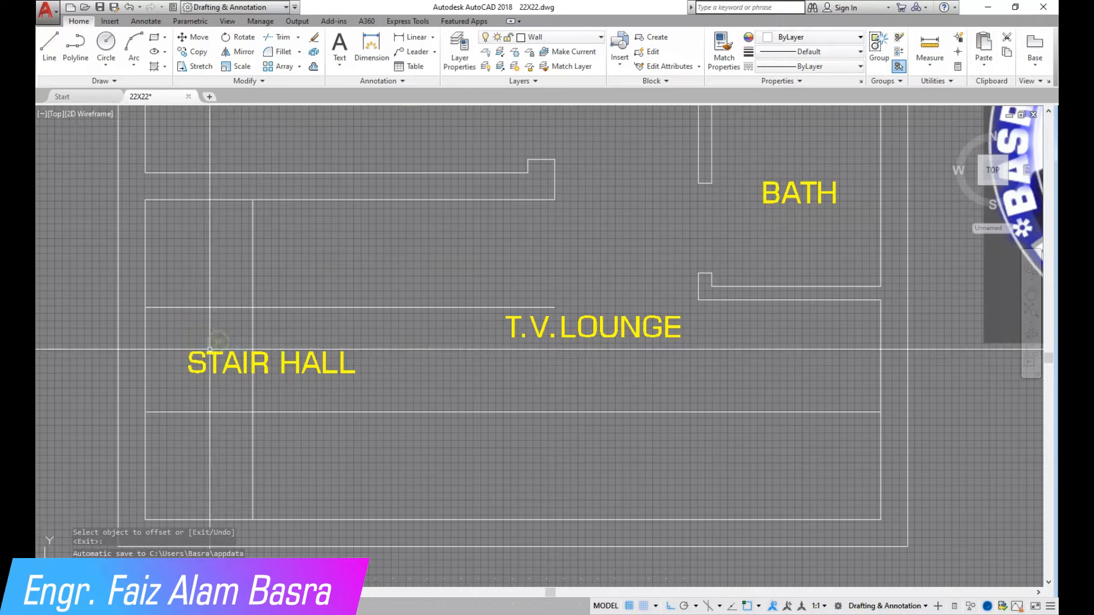
- Move the STAIR HALL label right, just below the T.V.LOUNGE label
right_click(267, 347)
left_click(275, 349)
left_click(682, 350)
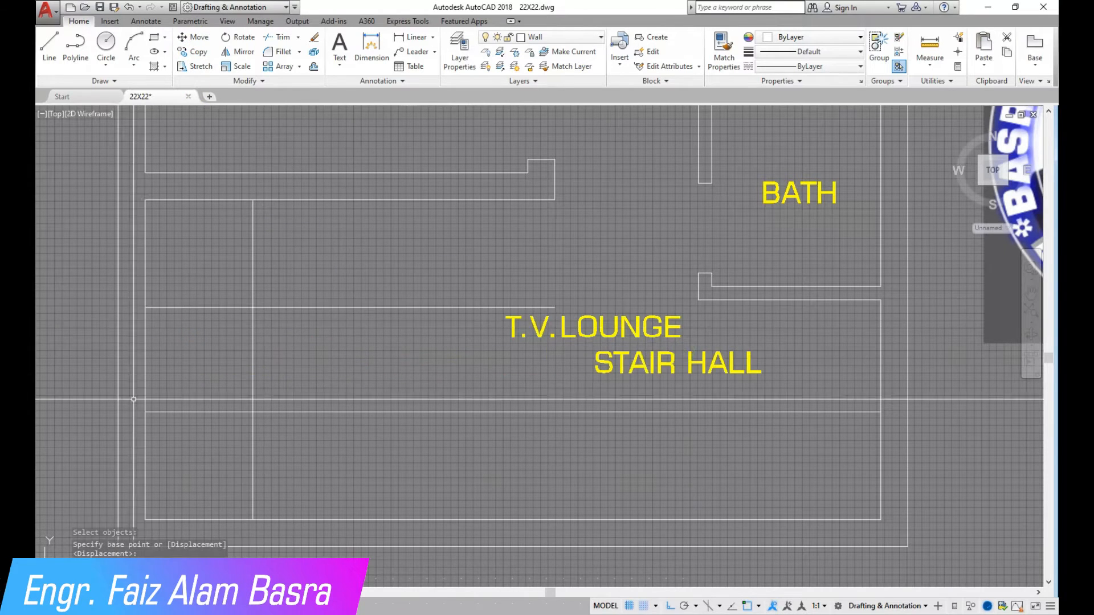
- Offset the lower horizontal stair line upward three times to create the tread lines along the left wall
scroll(128, 403, "up", 2)
left_click(312, 67)
key("Return")
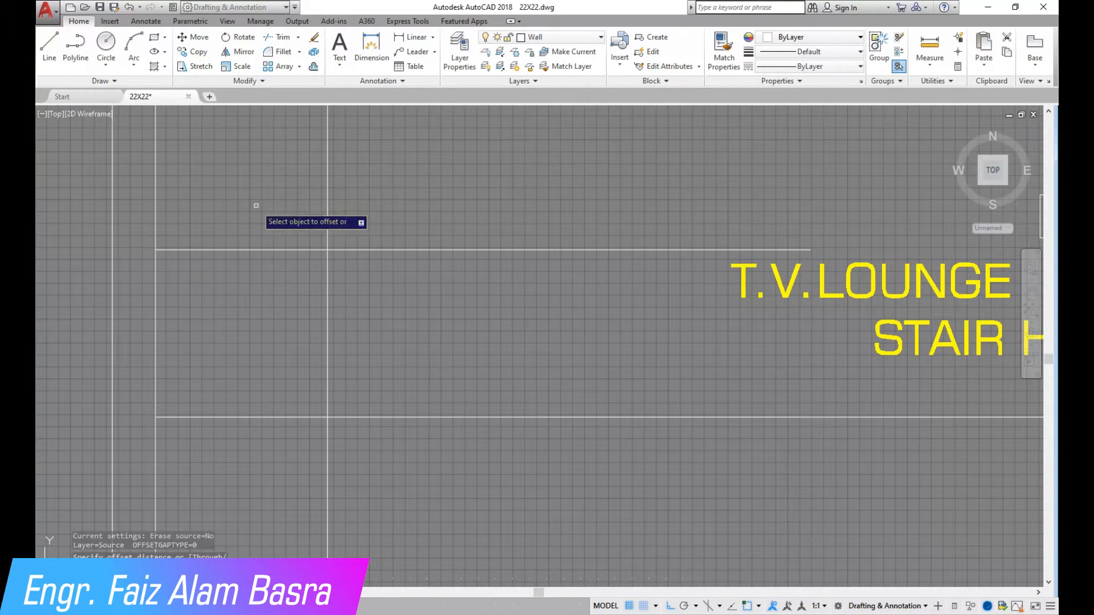
left_click(271, 417)
left_click(271, 351)
left_click(273, 369)
left_click(276, 315)
left_click(280, 319)
left_click(276, 286)
- Dimension the gap between the topmost tread line and the upper landing line
scroll(133, 283, "up", 4)
left_click(188, 227)
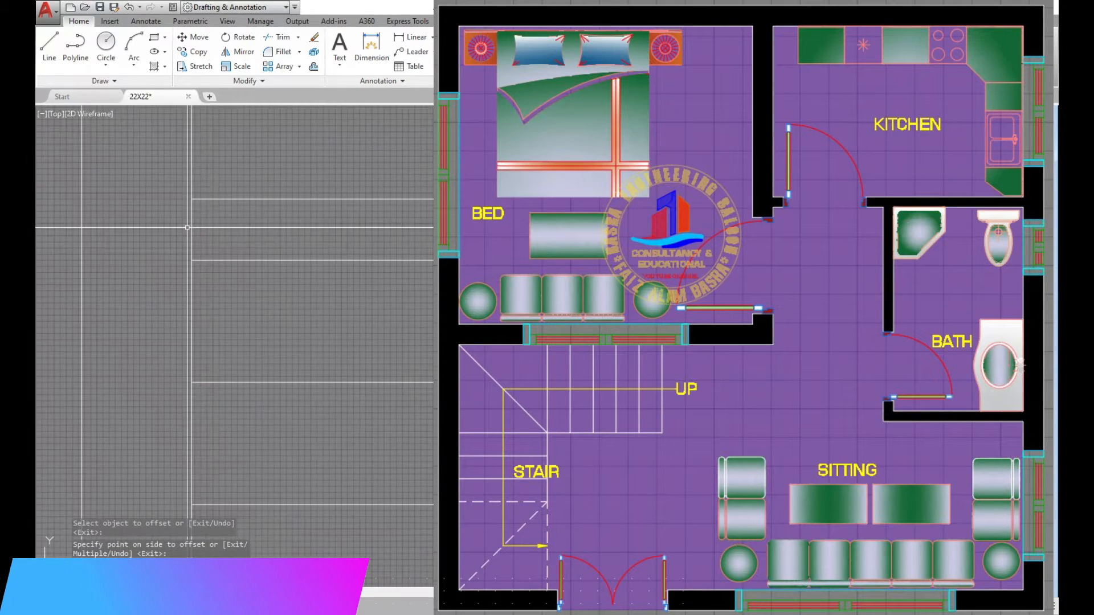
left_click(410, 40)
left_click(191, 260)
left_click(192, 199)
left_click(145, 200)
scroll(201, 262, "down", 4)
scroll(208, 222, "down", 2)
scroll(216, 209, "up", 2)
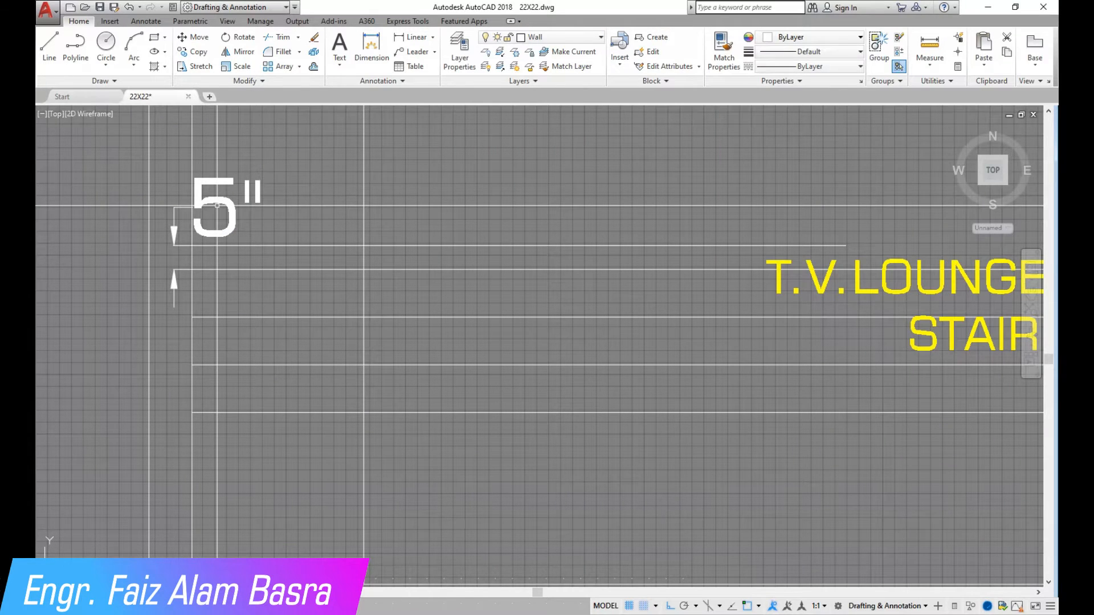
scroll(217, 206, "down", 2)
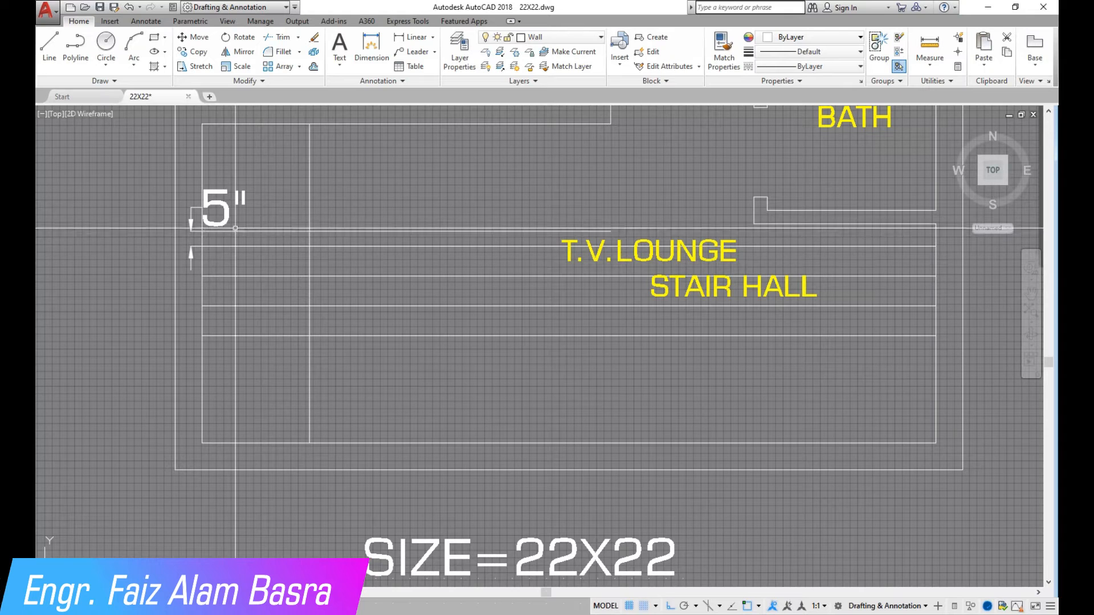
scroll(242, 170, "down", 3)
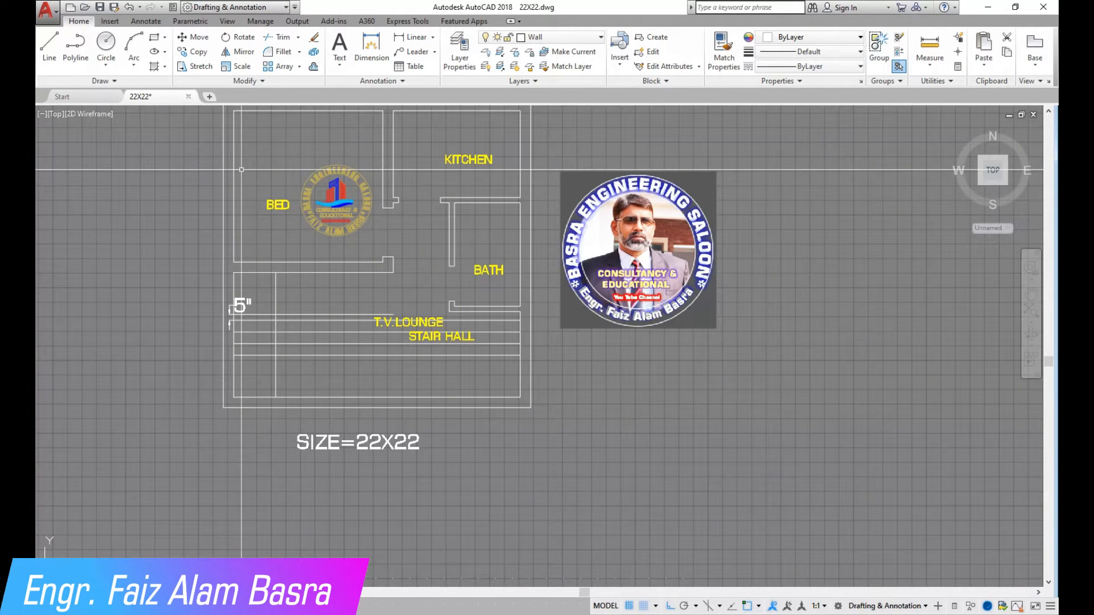
- Move the four horizontal tread lines up 2.5 inches
scroll(245, 330, "up", 2)
scroll(271, 358, "up", 2)
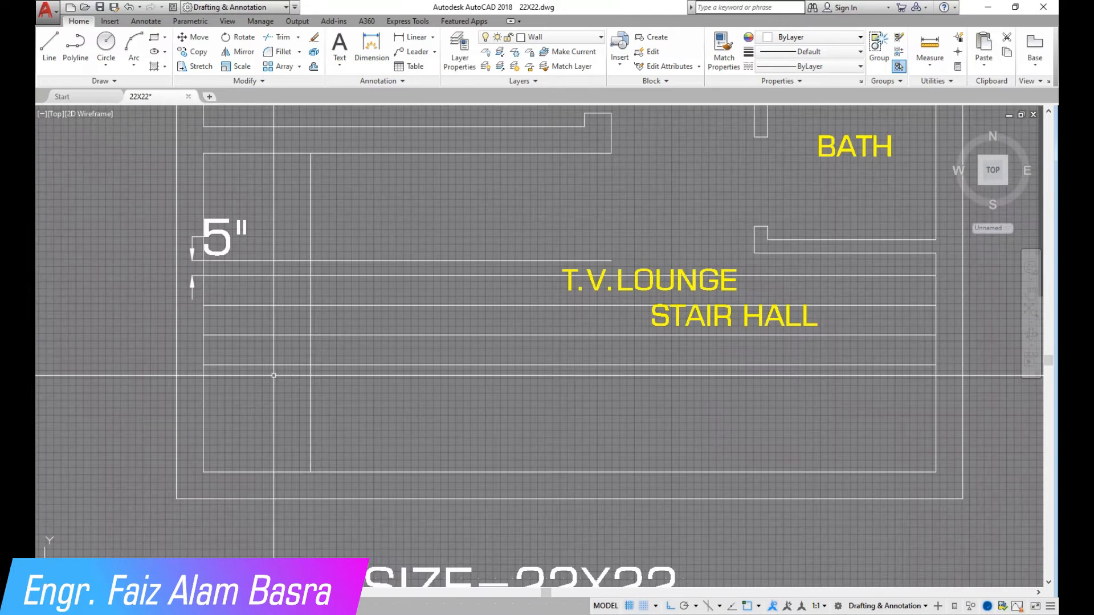
scroll(259, 351, "up", 2)
left_click(281, 391)
left_click(226, 231)
key("Return")
left_click(236, 429)
type("2.5")
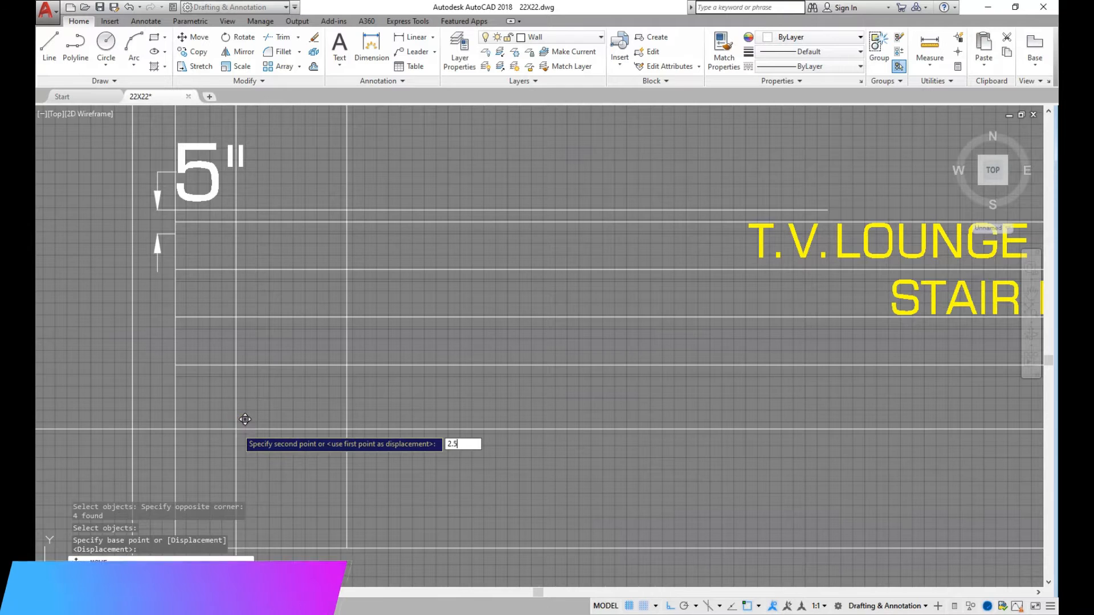
key("Return")
- Erase the gap dimension and the short upper landing line above the tread lines
left_click(212, 177)
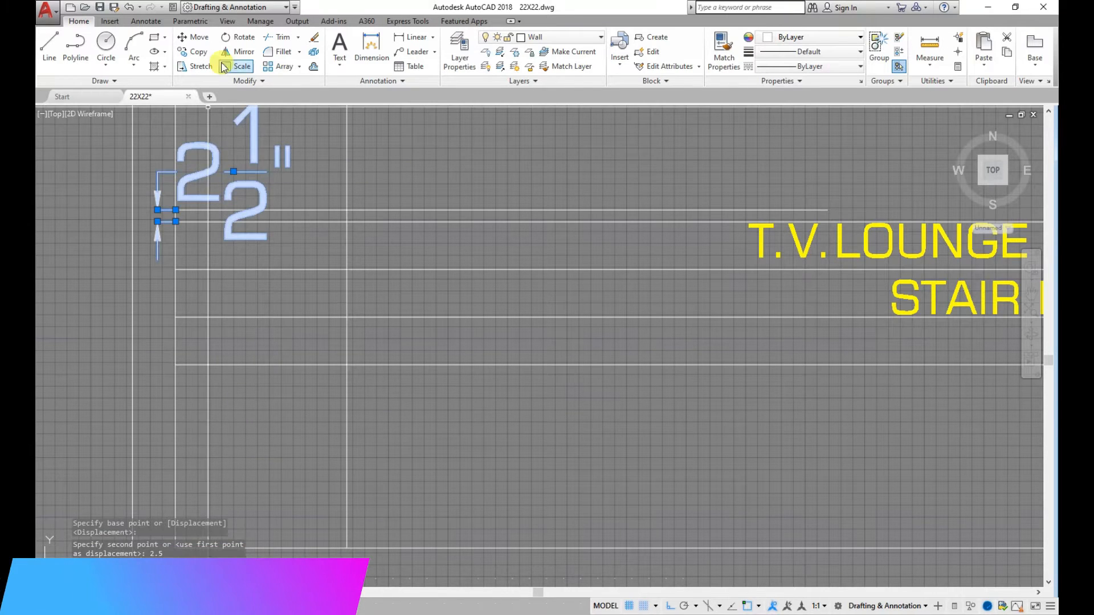
left_click(313, 37)
left_click(278, 210)
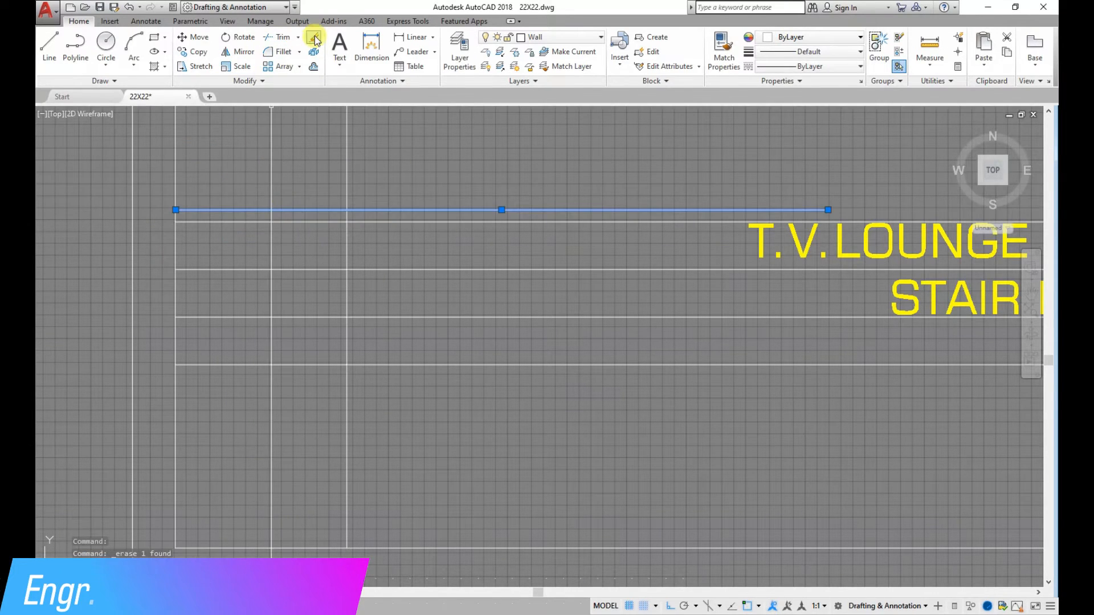
left_click(314, 37)
- Move the vertical stair line 2.5 inches to the right
scroll(212, 272, "down", 4)
scroll(202, 294, "up", 2)
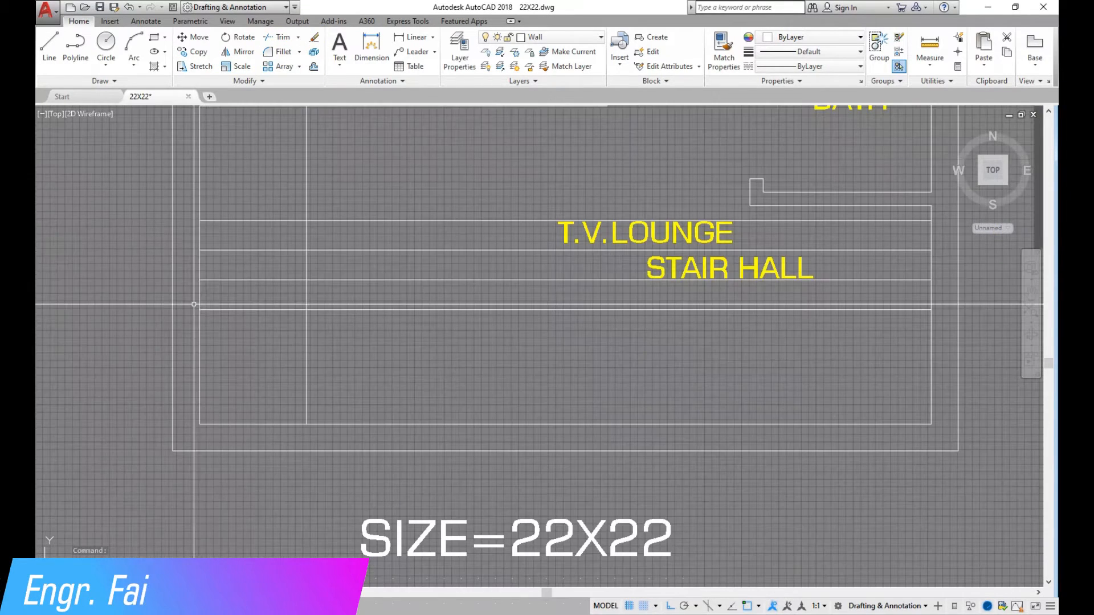
right_click(288, 177)
left_click(340, 186)
type("2.5")
key("Return")
scroll(253, 436, "down", 2)
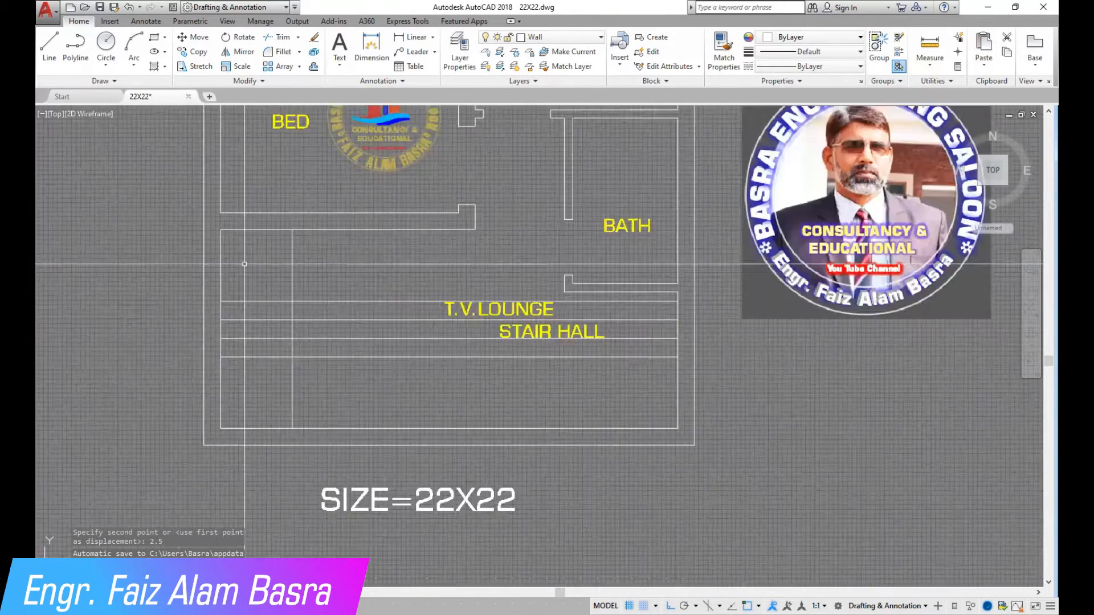
- Offset the vertical stair line to the right five times to create the tread lines of the two flights
scroll(243, 264, "up", 2)
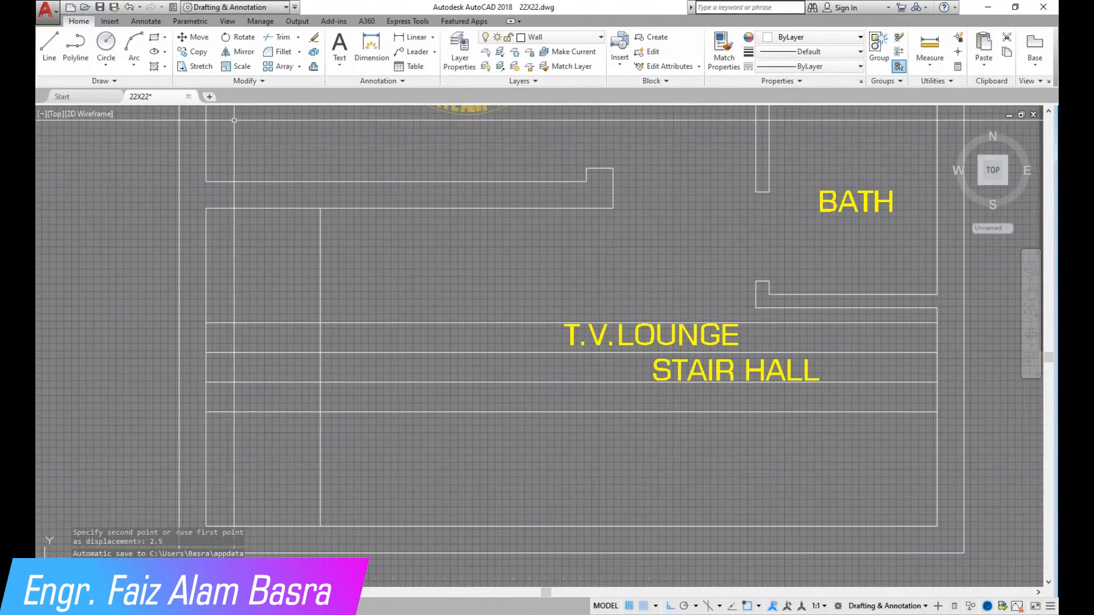
left_click(321, 283)
left_click(411, 284)
left_click(350, 286)
left_click(419, 288)
left_click(380, 296)
left_click(426, 298)
left_click(410, 300)
left_click(494, 302)
left_click(441, 305)
left_click(474, 302)
scroll(370, 245, "down", 2)
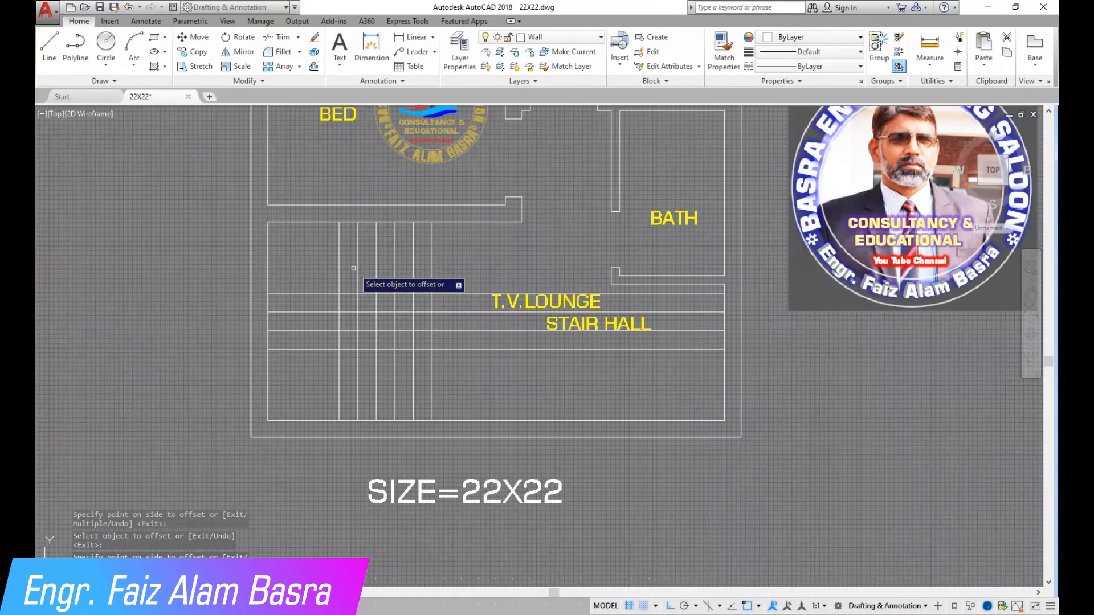
scroll(525, 272, "up", 2)
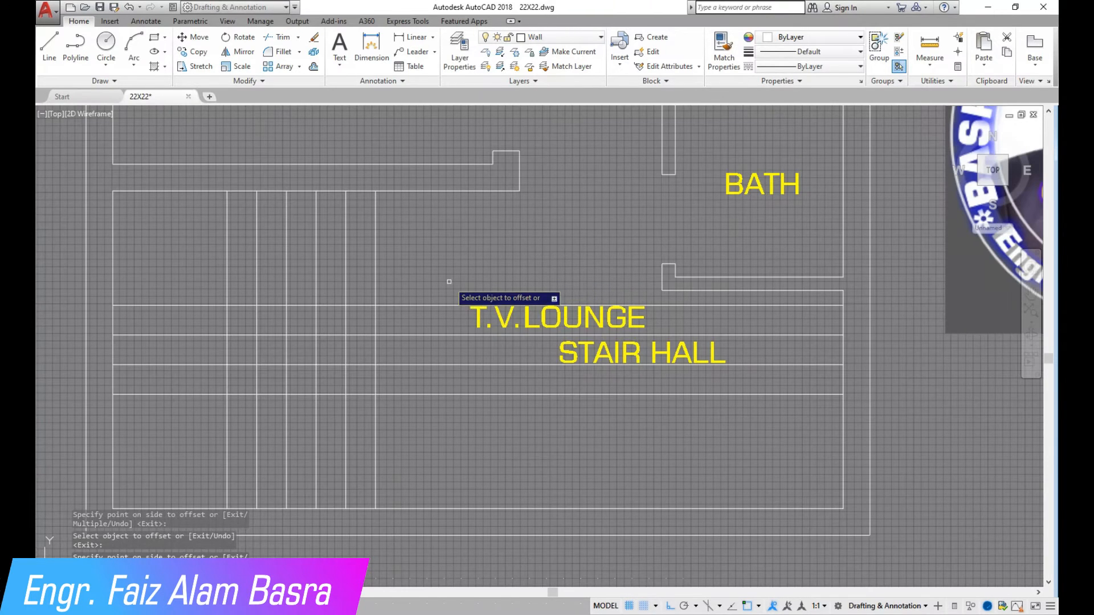
scroll(385, 273, "down", 2)
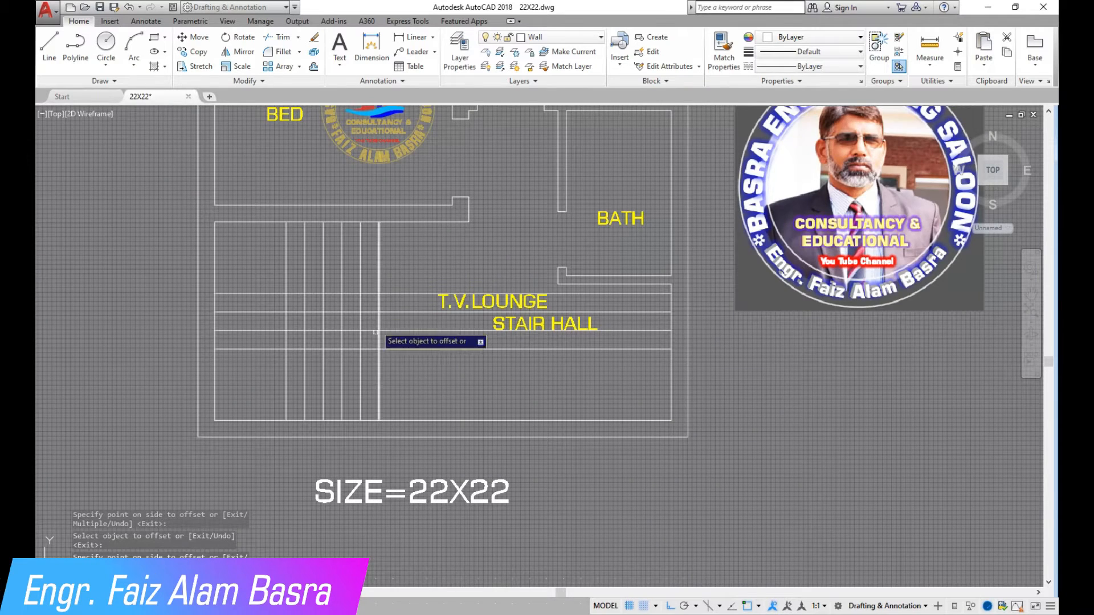
scroll(383, 390, "up", 2)
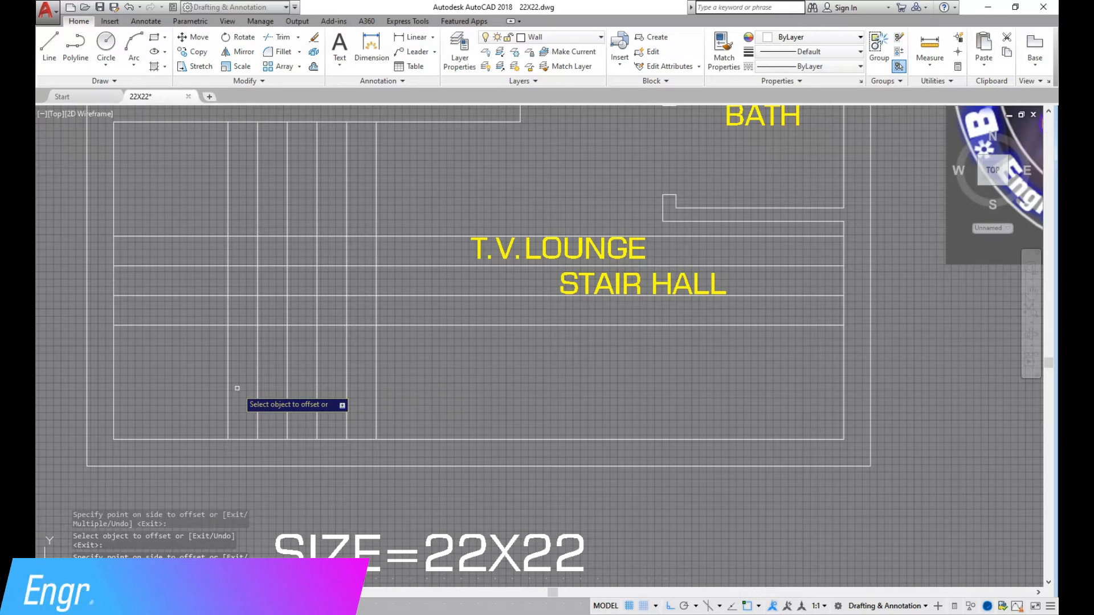
right_click(386, 366)
left_click(398, 374)
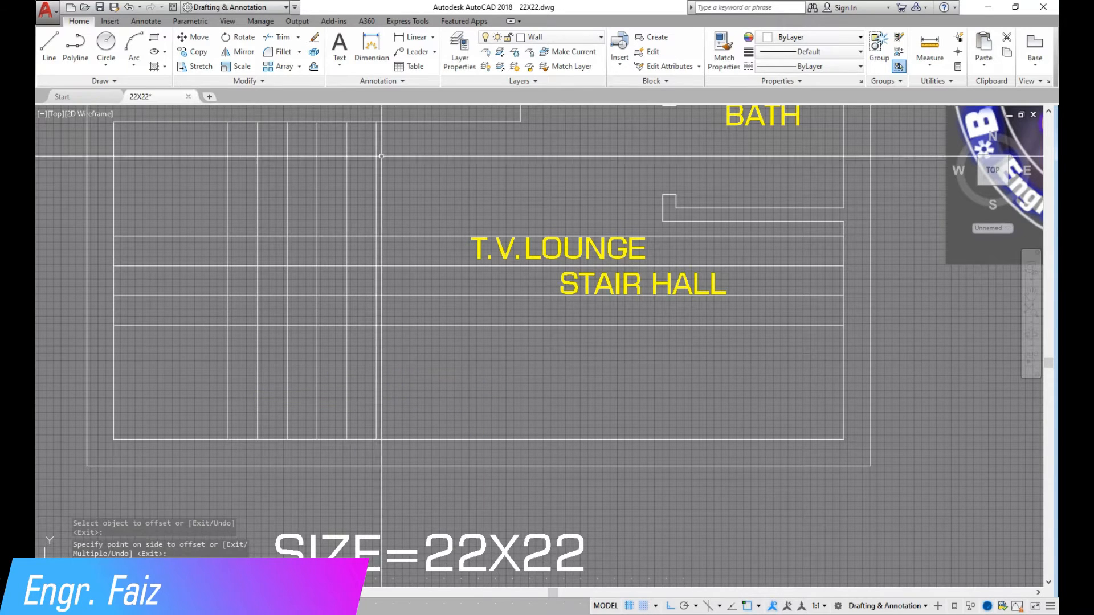
- Trim the tread lines between the two stair flights and the horizontal lines beyond the last tread
left_click(277, 39)
right_click(448, 252)
left_click(425, 344)
left_click(395, 223)
left_click(399, 312)
left_click(244, 248)
key("Escape")
- Erase the leftover grid between the two flights and the line remnants crossing the T.V. lounge
left_click(391, 305)
left_click(249, 249)
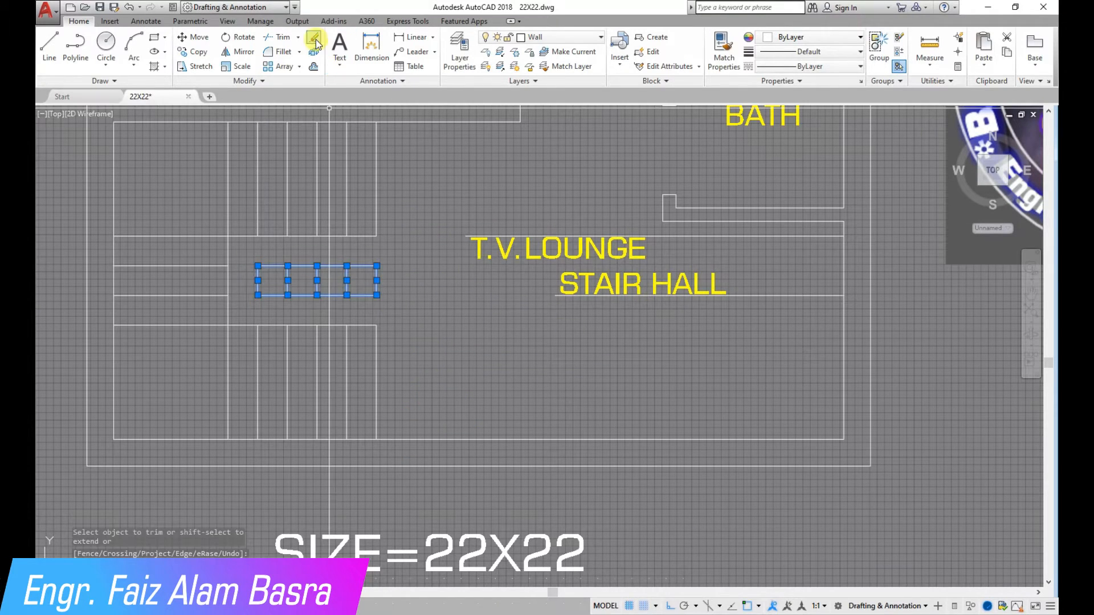
left_click(316, 41)
scroll(338, 373, "down", 1)
scroll(450, 233, "up", 2)
left_click(908, 490)
left_click(839, 345)
left_click(314, 38)
scroll(598, 143, "down", 3)
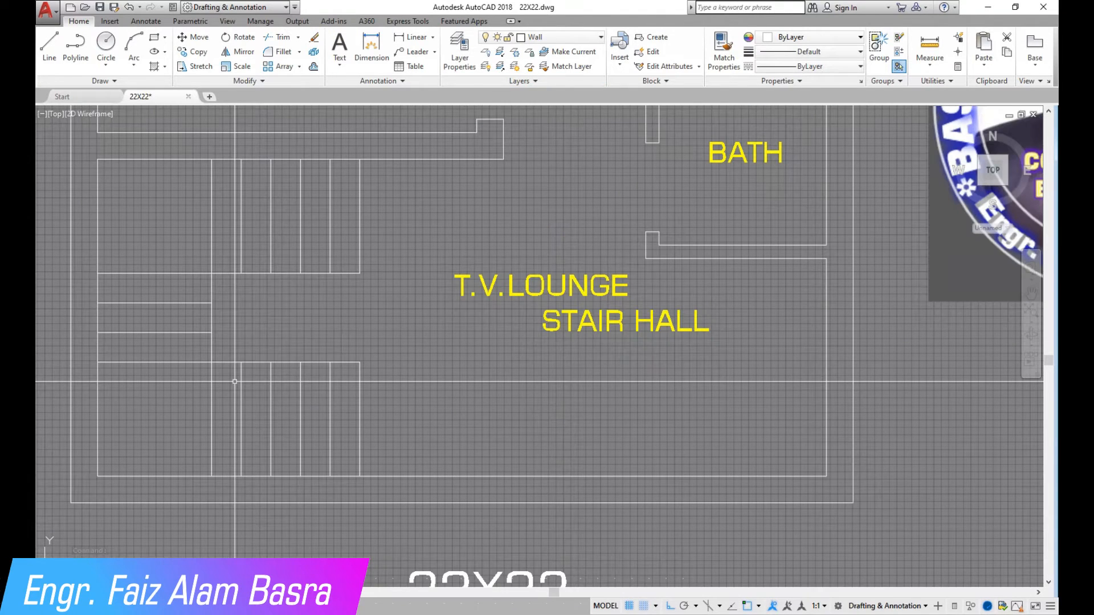
- Draw a diagonal line across the upper stair landing from its inner corner to the opposite wall corner
scroll(169, 379, "down", 2)
scroll(111, 354, "up", 2)
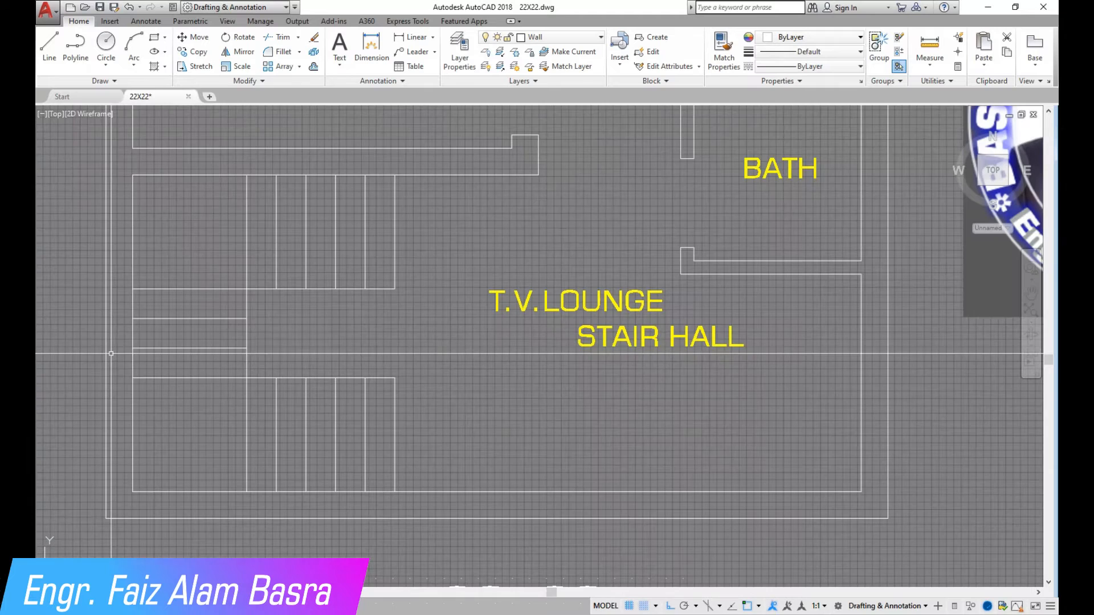
left_click(49, 46)
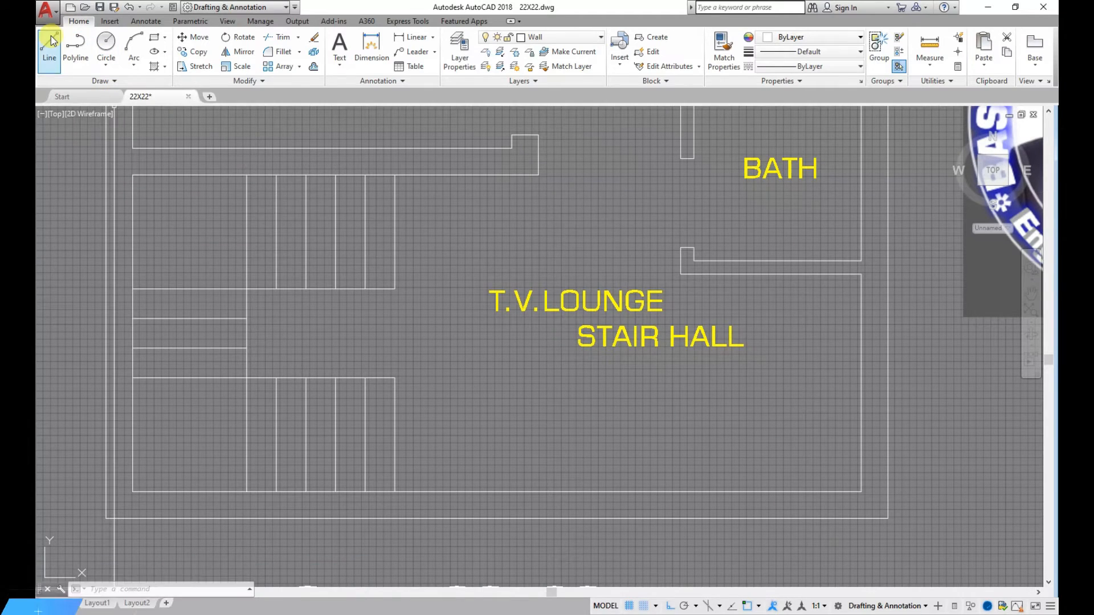
left_click(247, 289)
left_click(132, 174)
scroll(133, 174, "down", 2)
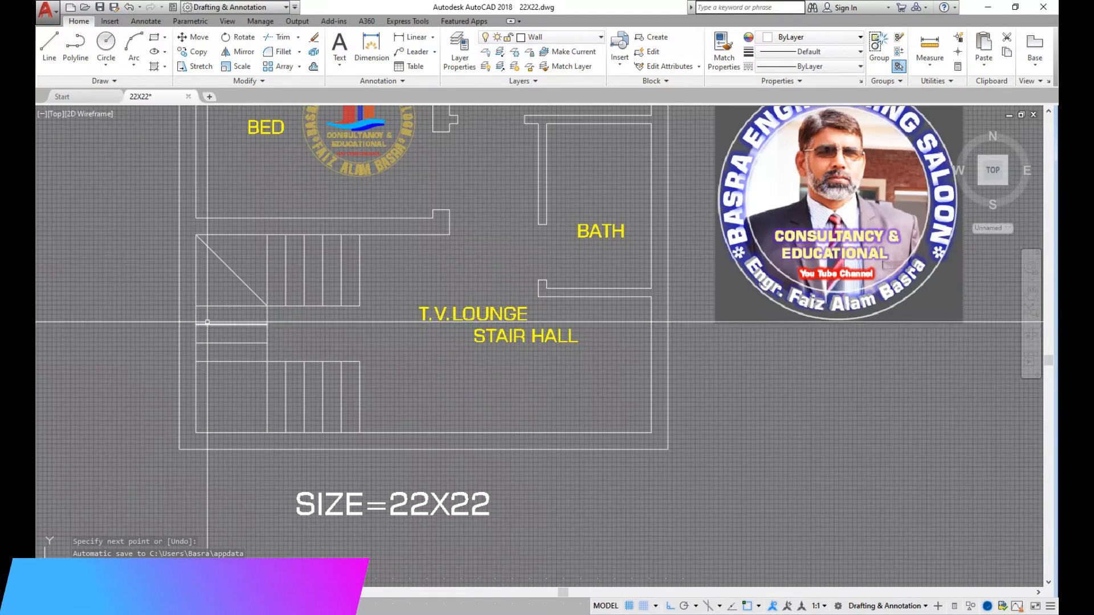
- Remove the lower flight by trimming its horizontal line at the vertical stair line and clearing all its tread lines
scroll(362, 226, "up", 2)
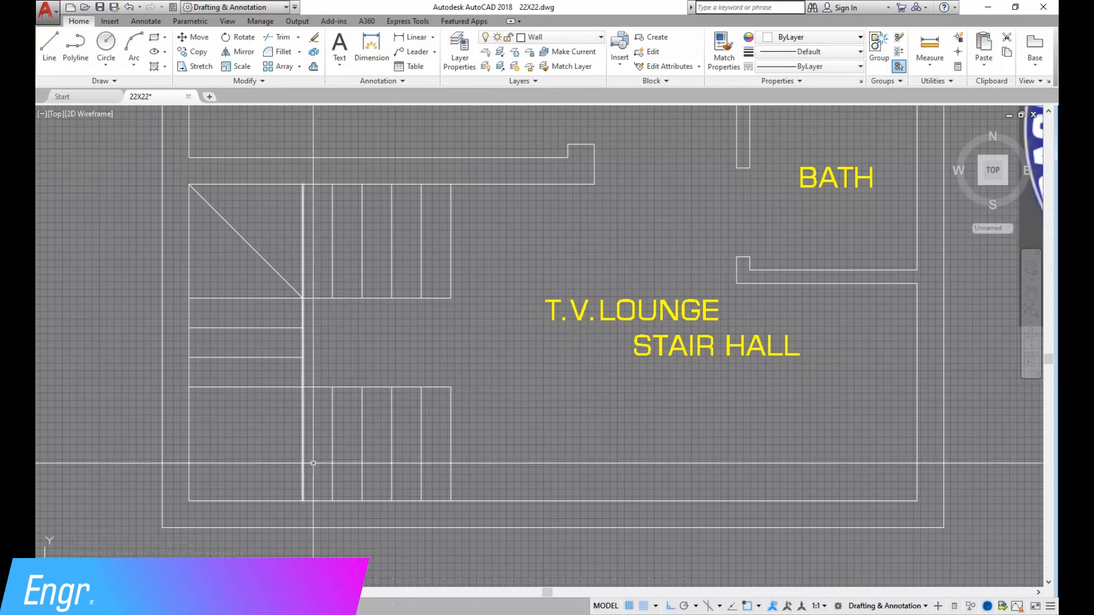
scroll(342, 465, "up", 2)
scroll(285, 455, "down", 2)
scroll(336, 501, "up", 2)
scroll(307, 485, "down", 2)
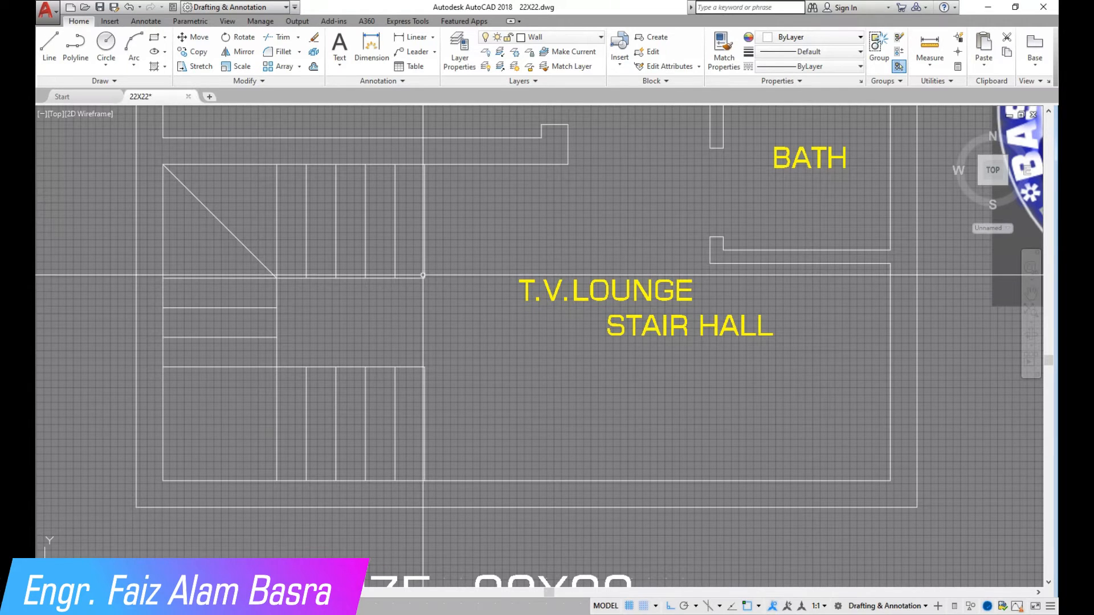
scroll(329, 413, "up", 2)
left_click(269, 41)
right_click(357, 227)
left_click(274, 332)
right_click(449, 283)
left_click(464, 291)
left_click(531, 380)
left_click(279, 290)
- Draw a diagonal line across the lower stair landing from its inner corner to the opposite wall corner
scroll(330, 355, "down", 2)
scroll(177, 389, "up", 2)
scroll(191, 391, "down", 2)
scroll(182, 377, "up", 2)
left_click(45, 53)
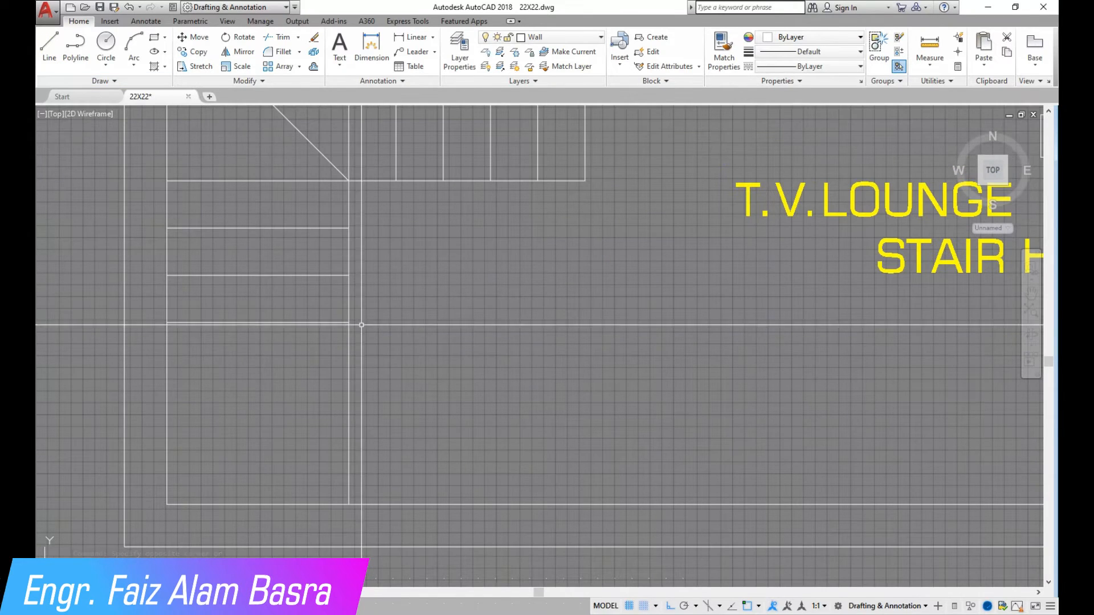
left_click(349, 323)
left_click(167, 504)
key("Escape")
scroll(337, 421, "down", 4)
scroll(343, 426, "up", 2)
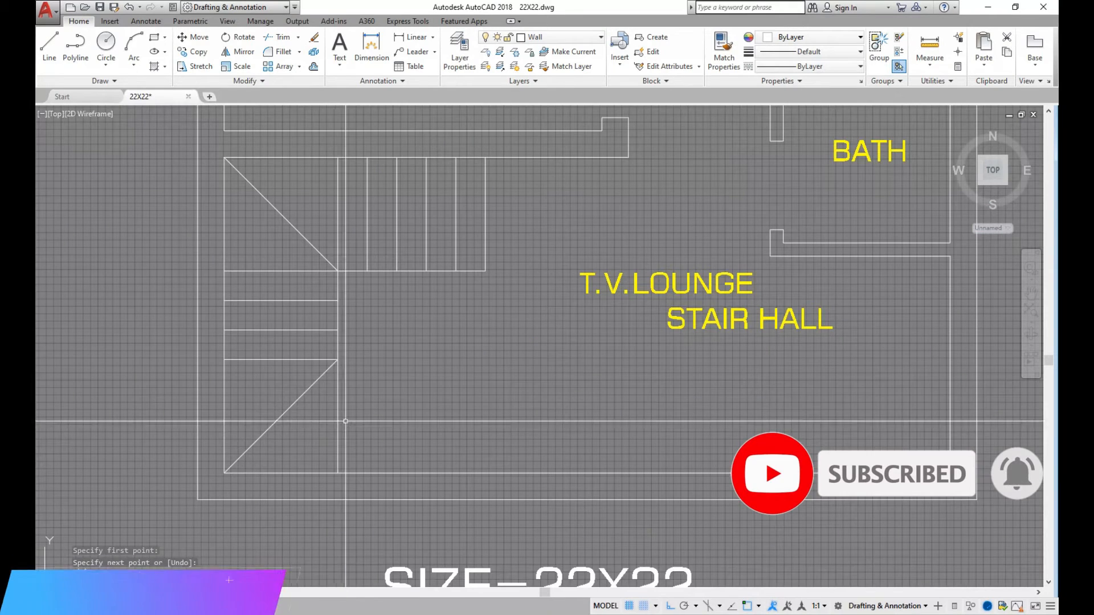
- Trim the inner vertical stair line between the two landings and extend the upper part back down to the lower landing
left_click(278, 37)
key("Return")
left_click(342, 346)
left_click(336, 342)
right_click(370, 329)
left_click(390, 349)
left_click(294, 81)
key("Return")
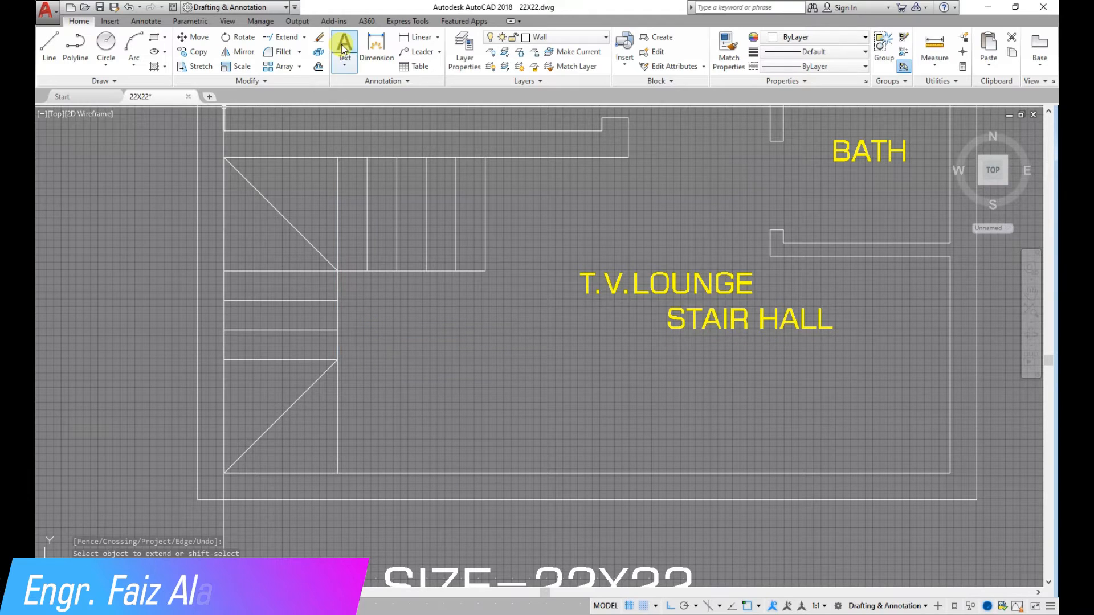
- Draw a multileader with 4 maximum points along the stair centreline, arrowhead at the lower landing, labelled UP with 5" text and a 4" arrowhead
left_click(439, 54)
left_click(417, 79)
key("Return")
type("M")
key("Return")
key("Return")
left_click(429, 256)
left_click(281, 417)
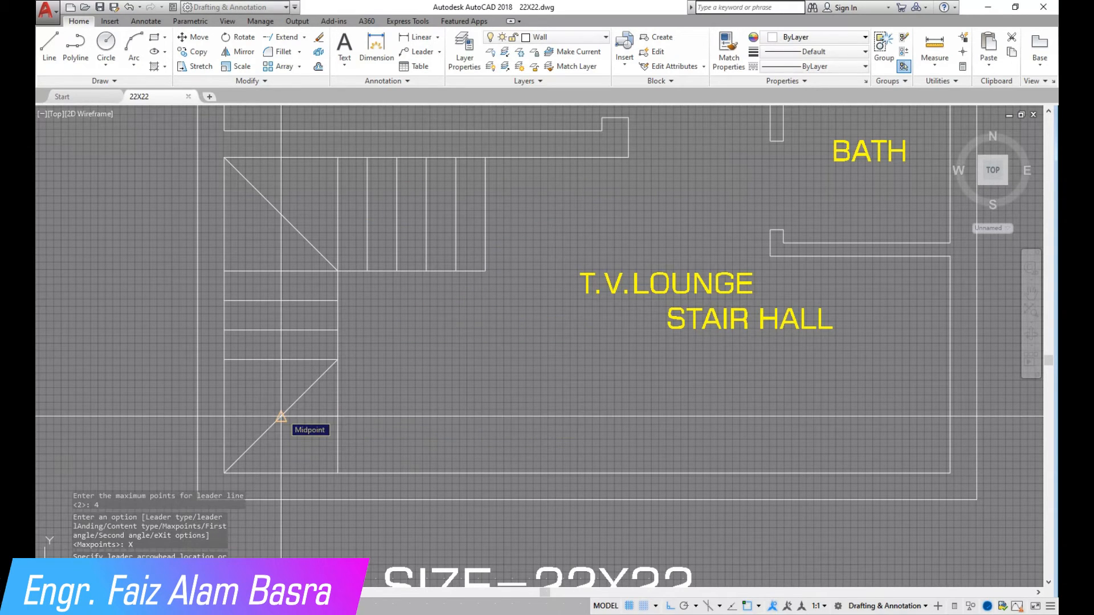
left_click(281, 214)
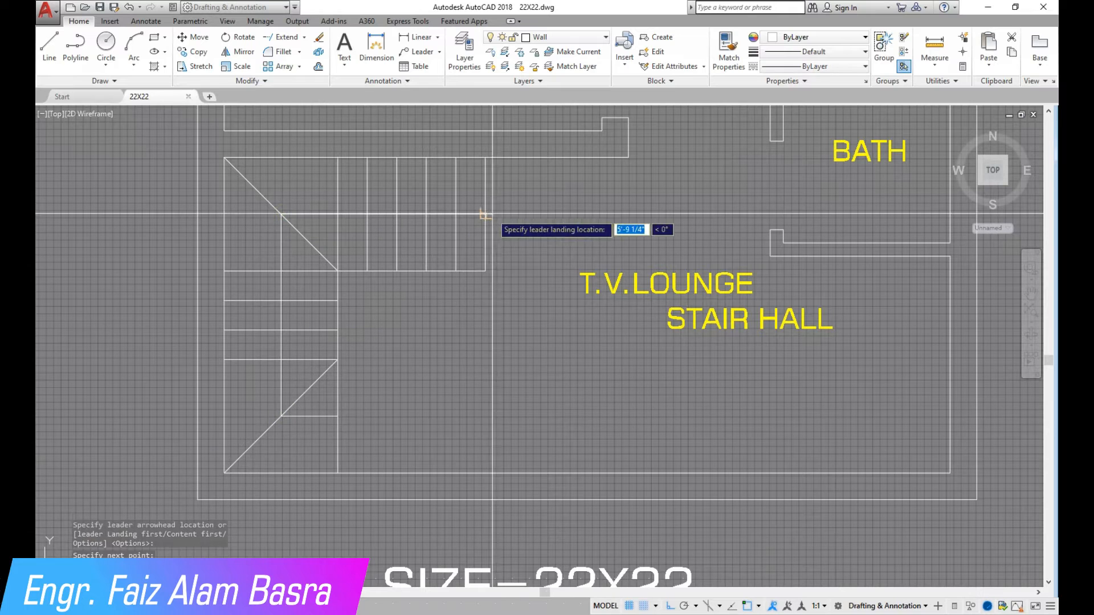
left_click(503, 212)
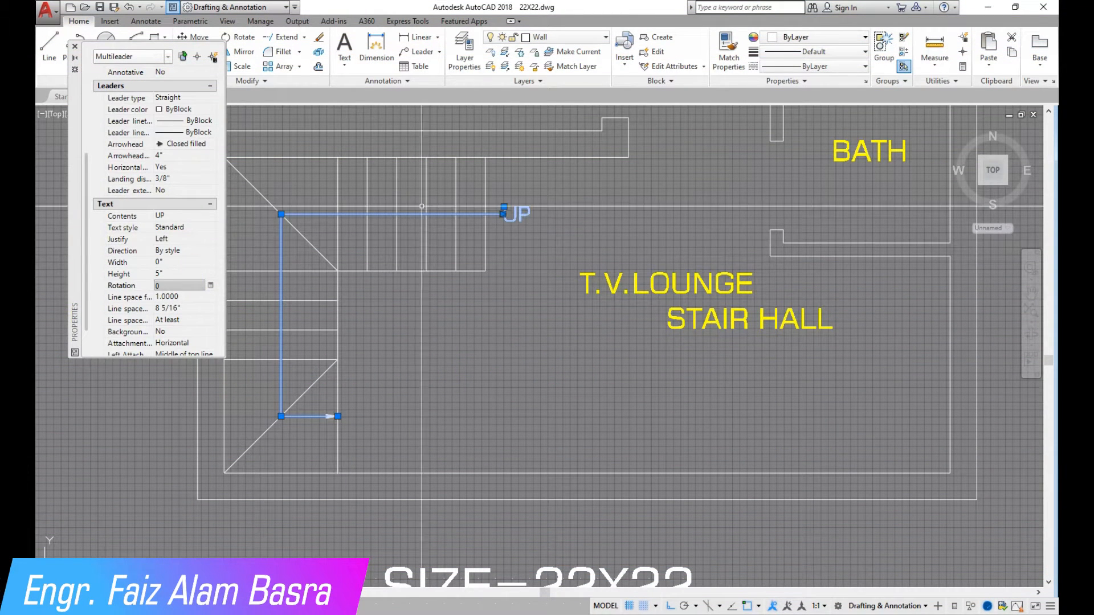
left_click(75, 47)
key("Escape")
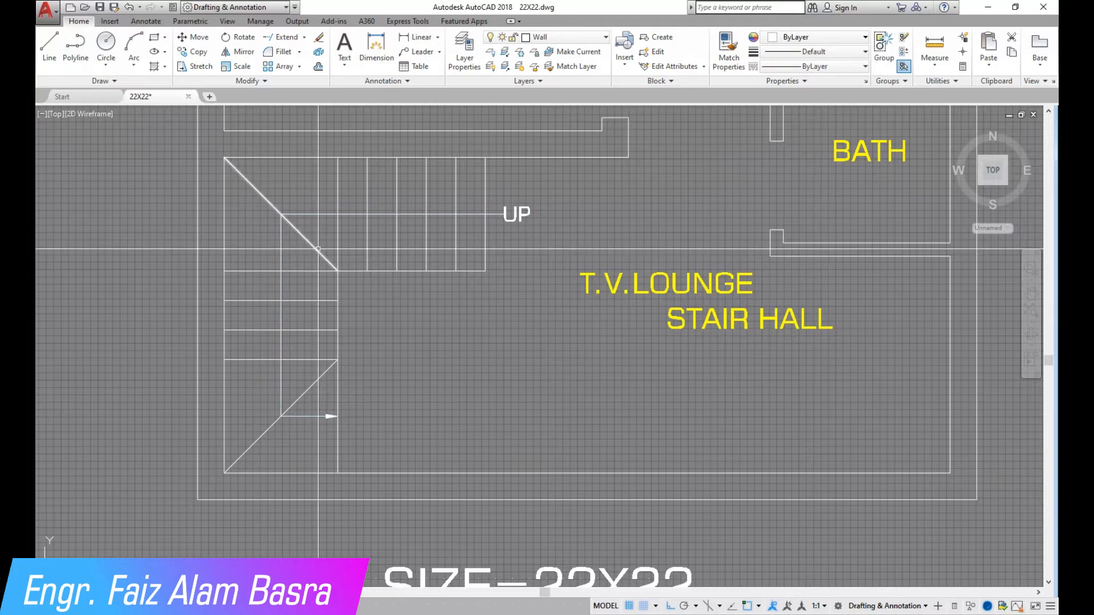
- Reduce the text height of the T.V.LOUNGE label
left_click(611, 283)
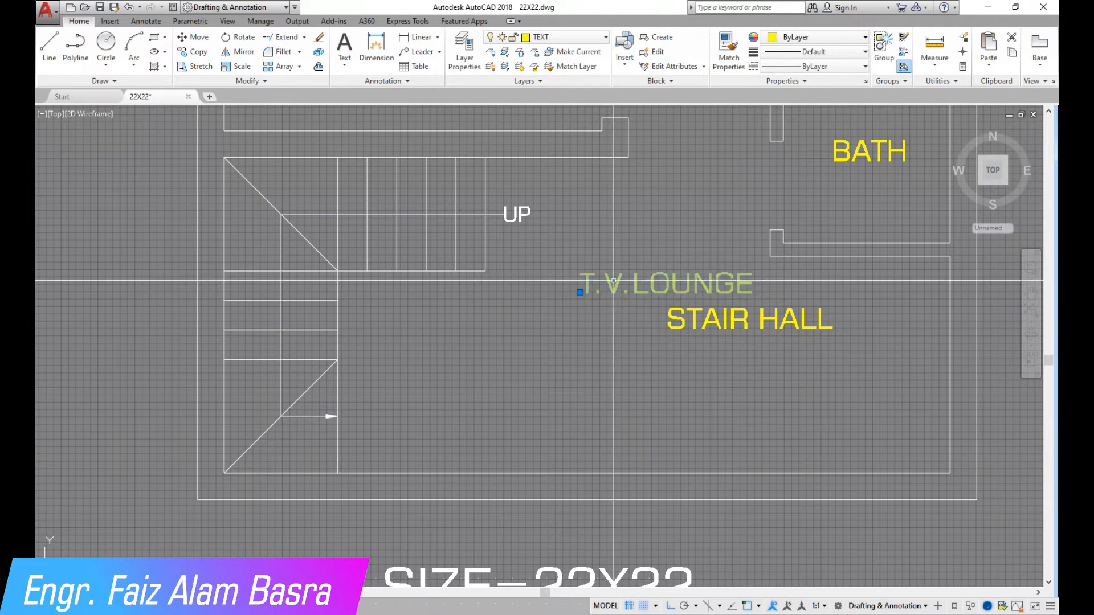
left_click(172, 6)
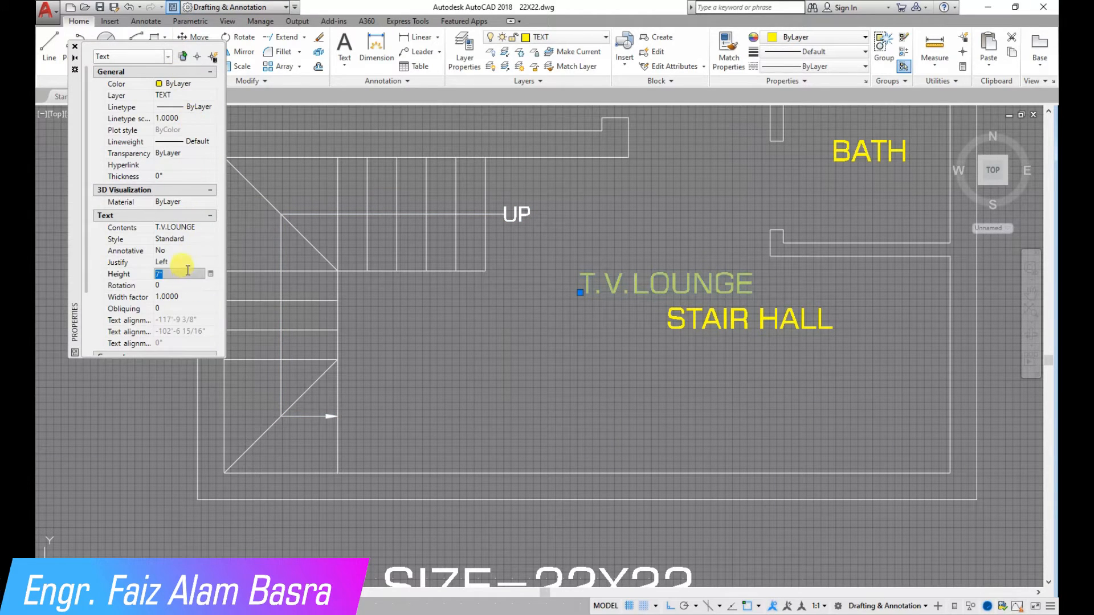
left_click(73, 48)
key("Escape")
- Match the T.V.LOUNGE text properties onto the UP leader, the other room labels and the SIZE=22X22 title
left_click(722, 52)
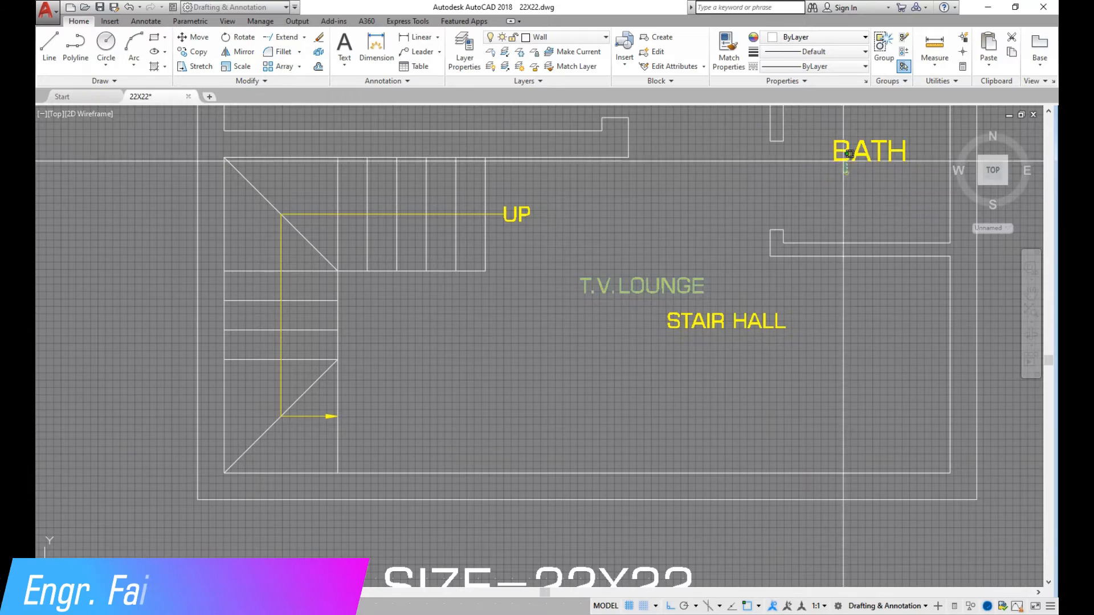
scroll(642, 300, "down", 5)
scroll(617, 394, "up", 4)
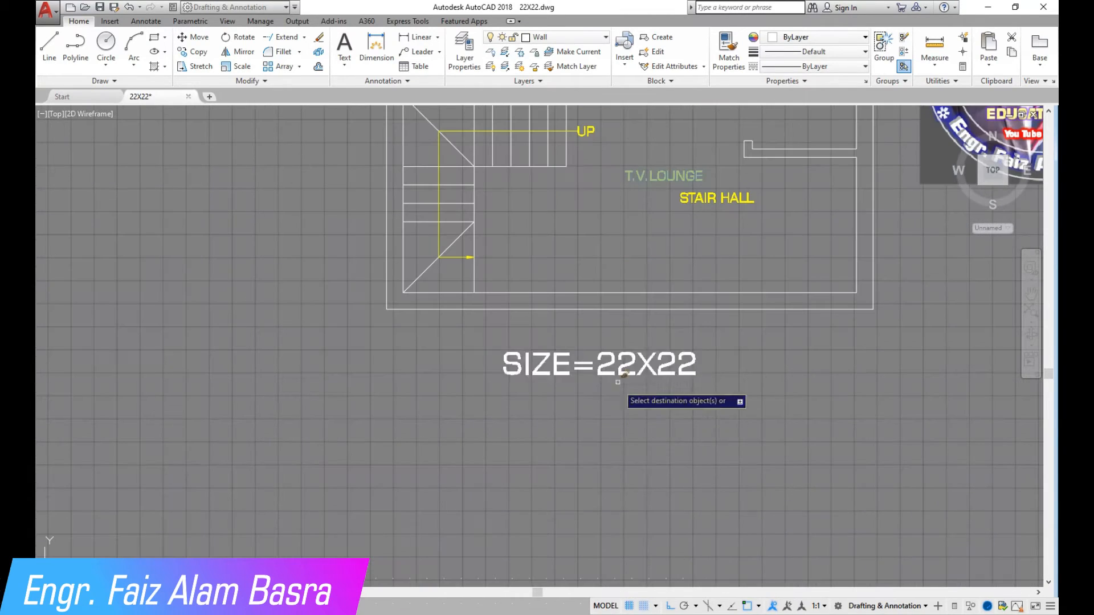
key("Return")
- Give the horizontal line at the upper edge of the lower landing the DASHEDX2 linetype and adjust its linetype scale
scroll(467, 345, "down", 2)
scroll(493, 206, "up", 4)
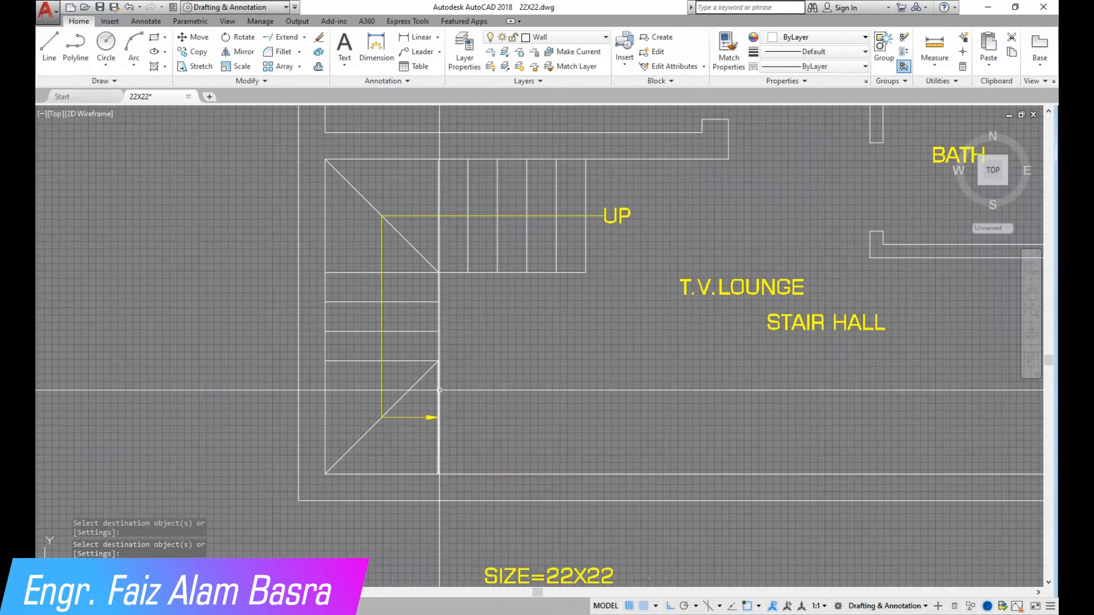
left_click(448, 391)
left_click(416, 372)
left_click(419, 371)
left_click(409, 348)
left_click(863, 69)
left_click(796, 126)
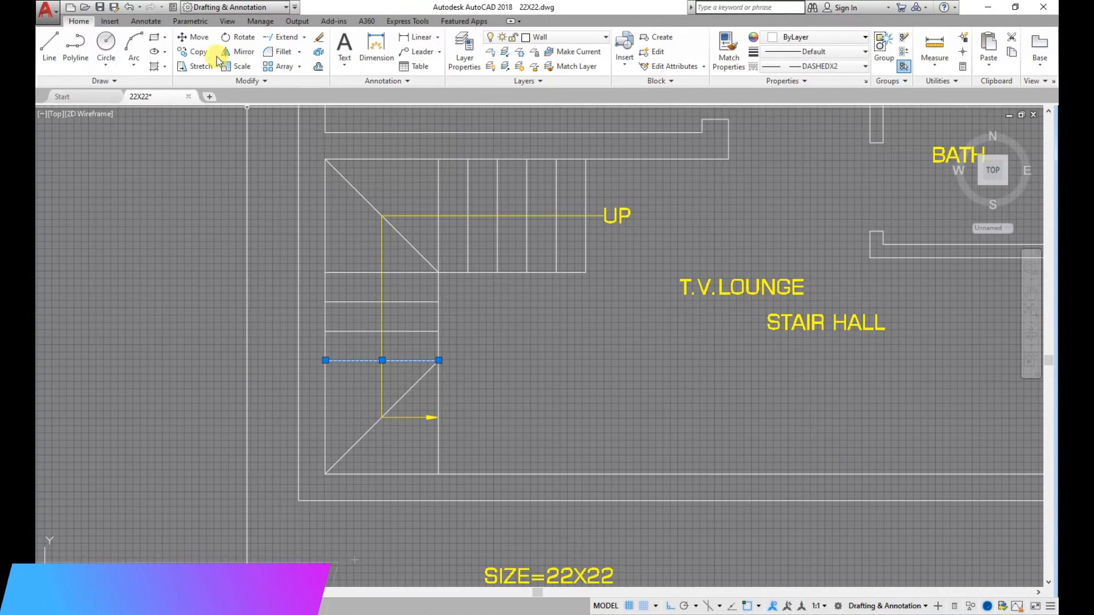
left_click(173, 7)
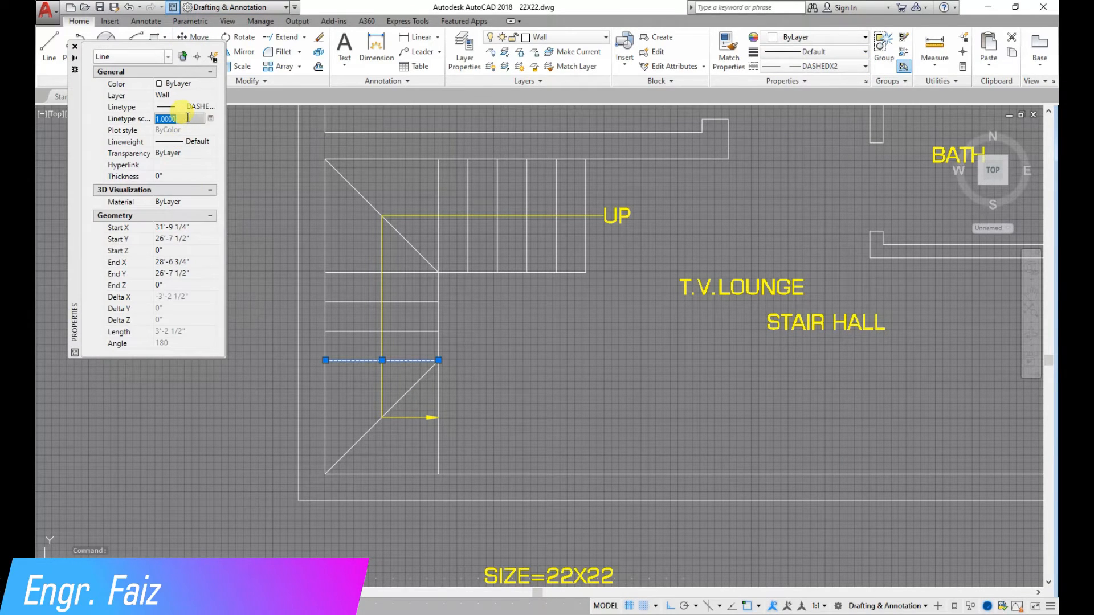
key("Escape")
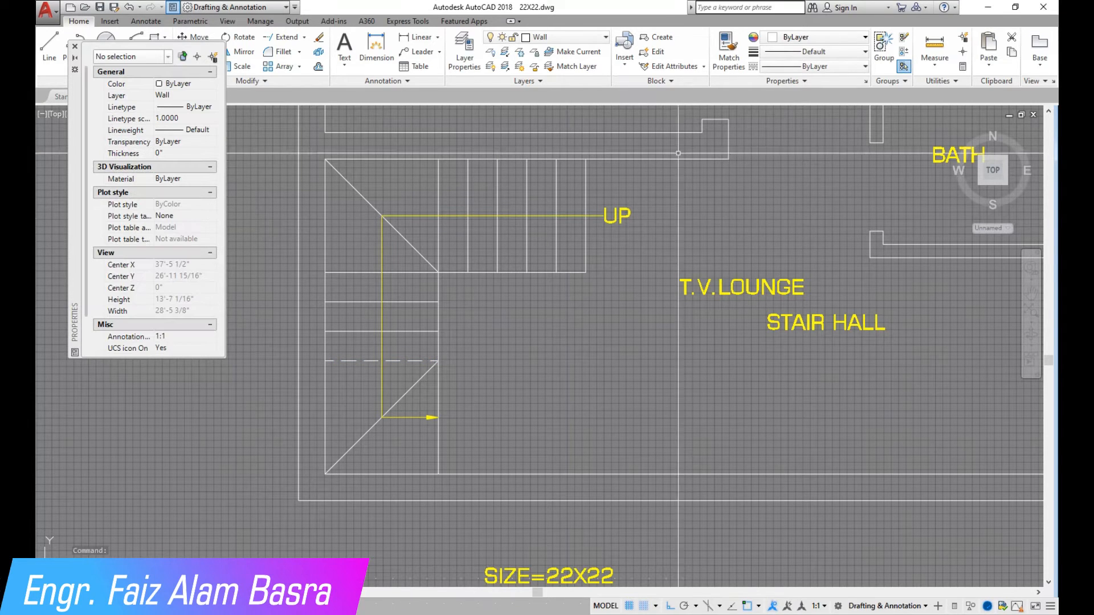
left_click(75, 46)
- Match the dashed line's properties onto the lower landing's diagonal and its inner vertical line
left_click(728, 52)
scroll(406, 400, "up", 2)
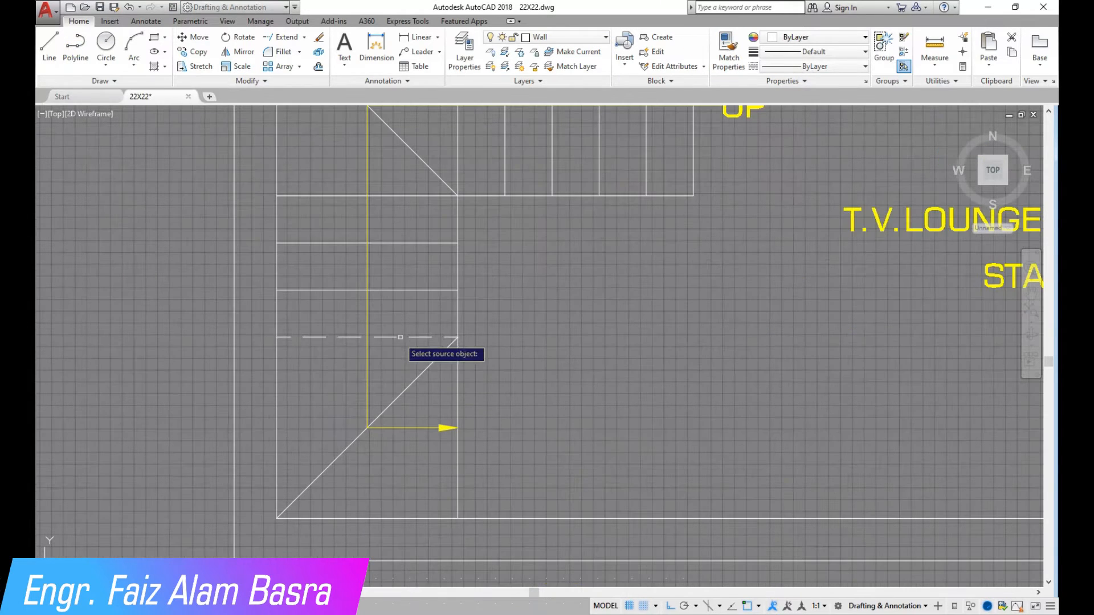
left_click(387, 337)
left_click(421, 375)
left_click(482, 387)
left_click(434, 376)
scroll(501, 313, "down", 3)
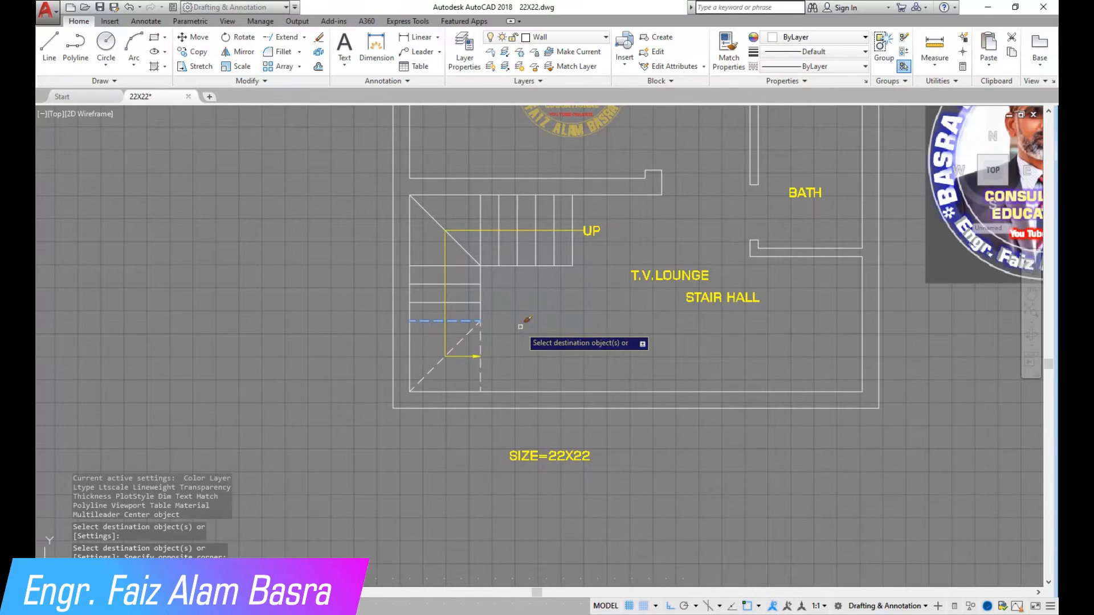
right_click(517, 325)
left_click(535, 333)
- Offset the lower landing's dashed vertical line a short distance to the right for the first door jamb
scroll(484, 389, "up", 3)
scroll(291, 384, "down", 3)
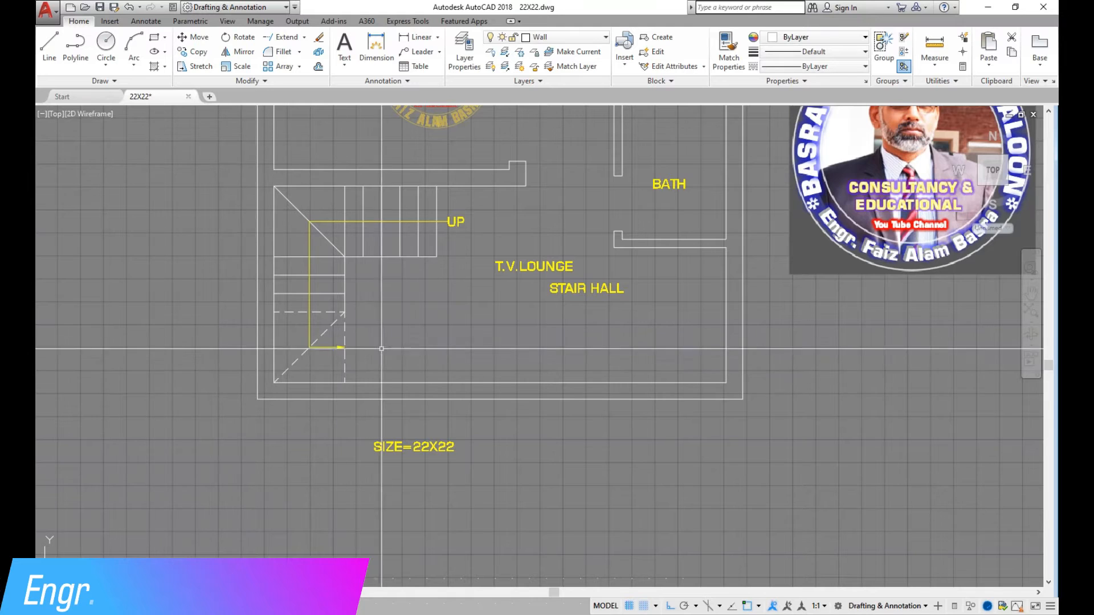
scroll(382, 345, "up", 1)
scroll(377, 398, "down", 1)
scroll(379, 419, "up", 1)
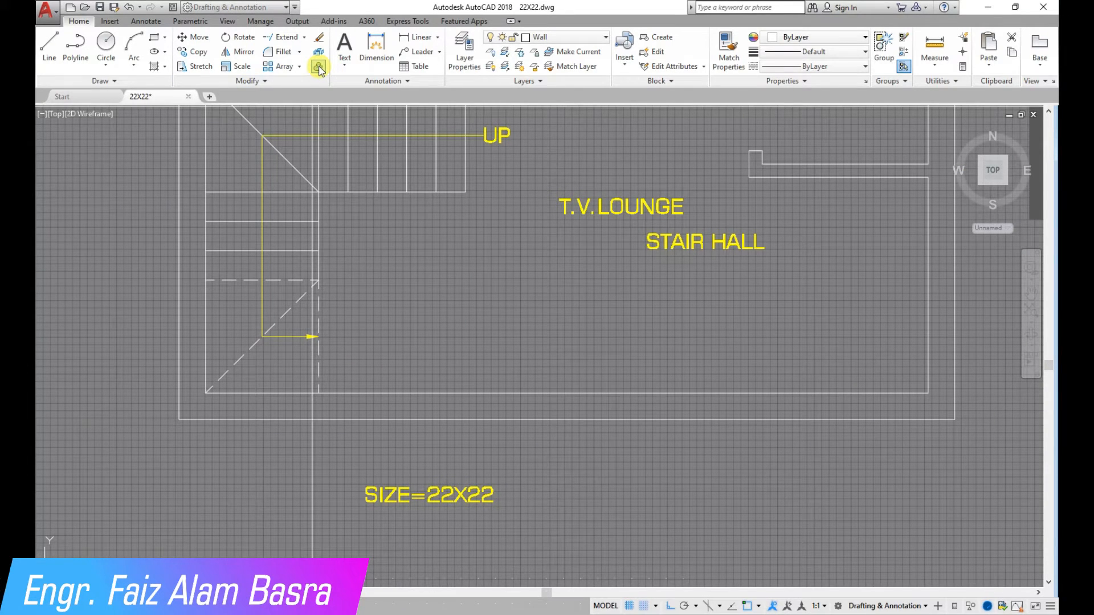
left_click(319, 67)
left_click(317, 373)
left_click(394, 374)
- Offset the new jamb line 4' to the right to mark the entrance door's width
key("Return")
key("Return")
type("4'")
key("Return")
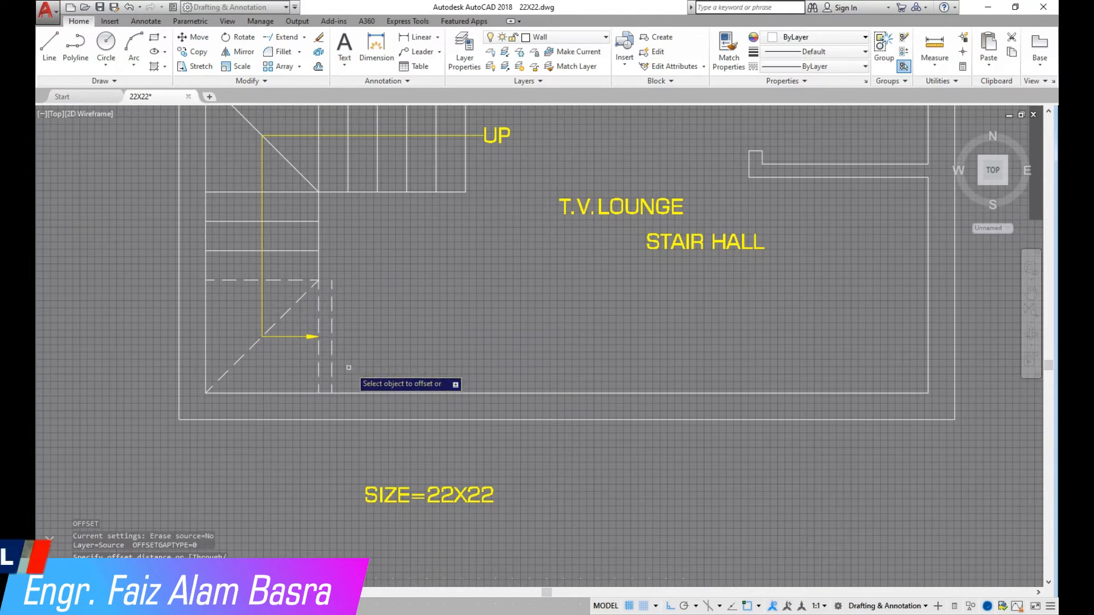
left_click(331, 345)
left_click(381, 262)
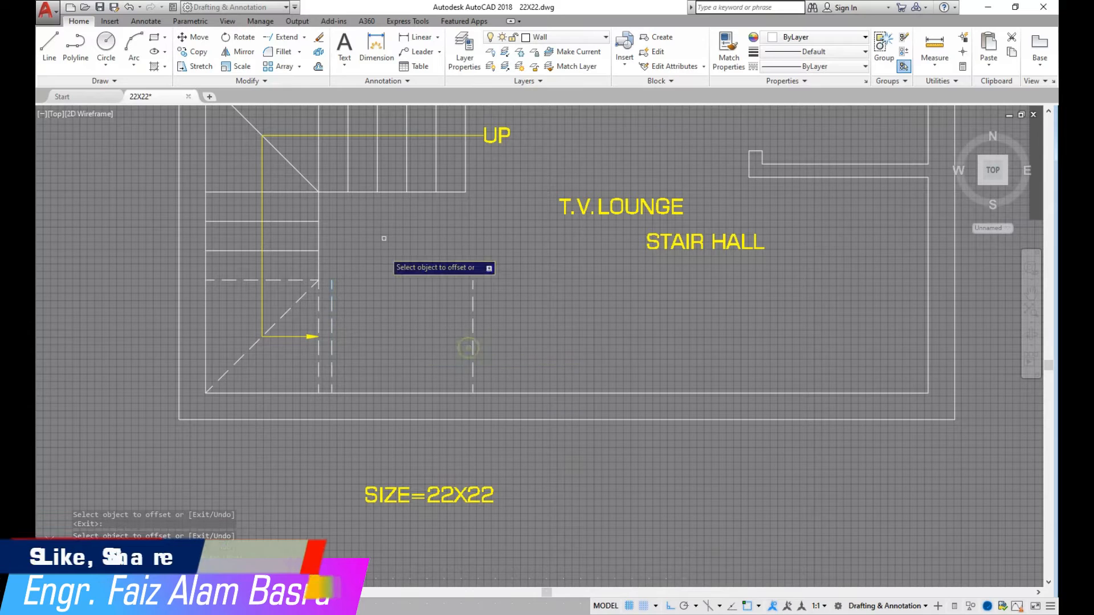
key("Escape")
- Extend both jamb lines down to the outer face of the lower exterior wall
left_click(283, 37)
key("Return")
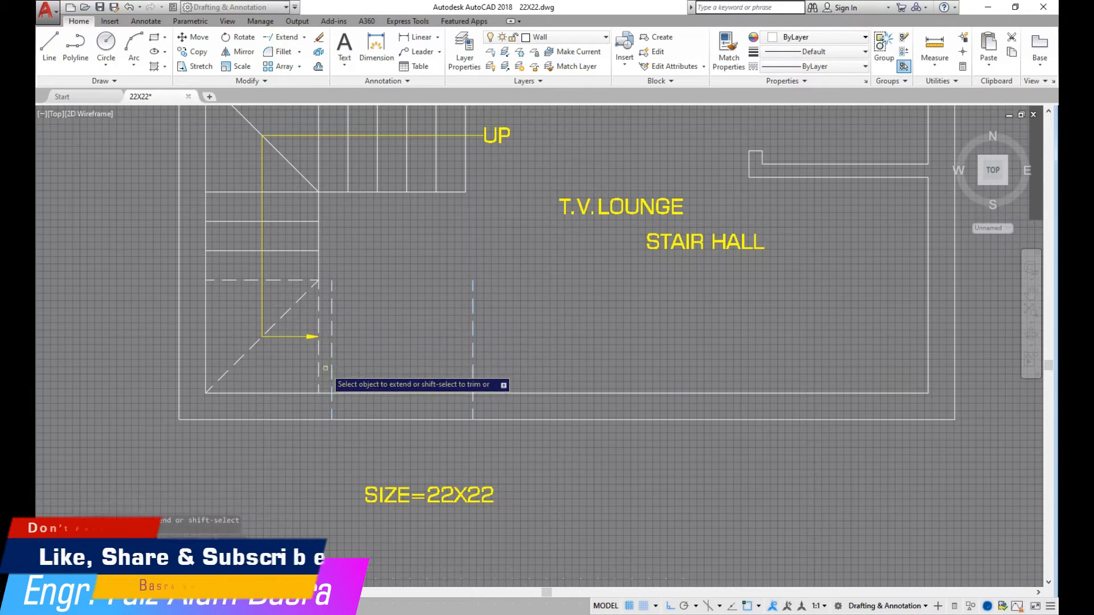
right_click(453, 354)
left_click(512, 369)
- Trim the wall lines between the jambs and the jamb lines above the wall, and match the jambs to the solid wall line
left_click(322, 289)
left_click(379, 353)
left_click(407, 427)
right_click(368, 405)
left_click(388, 412)
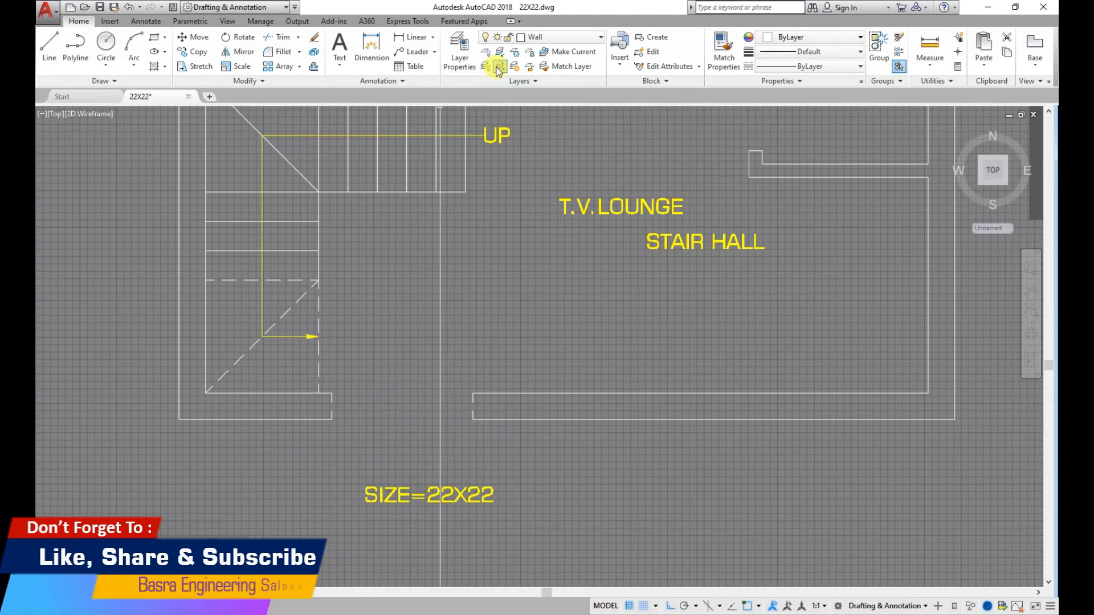
left_click(490, 393)
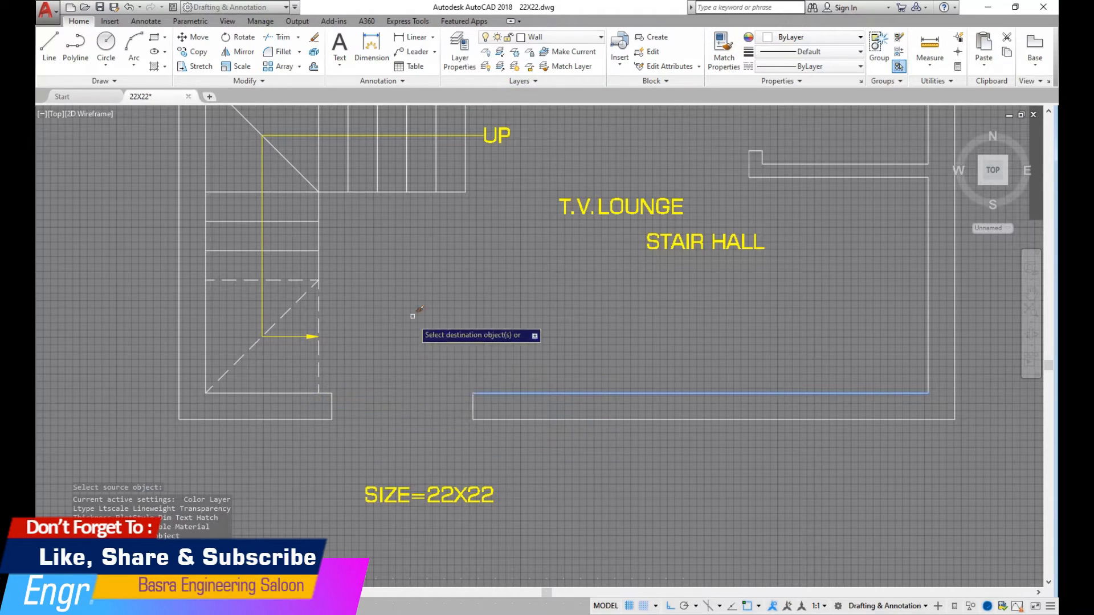
- Move the STAIR HALL label from the lounge onto the staircase
left_click(198, 37)
left_click(720, 249)
left_click(689, 241)
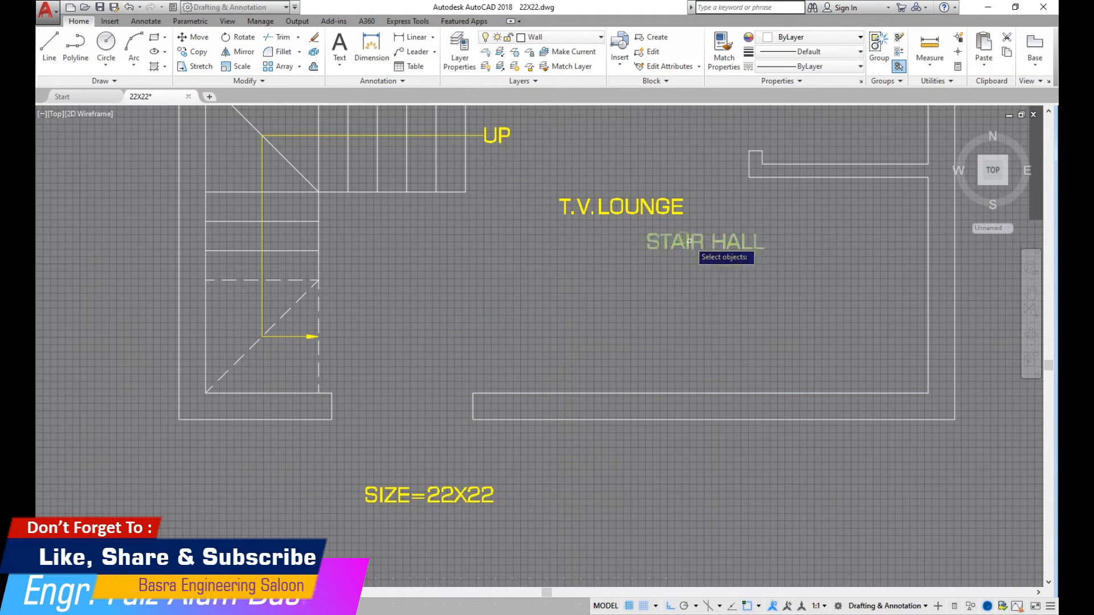
right_click(690, 242)
left_click(691, 241)
left_click(337, 228)
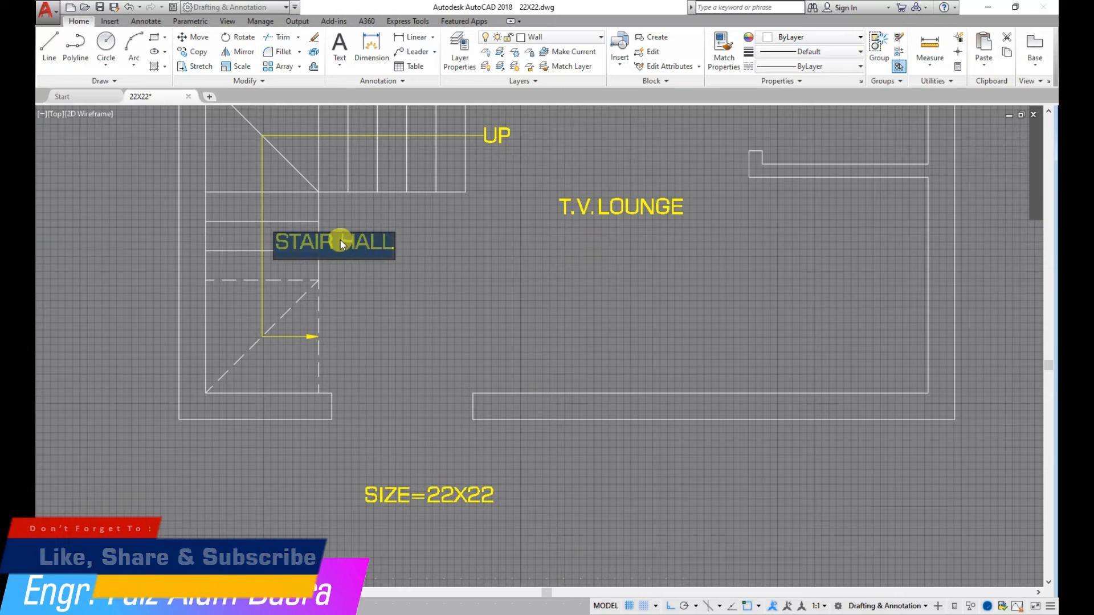
- Shorten the staircase label's text to STAIR
key("Delete")
key("Delete")
key("Delete")
left_click(367, 244)
right_click(358, 265)
left_click(378, 273)
- Copy the double-leaf door block from the block library into the main entrance opening in the lower exterior wall
scroll(366, 268, "down", 4)
scroll(424, 216, "up", 2)
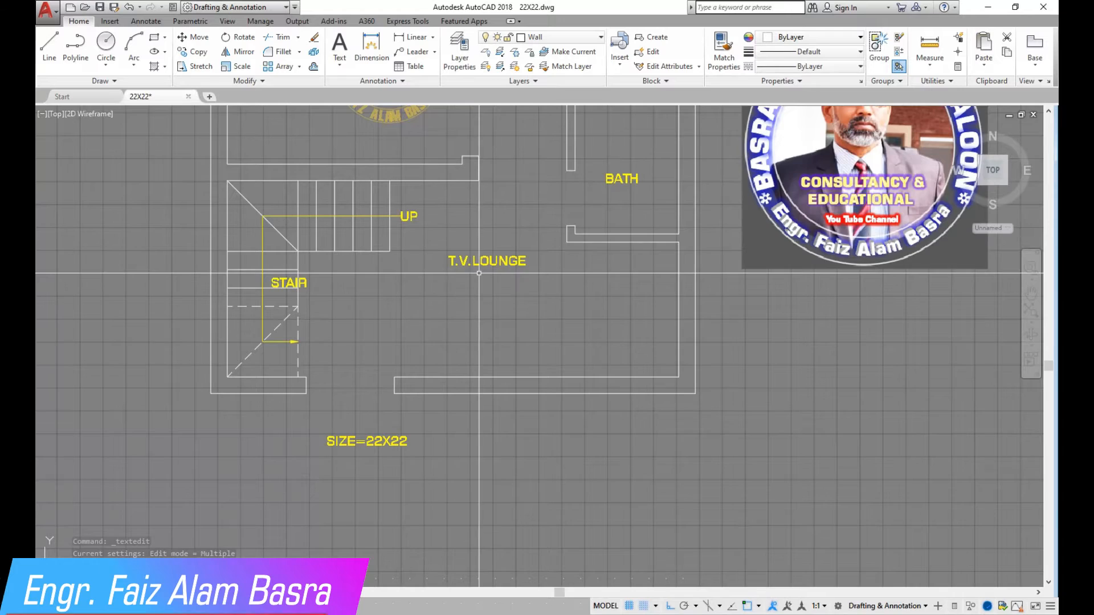
scroll(484, 227, "down", 4)
scroll(465, 173, "up", 2)
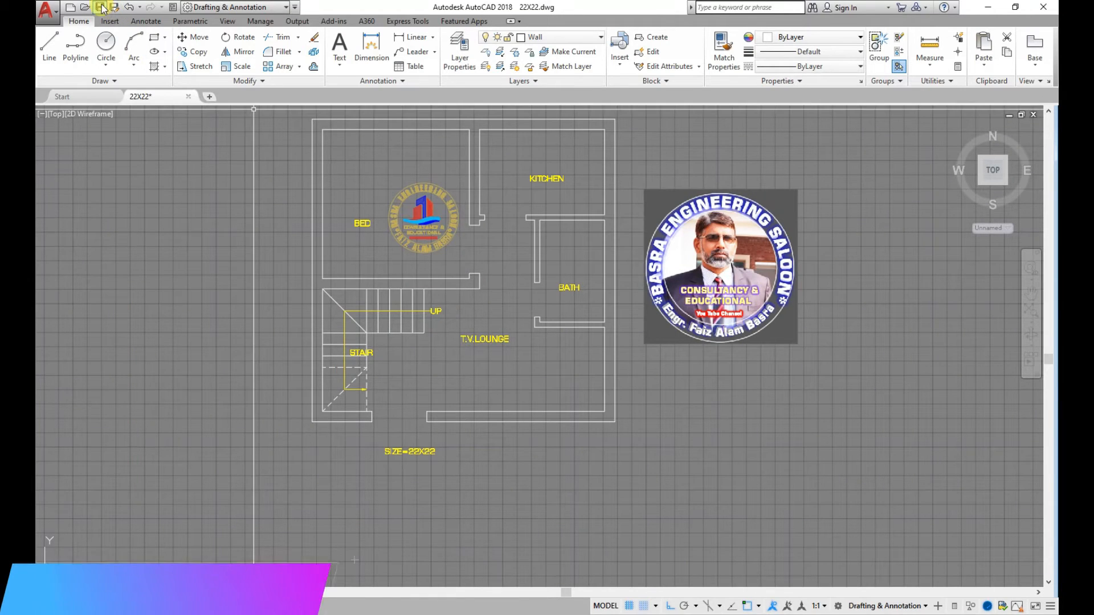
left_click(196, 53)
scroll(106, 245, "down", 2)
scroll(171, 239, "down", 4)
scroll(692, 277, "up", 2)
scroll(688, 315, "up", 6)
left_click(789, 177)
left_click(968, 111)
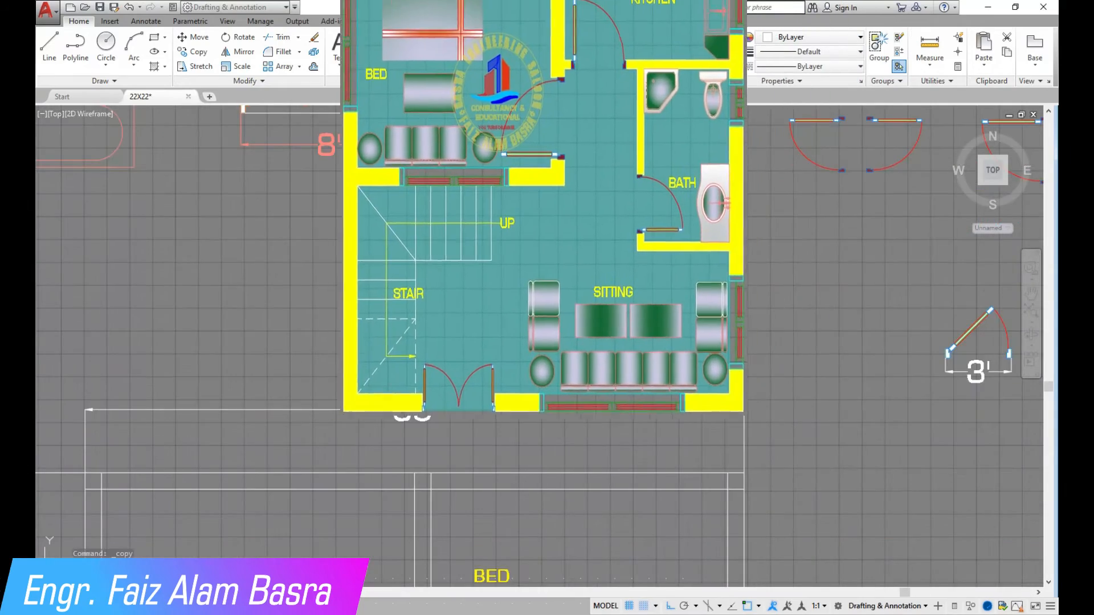
key("Return")
scroll(865, 134, "up", 6)
left_click(604, 250)
scroll(727, 266, "down", 10)
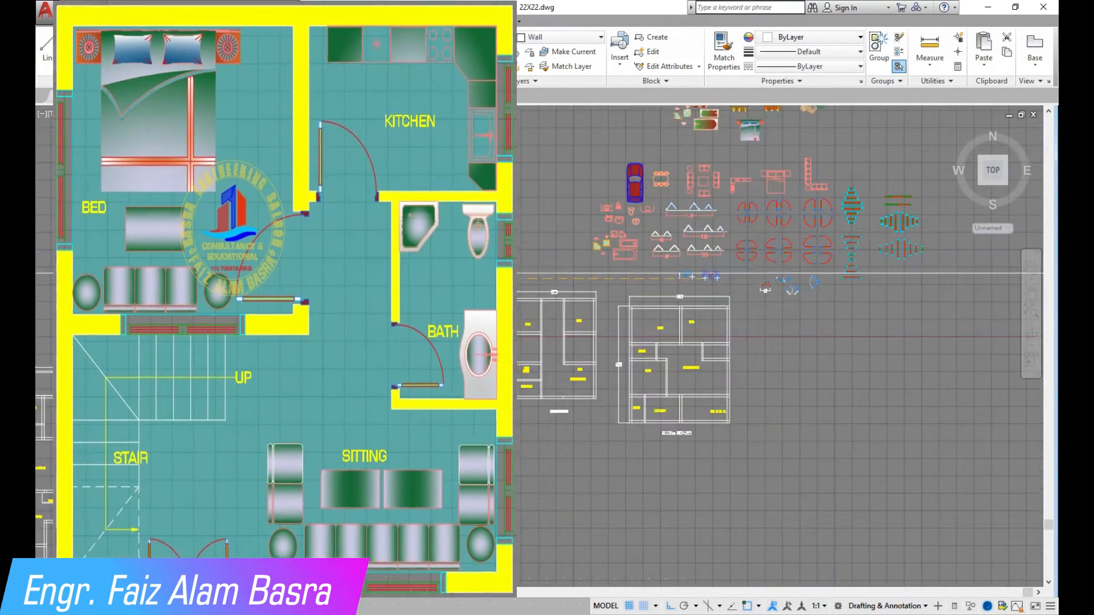
scroll(433, 245, "up", 8)
scroll(127, 195, "up", 2)
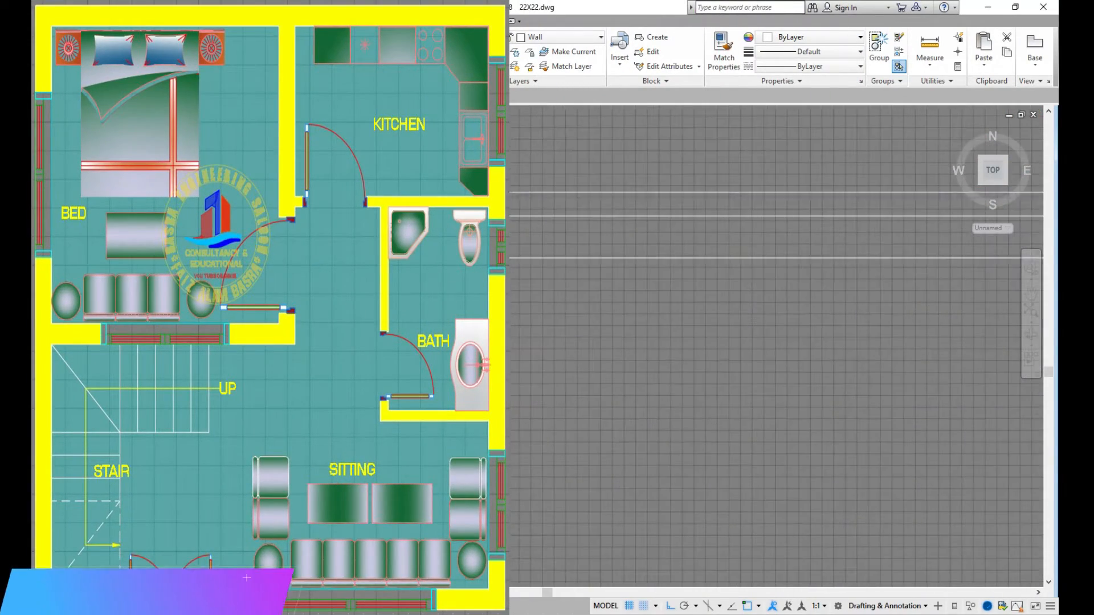
scroll(228, 325, "down", 3)
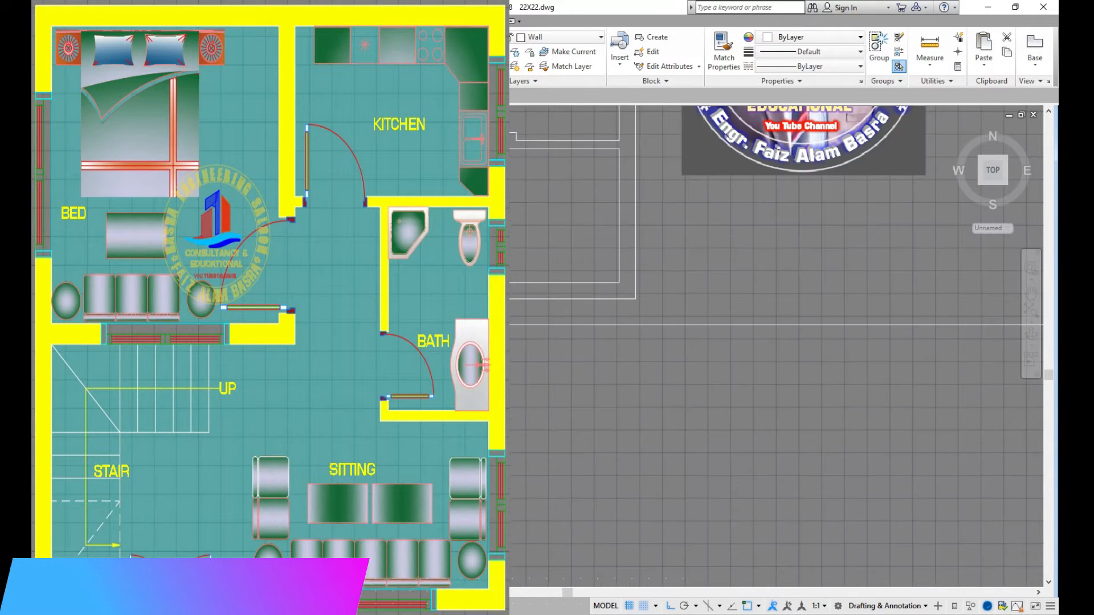
scroll(278, 351, "down", 3)
scroll(229, 285, "down", 3)
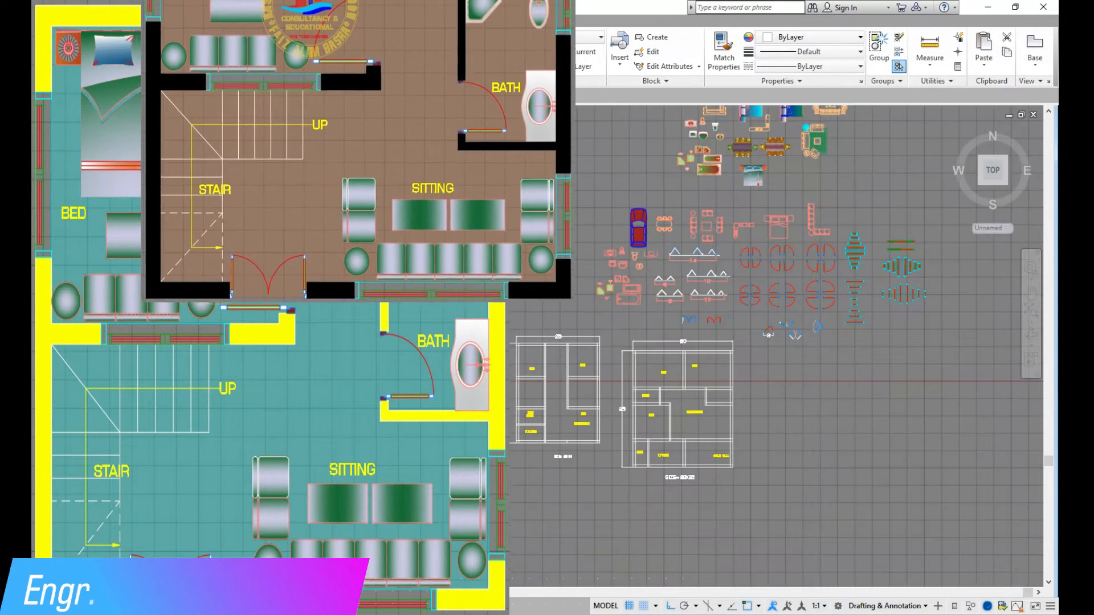
scroll(336, 348, "down", 4)
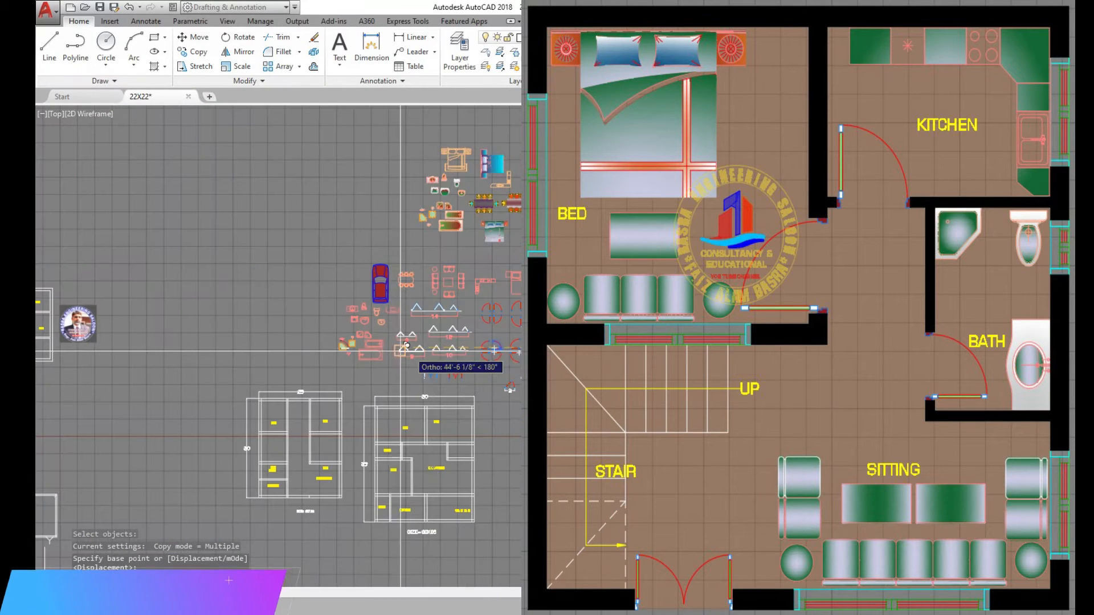
key("Escape")
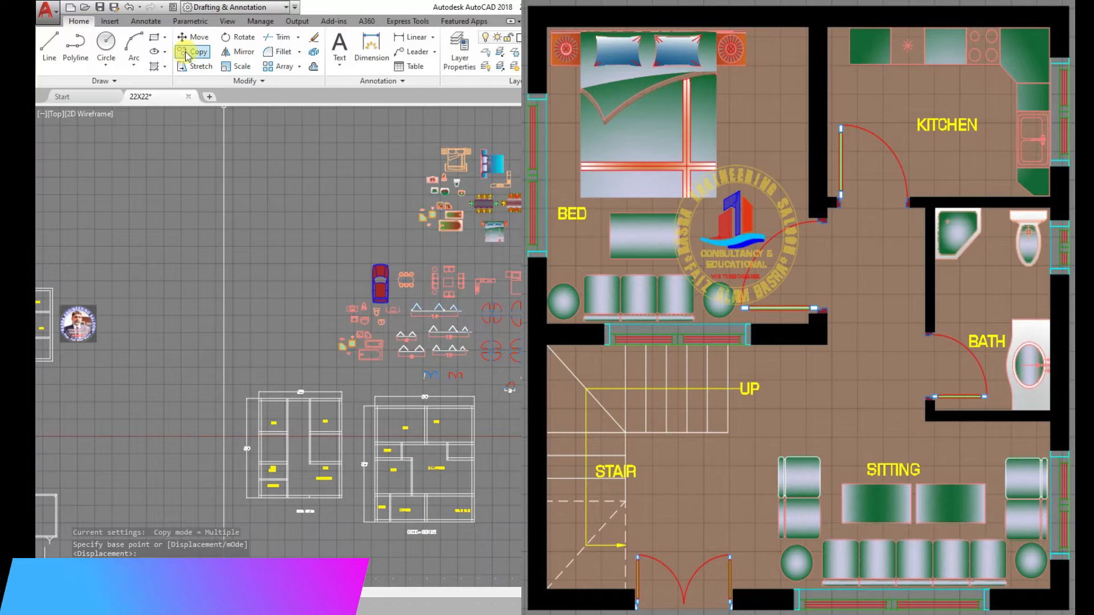
scroll(490, 312, "up", 5)
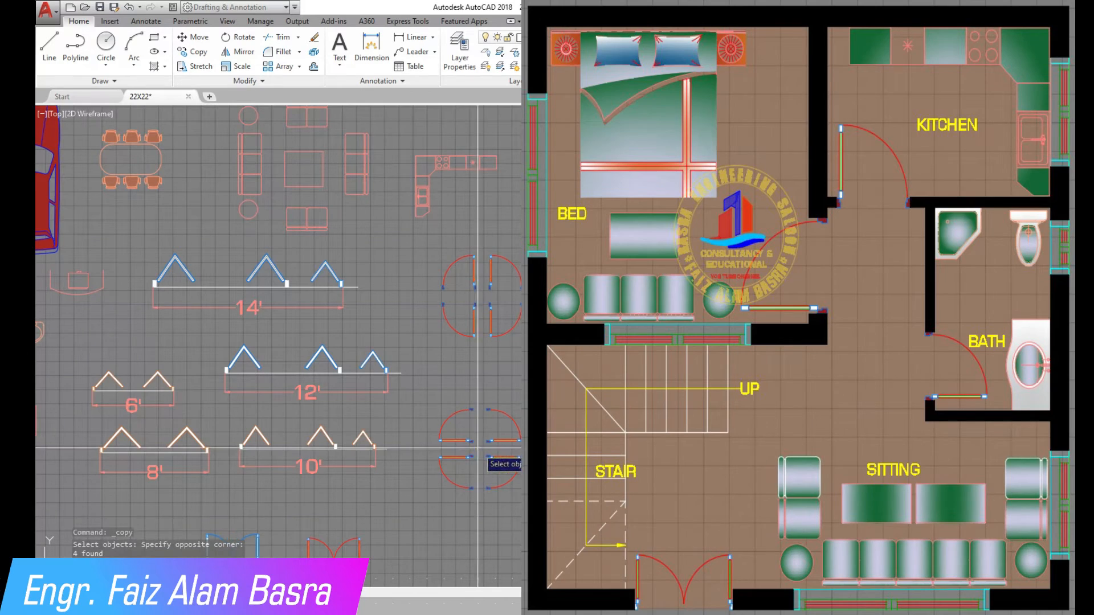
key("Return")
scroll(765, 442, "up", 3)
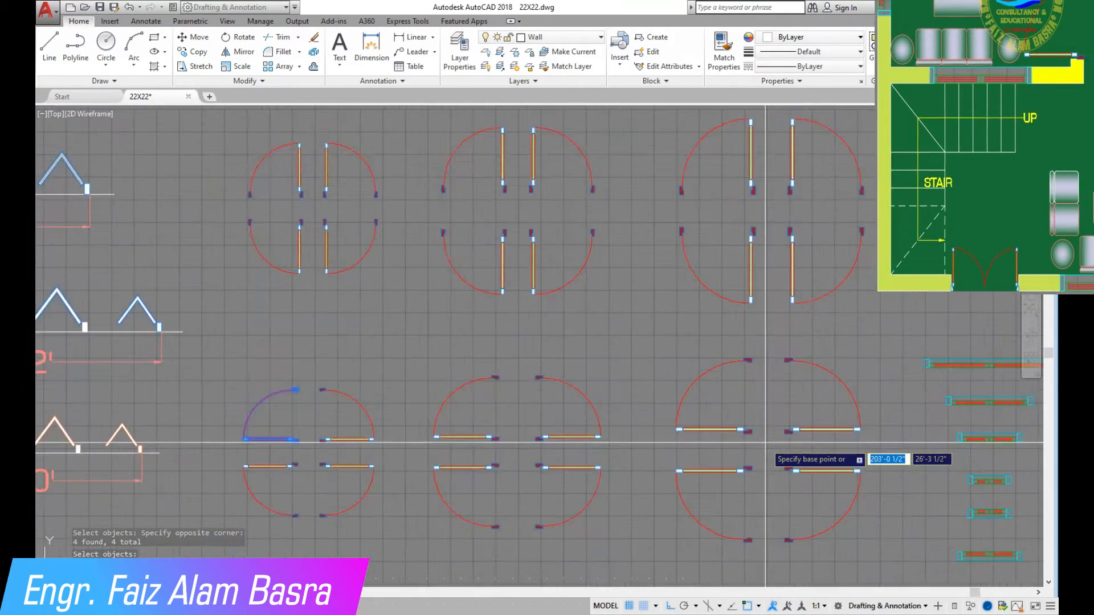
scroll(765, 442, "up", 2)
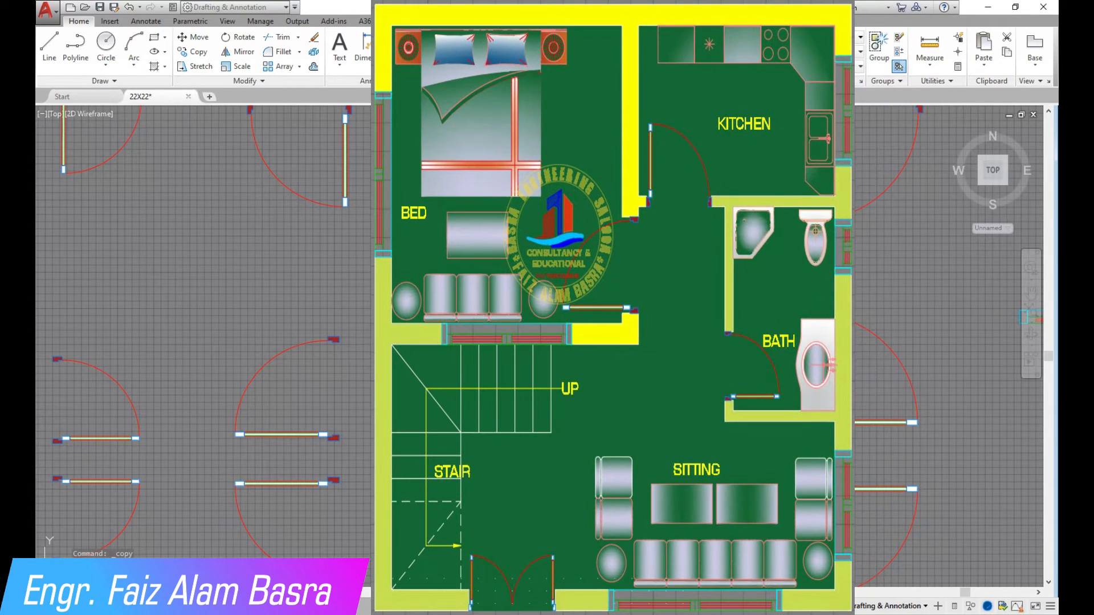
- Copy a single door block from the library into the bedroom doorway, swinging into the bedroom
left_click(762, 435)
scroll(762, 435, "down", 9)
scroll(149, 412, "up", 8)
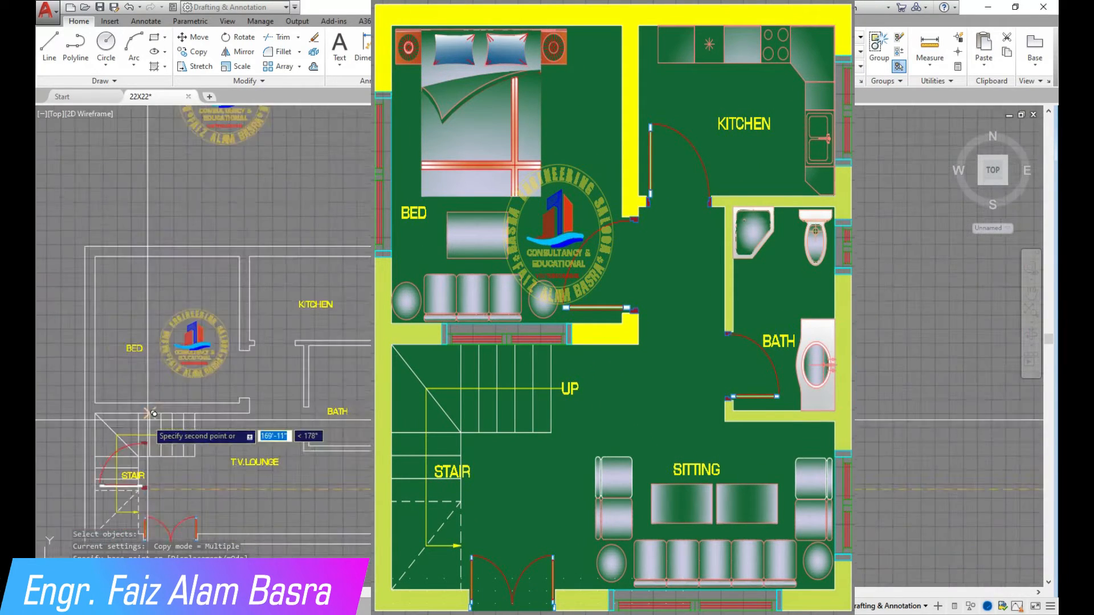
scroll(512, 414, "down", 5)
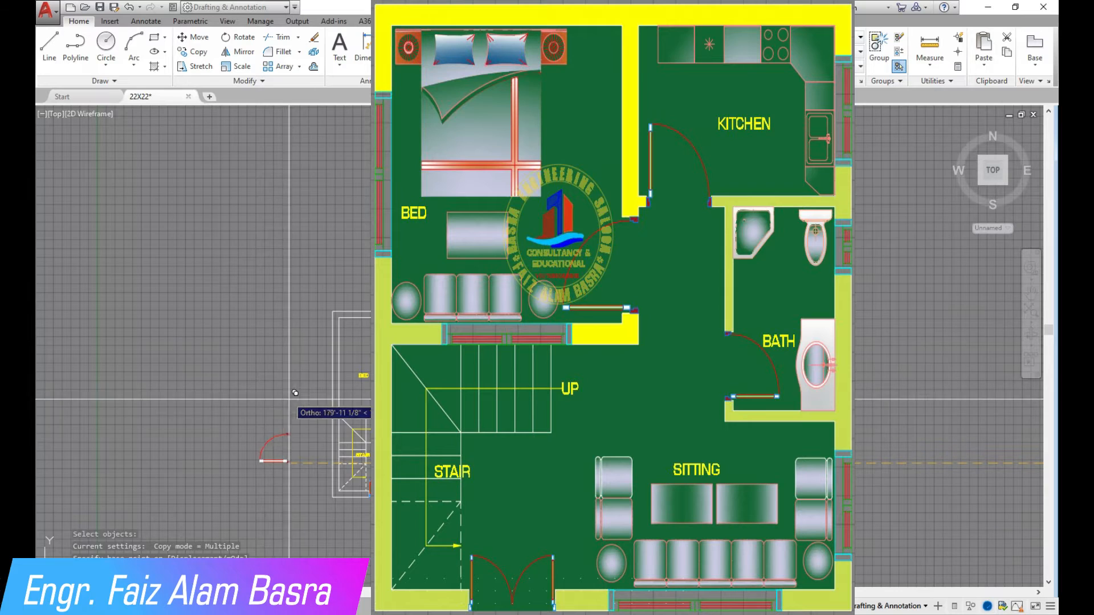
scroll(449, 383, "up", 2)
left_click(426, 422)
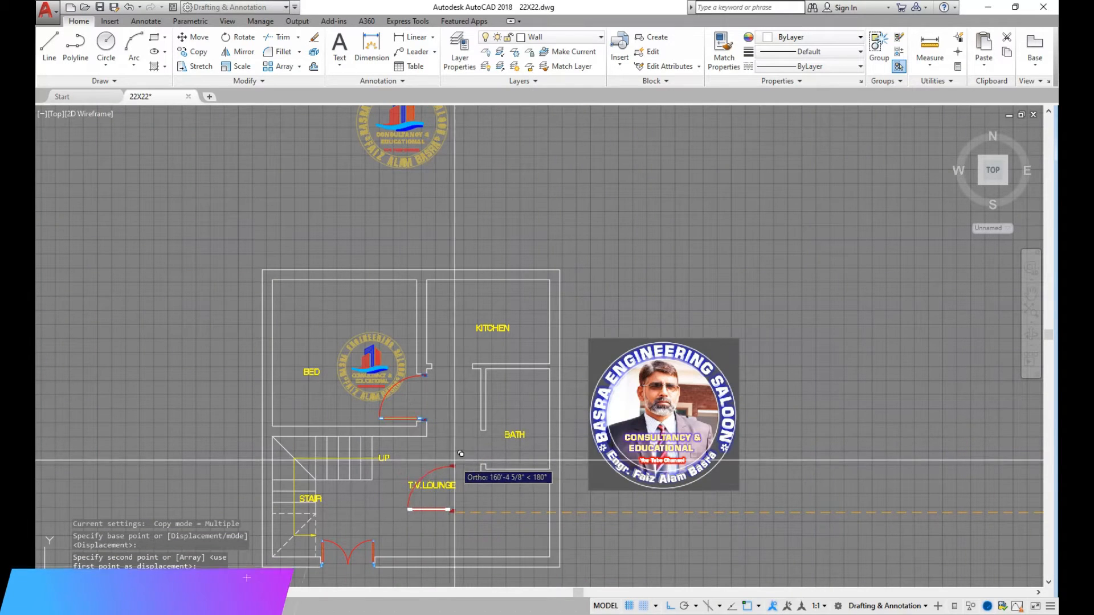
scroll(463, 456, "up", 4)
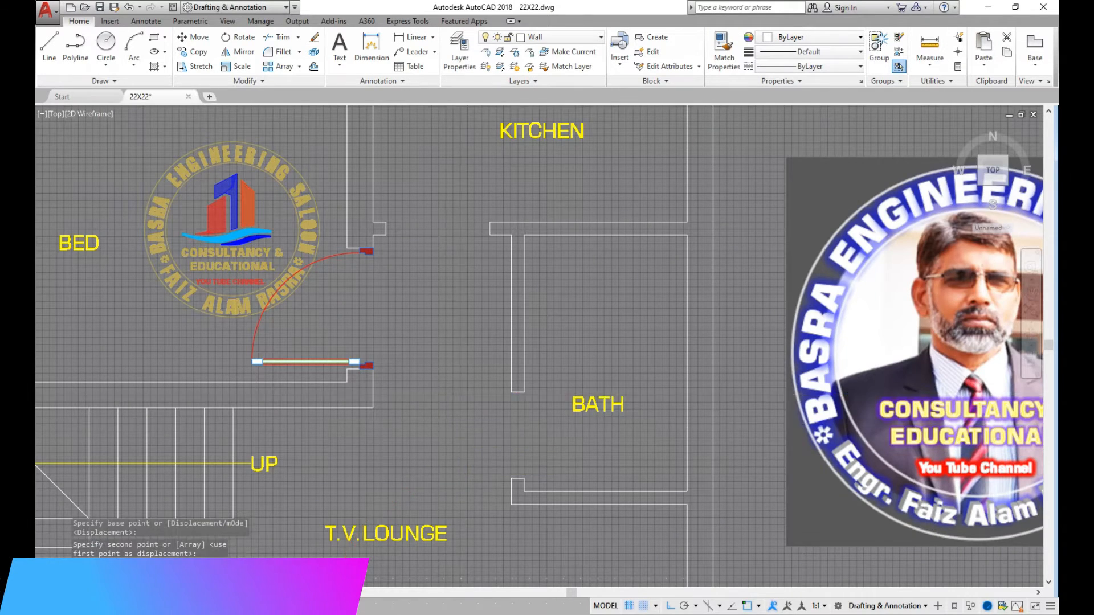
- Copy a matching single door block from the library into the kitchen doorway, swinging into the kitchen
scroll(406, 372, "down", 6)
left_click(199, 53)
scroll(124, 261, "down", 4)
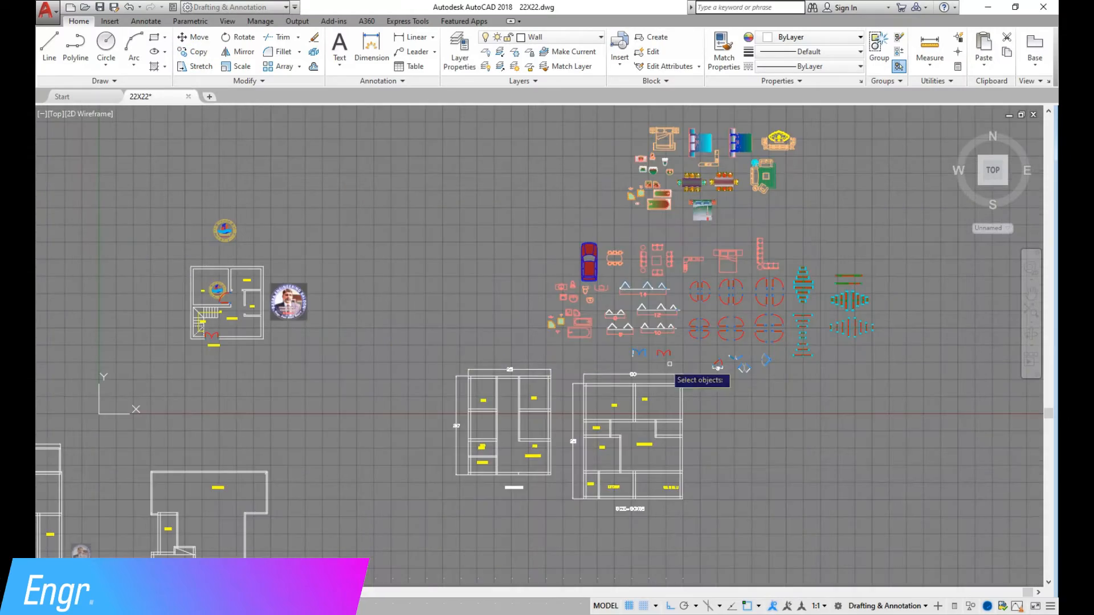
scroll(739, 316, "up", 6)
scroll(745, 288, "down", 3)
scroll(716, 205, "up", 5)
left_click(690, 192)
right_click(712, 261)
scroll(705, 262, "up", 5)
left_click(700, 250)
scroll(683, 288, "down", 6)
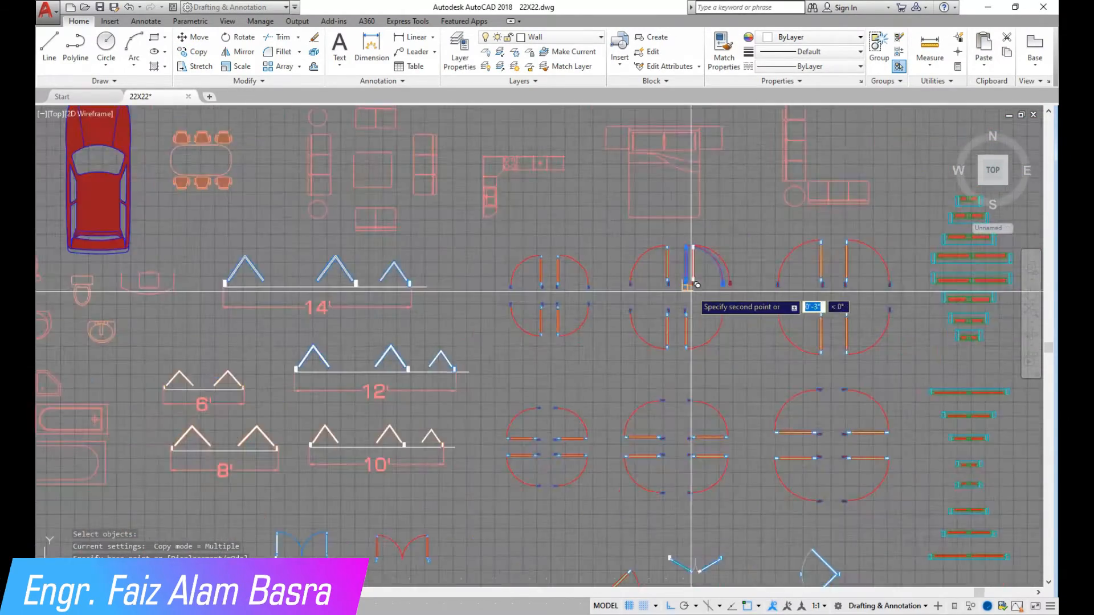
scroll(691, 291, "down", 4)
scroll(512, 300, "up", 10)
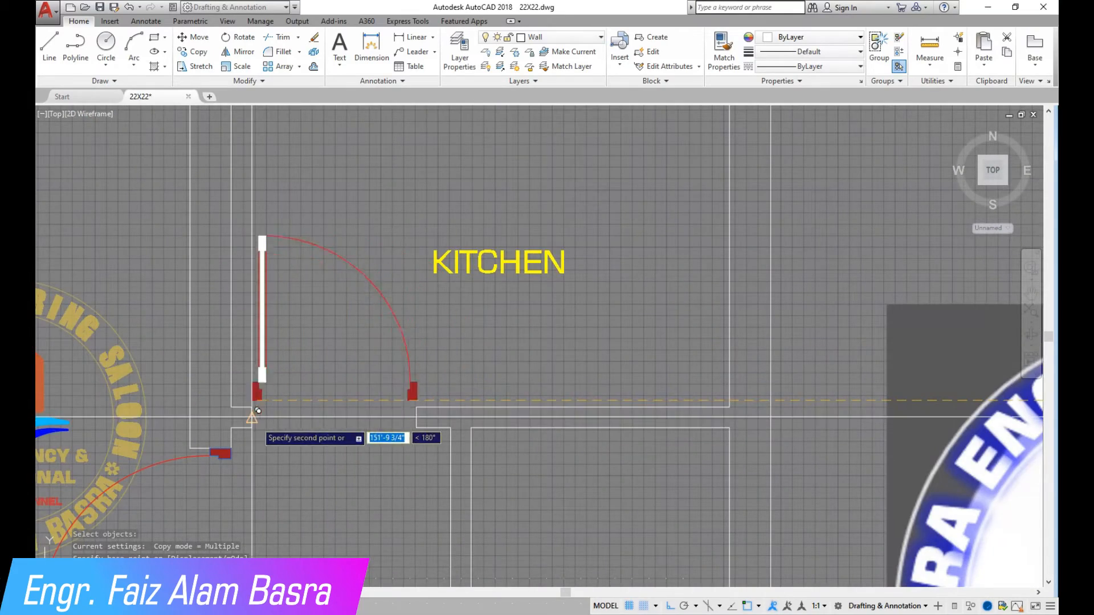
scroll(367, 312, "down", 6)
key("Escape")
- Copy a small single door block from the library into the bath doorway, swinging into the bath
scroll(334, 305, "down", 5)
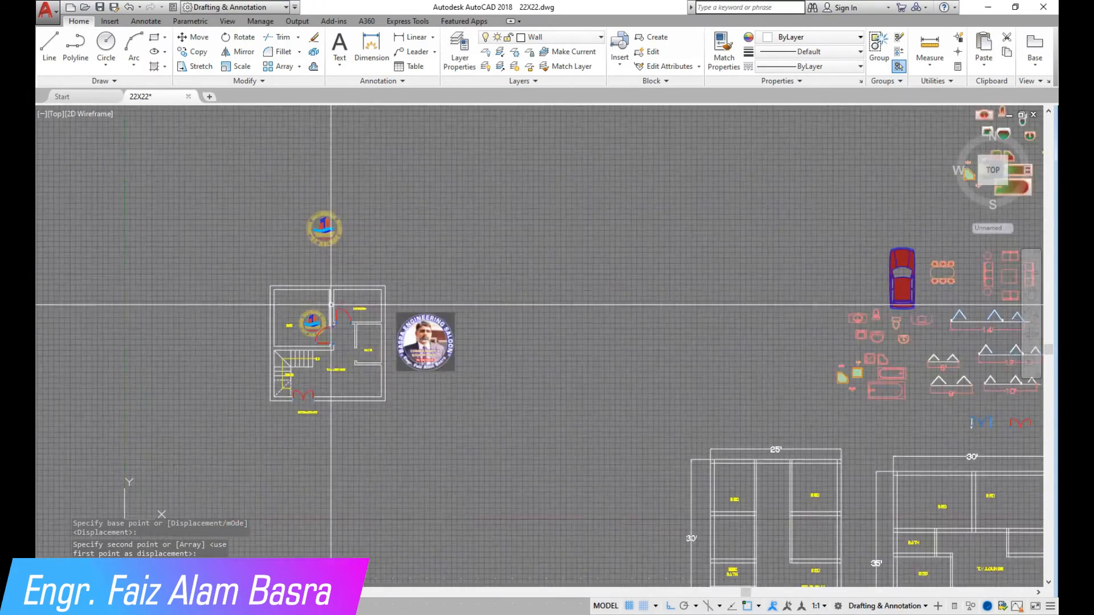
scroll(319, 364, "up", 5)
left_click(198, 52)
scroll(318, 307, "down", 5)
scroll(708, 336, "up", 8)
left_click(615, 316)
key("Return")
scroll(621, 321, "up", 5)
left_click(537, 285)
scroll(621, 308, "down", 11)
scroll(123, 296, "up", 10)
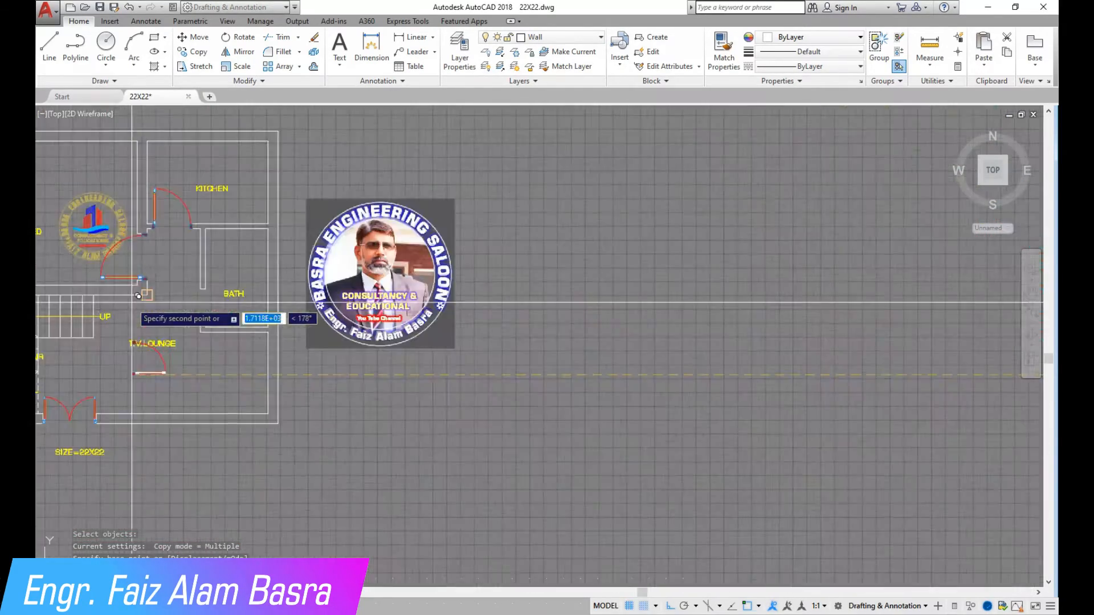
scroll(332, 364, "down", 8)
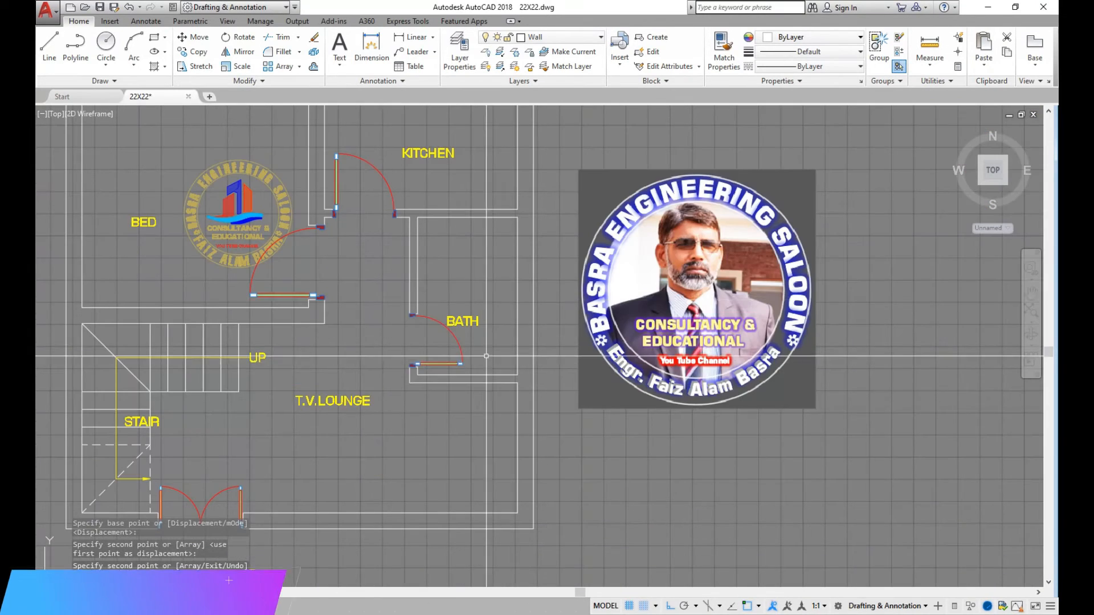
scroll(229, 126, "up", 4)
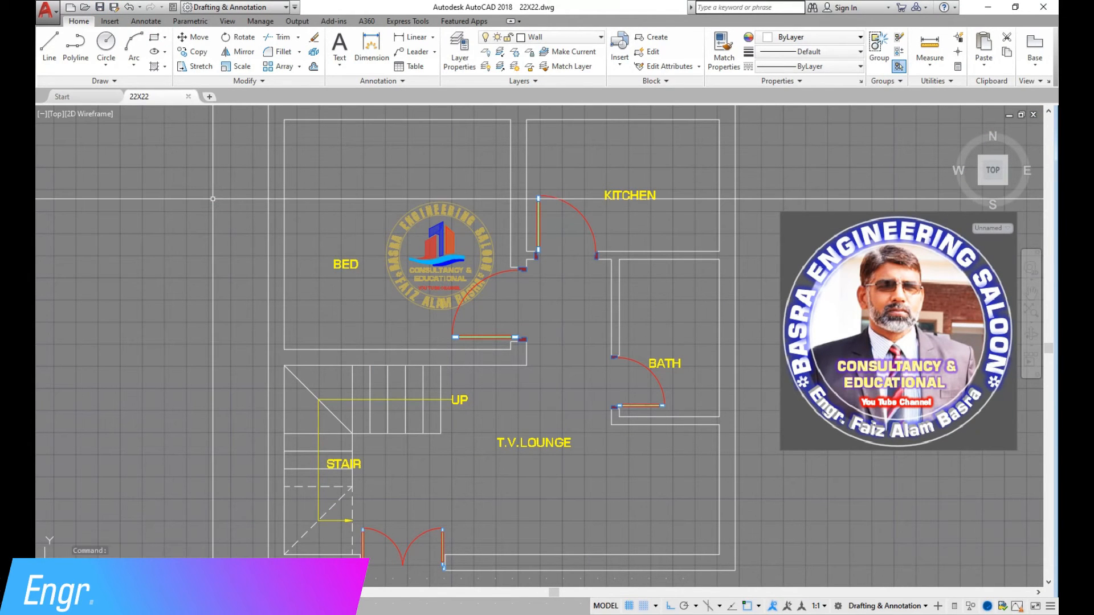
- Copy a horizontal two-panel window block from the library into the lower exterior wall of the T.V. lounge
scroll(220, 213, "down", 3)
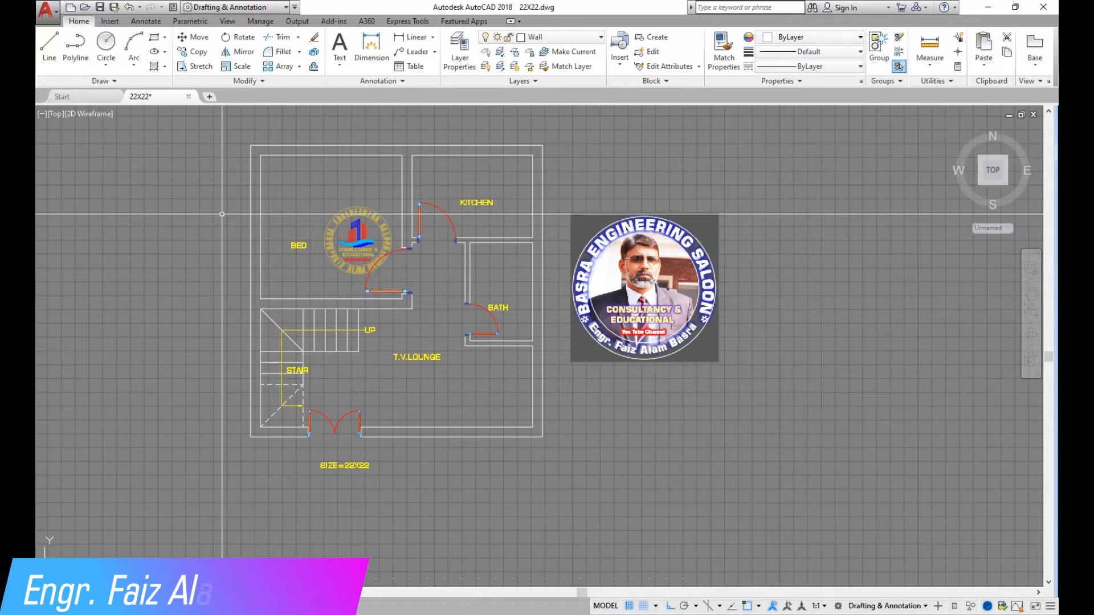
scroll(217, 283, "down", 2)
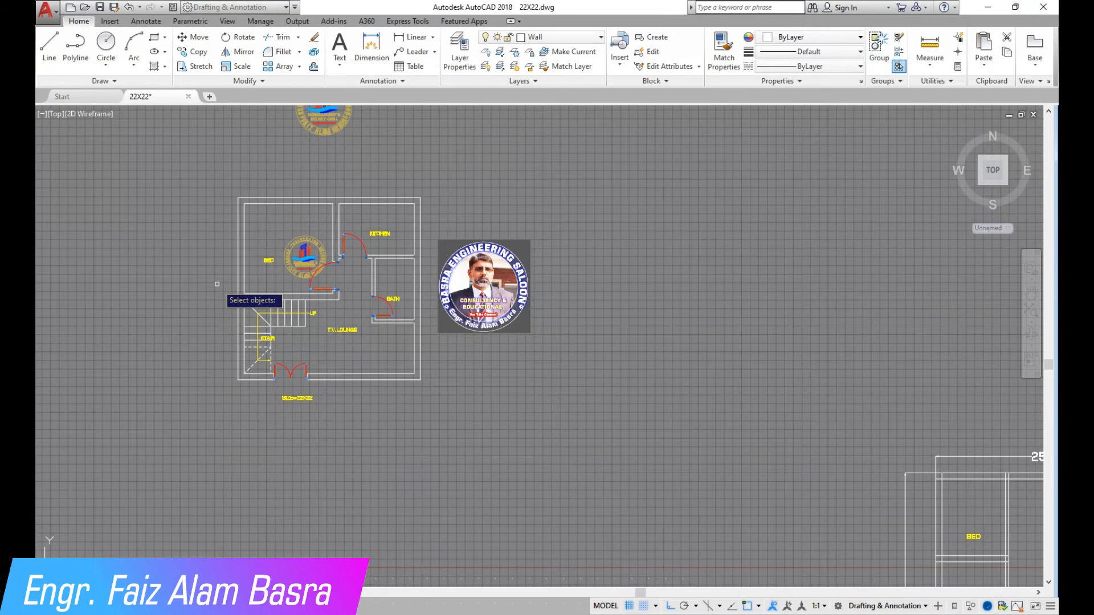
scroll(217, 284, "down", 3)
scroll(891, 285, "up", 7)
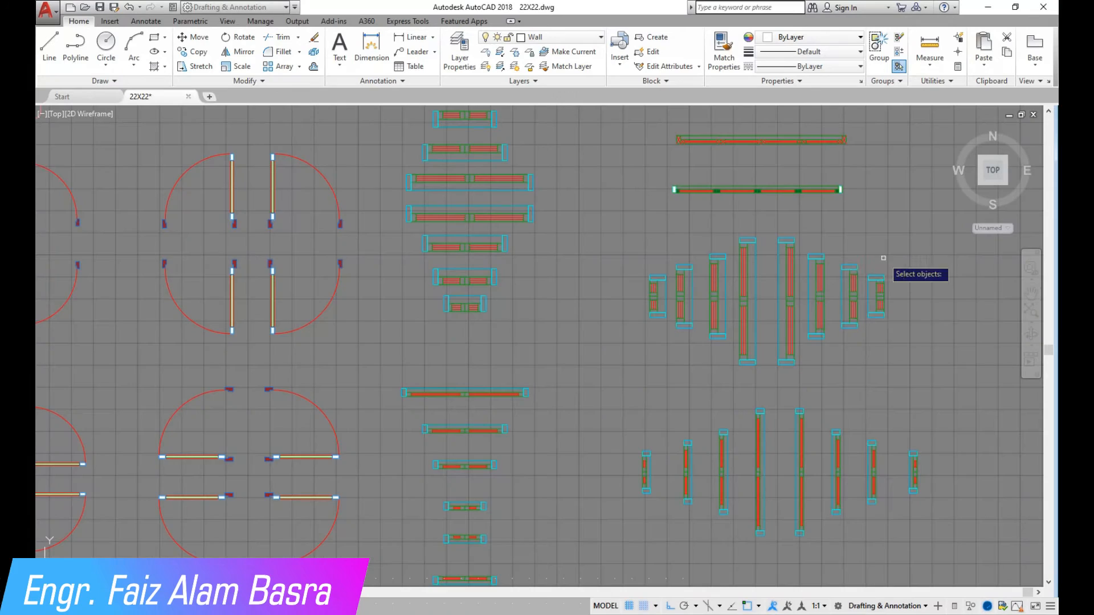
scroll(504, 231, "up", 2)
left_click(581, 221)
left_click(348, 178)
key("Return")
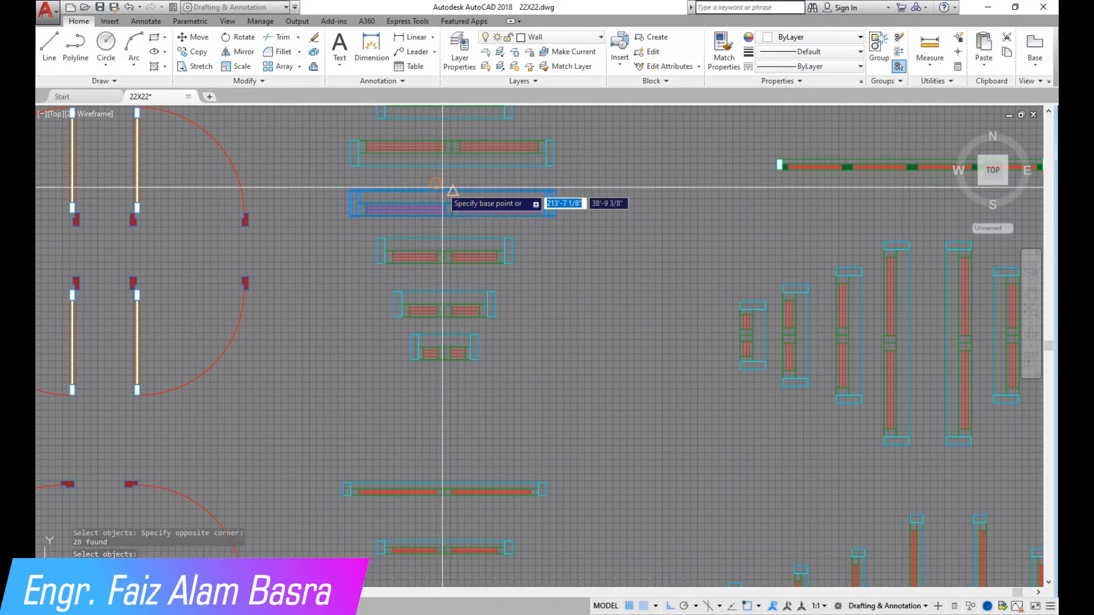
left_click(451, 192)
scroll(563, 220, "down", 4)
scroll(584, 216, "down", 6)
scroll(254, 247, "up", 8)
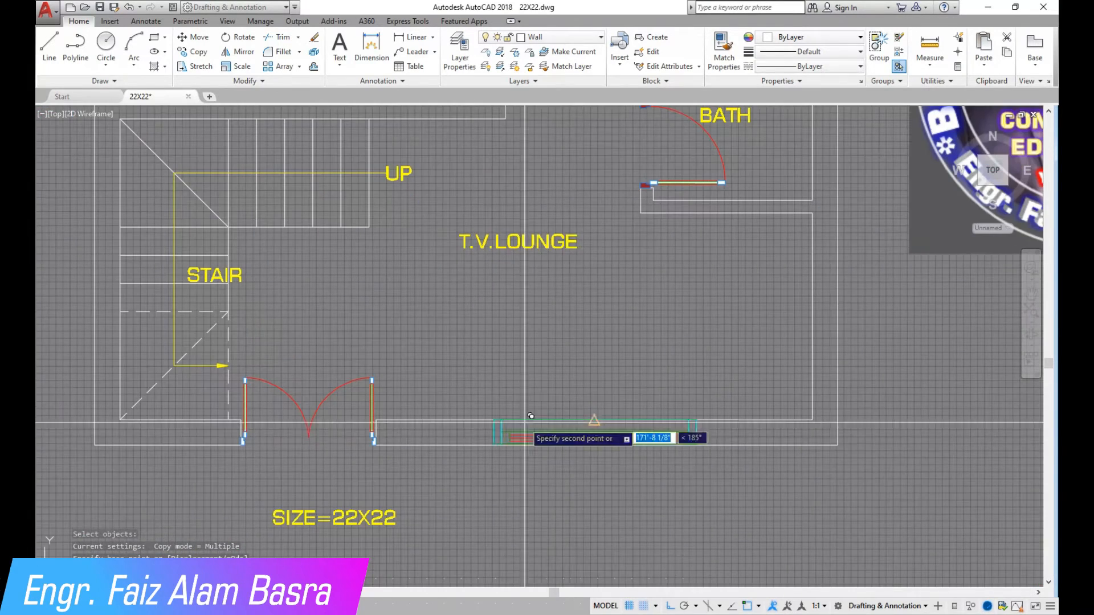
right_click(611, 428)
scroll(608, 473, "up", 2)
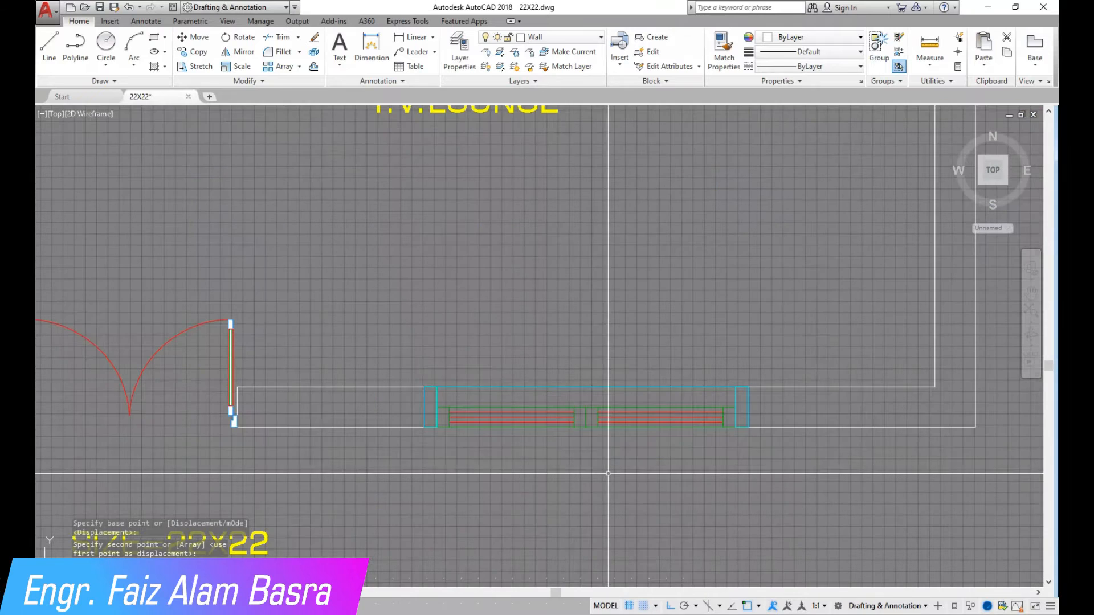
- Move the window block horizontally along the lower wall, closer to the main entrance door
left_click(422, 314)
left_click(788, 507)
key("Return")
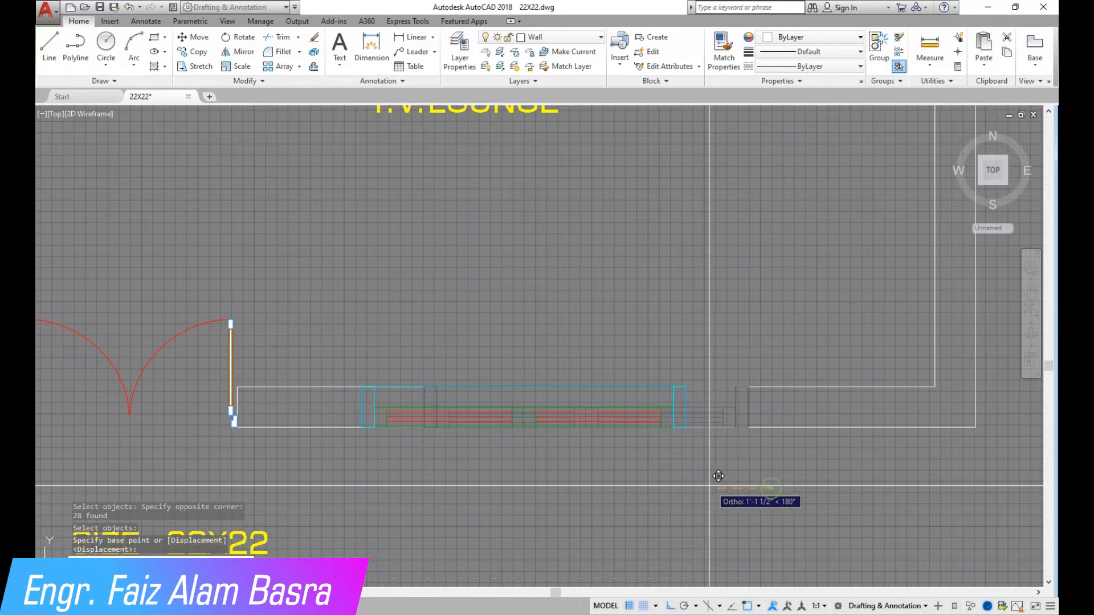
left_click(636, 490)
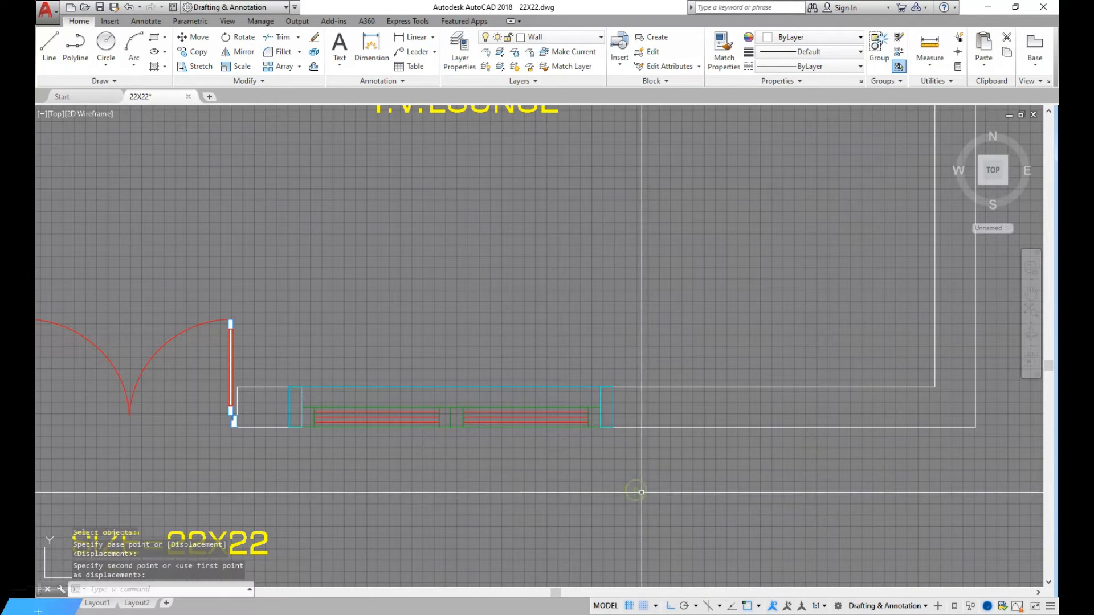
- Widen the lounge window block along the lower wall, keeping its end beside the entrance door in place
left_click(199, 51)
left_click(282, 345)
left_click(651, 471)
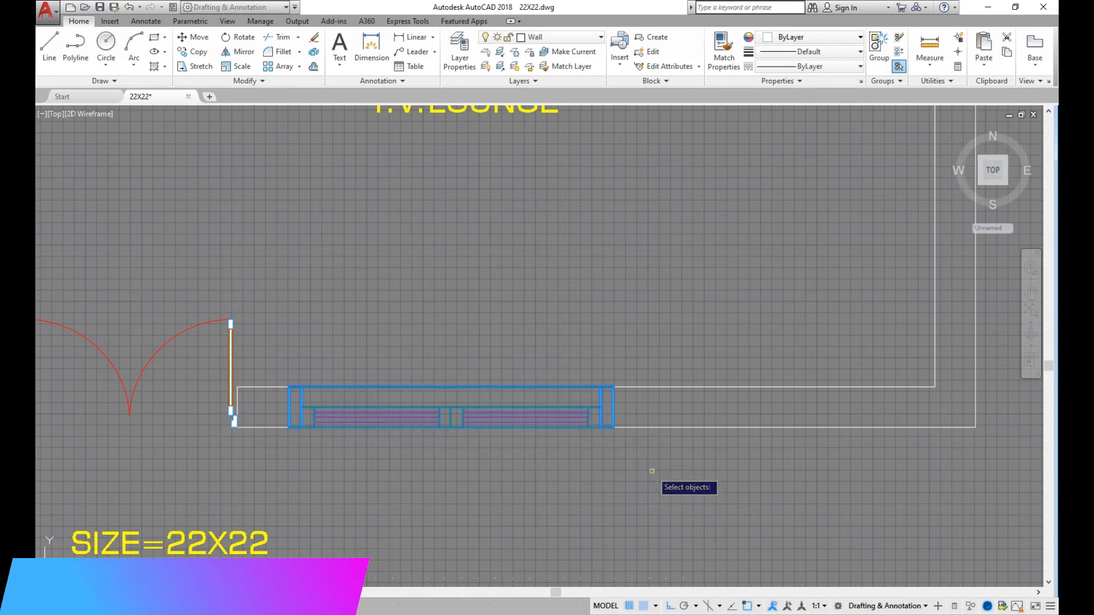
key("Return")
left_click(376, 275)
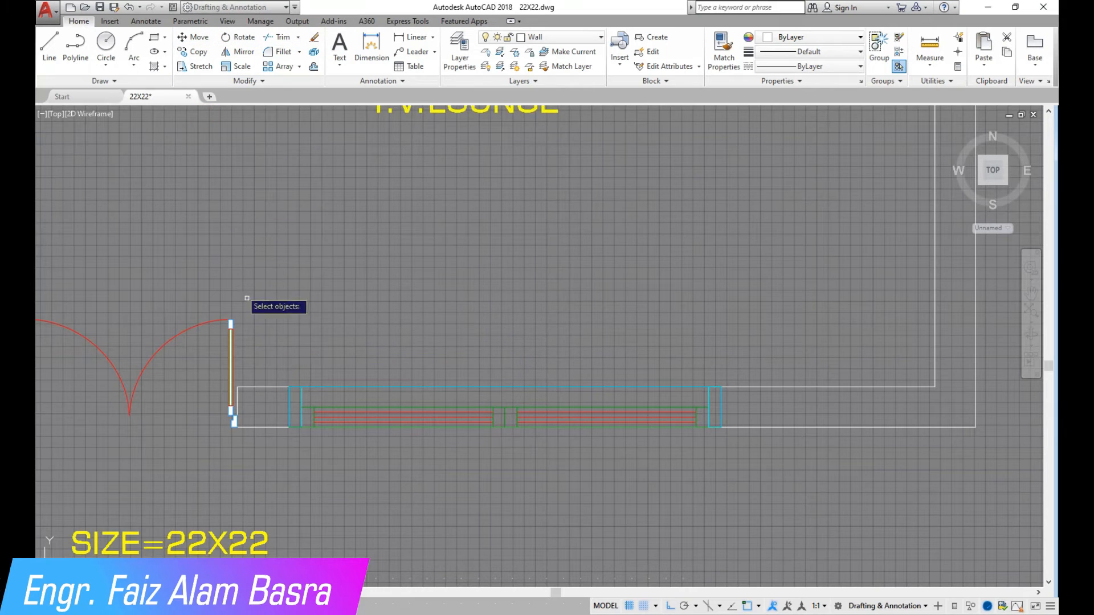
- Move the widened lounge window block horizontally along the lower exterior wall, farther from the main entrance door
left_click(264, 332)
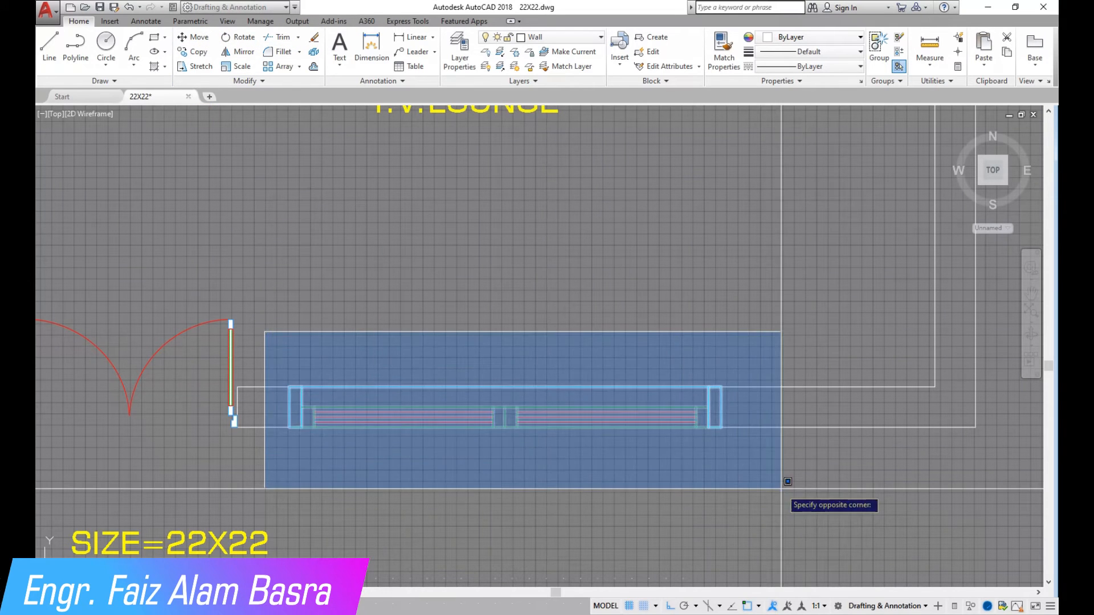
left_click(788, 481)
left_click(501, 387)
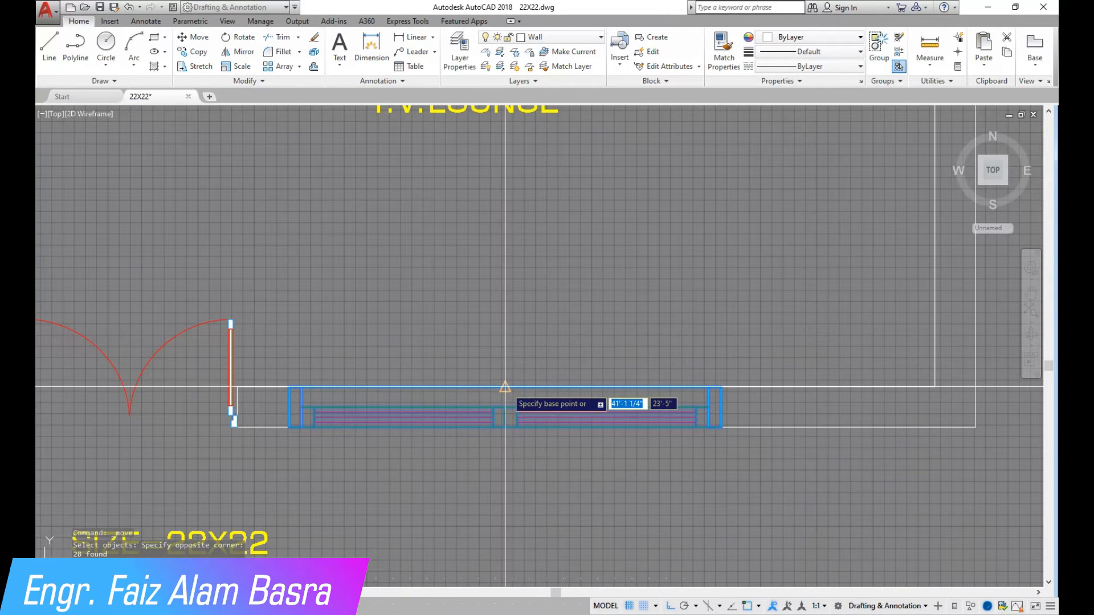
left_click(586, 387)
scroll(544, 439, "down", 3)
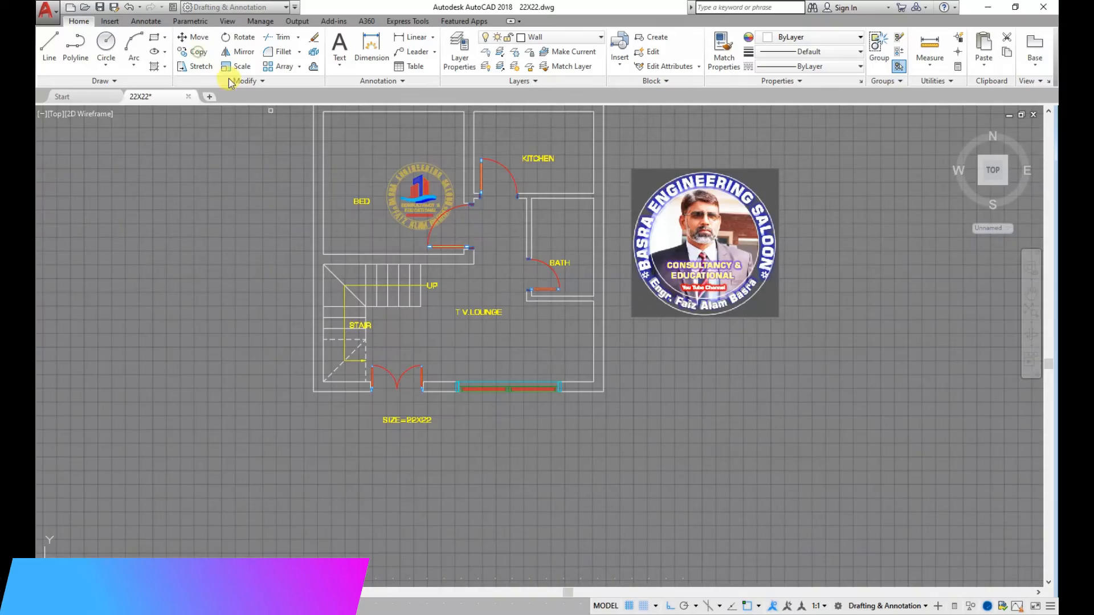
- Copy a horizontal two-panel window block from the library into the wall between the bedroom and the stair
scroll(325, 228, "down", 6)
scroll(905, 281, "up", 10)
left_click(926, 278)
left_click(683, 234)
key("Return")
left_click(794, 239)
scroll(797, 245, "down", 10)
scroll(410, 294, "up", 5)
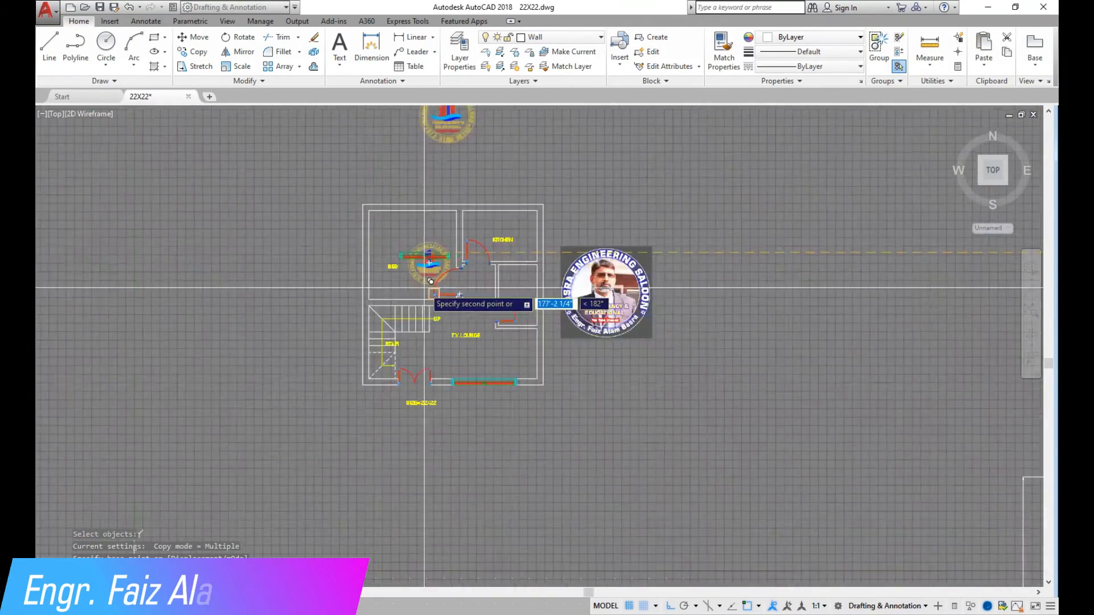
scroll(433, 288, "up", 6)
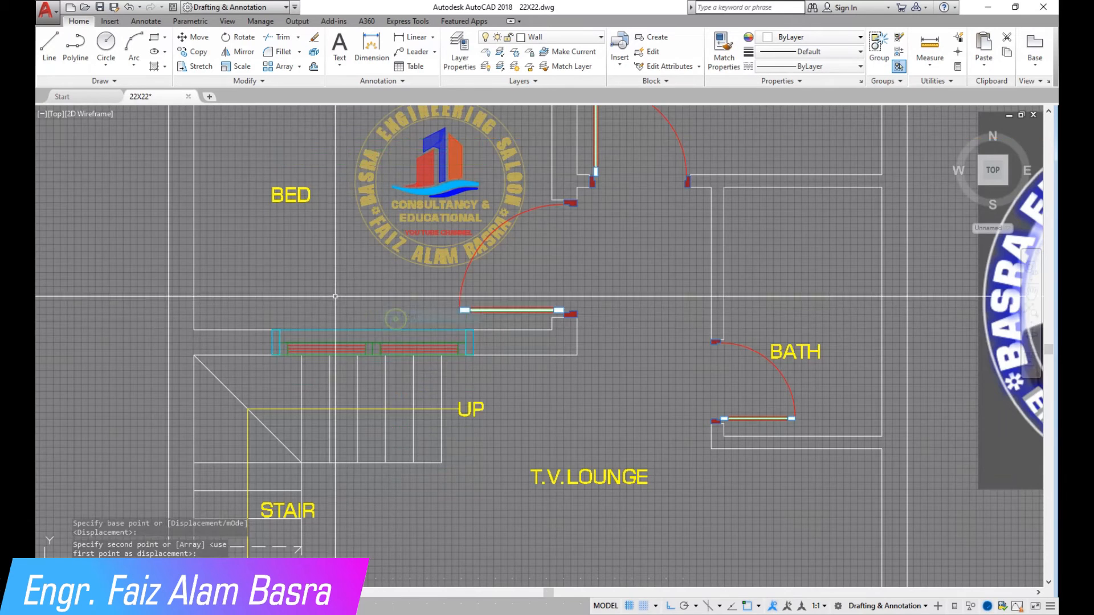
- Copy a vertical two-panel window block from the library into the left exterior wall of the bedroom
scroll(319, 296, "down", 6)
scroll(285, 288, "up", 3)
scroll(277, 284, "down", 2)
scroll(309, 304, "up", 2)
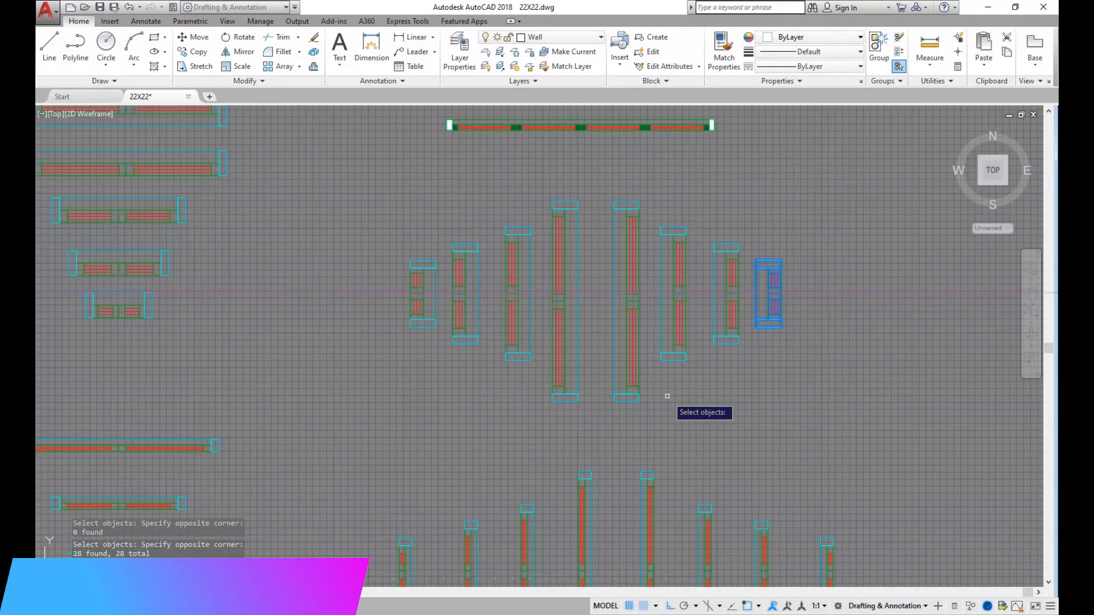
left_click(439, 163)
left_click(597, 417)
left_click(543, 196)
key("Return")
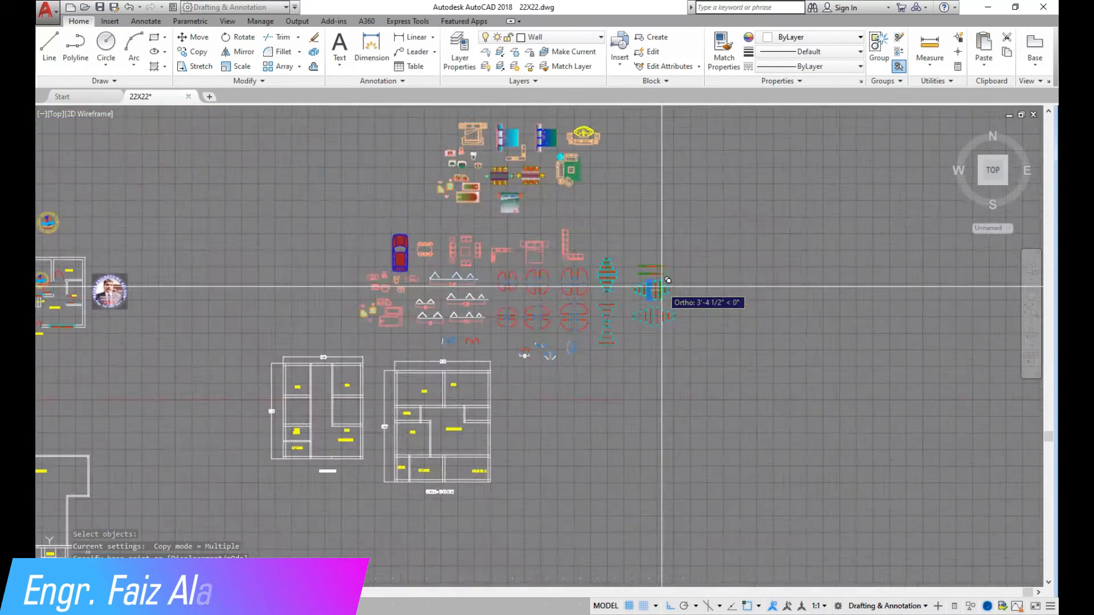
scroll(627, 282, "down", 3)
scroll(245, 268, "up", 8)
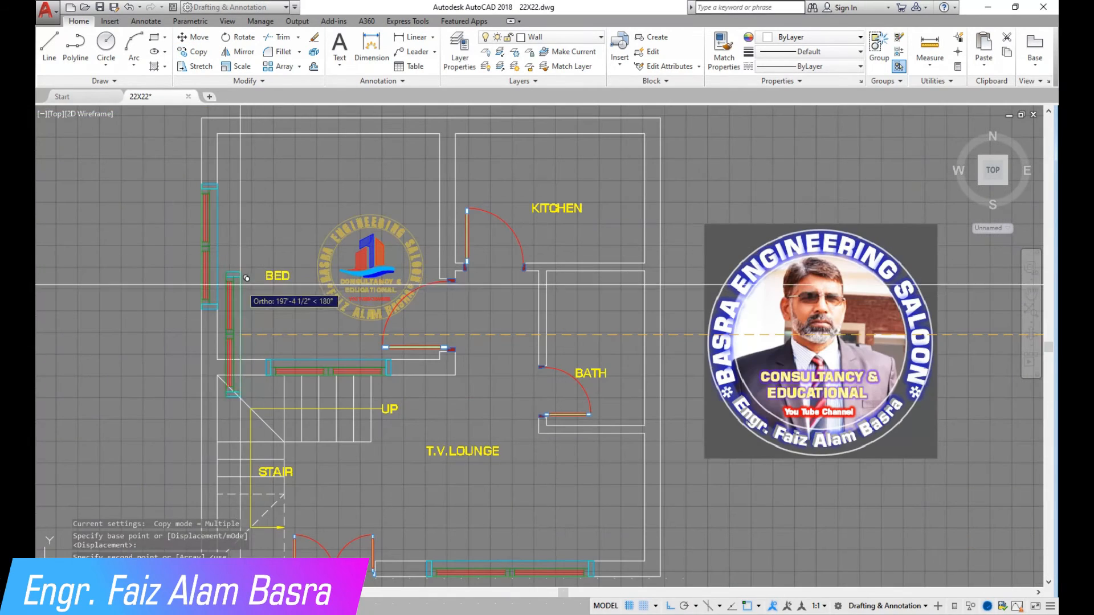
left_click(249, 279)
scroll(275, 236, "down", 4)
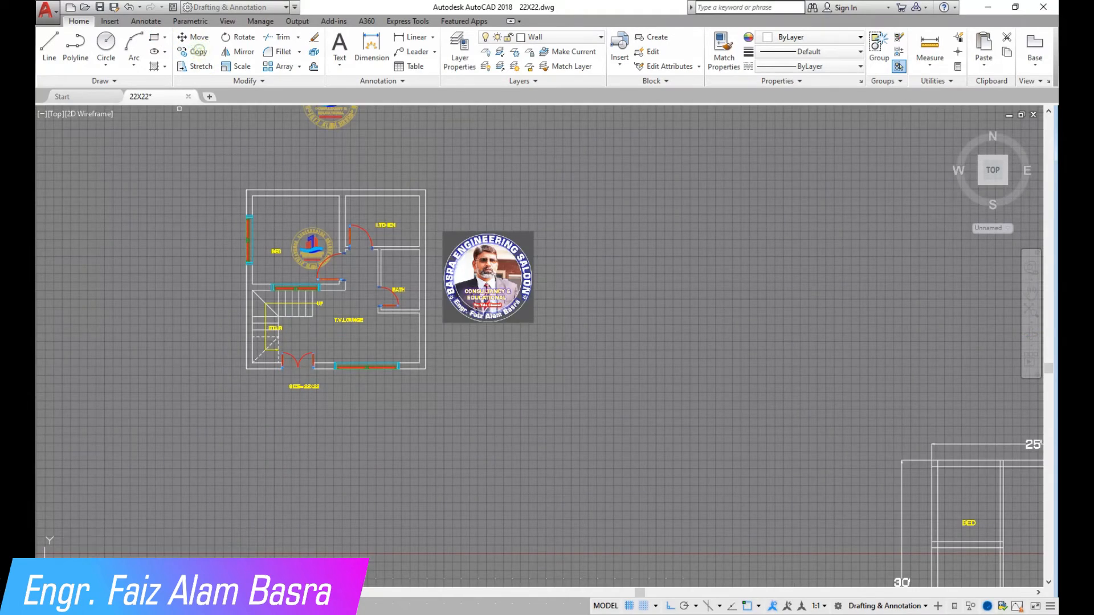
- Copy a shorter vertical two-panel window block from the library into the right exterior wall of the kitchen
scroll(168, 198, "down", 4)
scroll(834, 234, "up", 6)
scroll(802, 228, "down", 3)
scroll(875, 225, "up", 5)
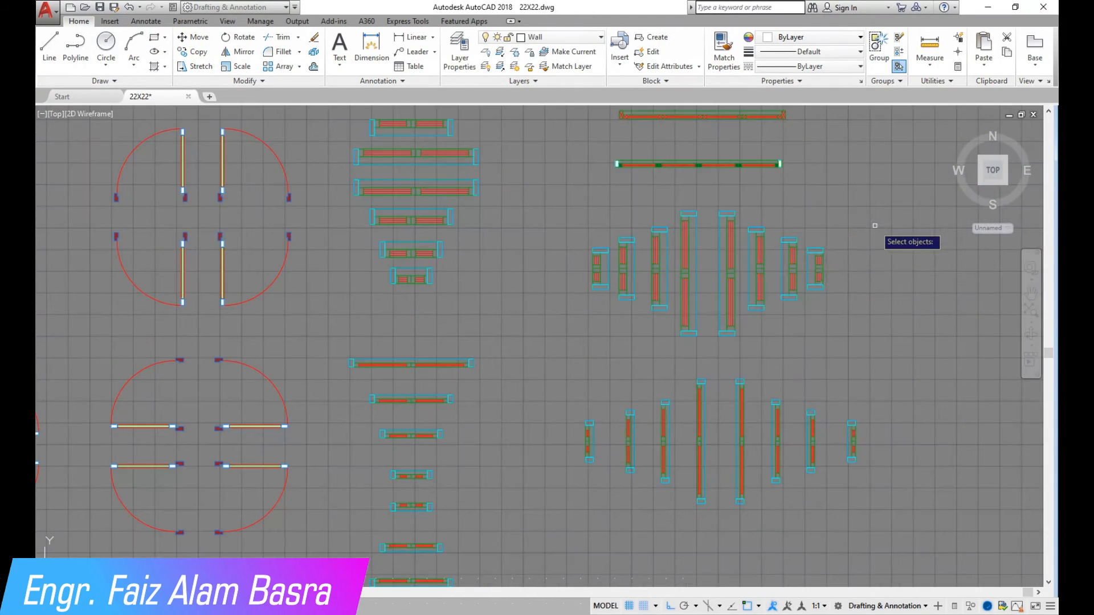
scroll(804, 272, "up", 2)
left_click(750, 359)
left_click(713, 205)
scroll(740, 281, "down", 5)
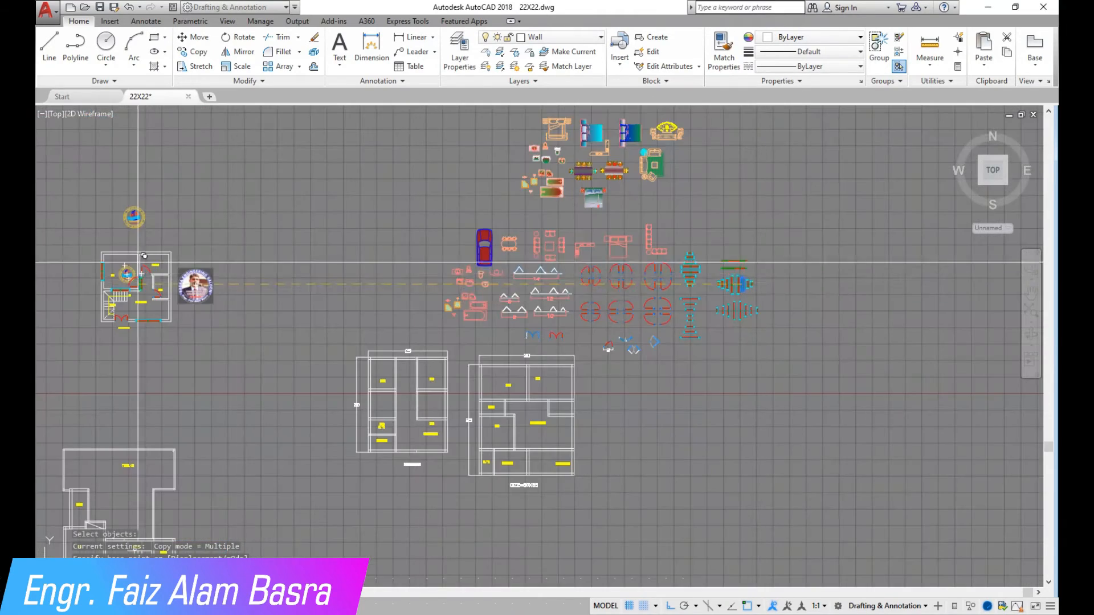
scroll(337, 285, "up", 8)
left_click(369, 291)
scroll(419, 231, "down", 2)
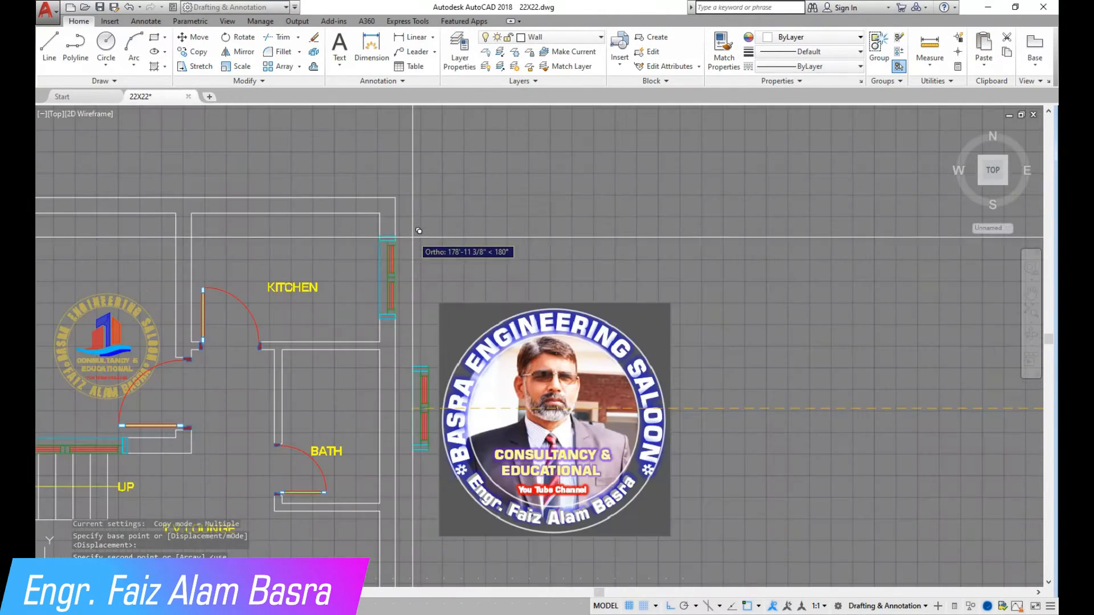
- Copy the smallest vertical window block from the library into the right exterior wall of the bath
scroll(388, 202, "down", 4)
left_click(199, 51)
scroll(196, 146, "down", 4)
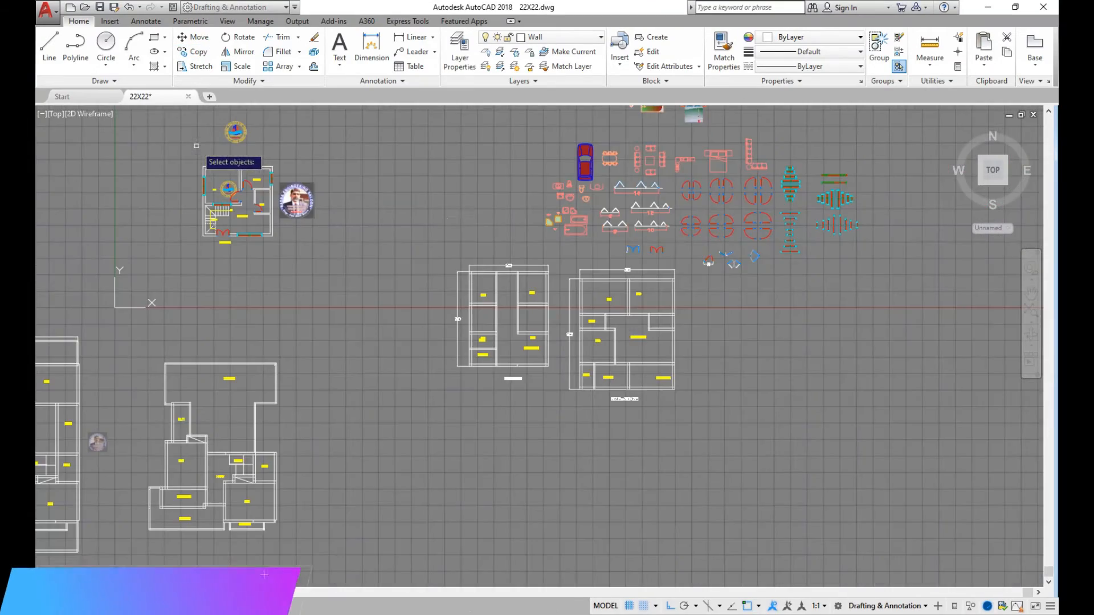
scroll(869, 213, "up", 8)
left_click(830, 313)
left_click(766, 143)
key("Return")
left_click(770, 223)
scroll(794, 214, "down", 10)
scroll(469, 313, "down", 2)
scroll(62, 250, "up", 6)
key("Escape")
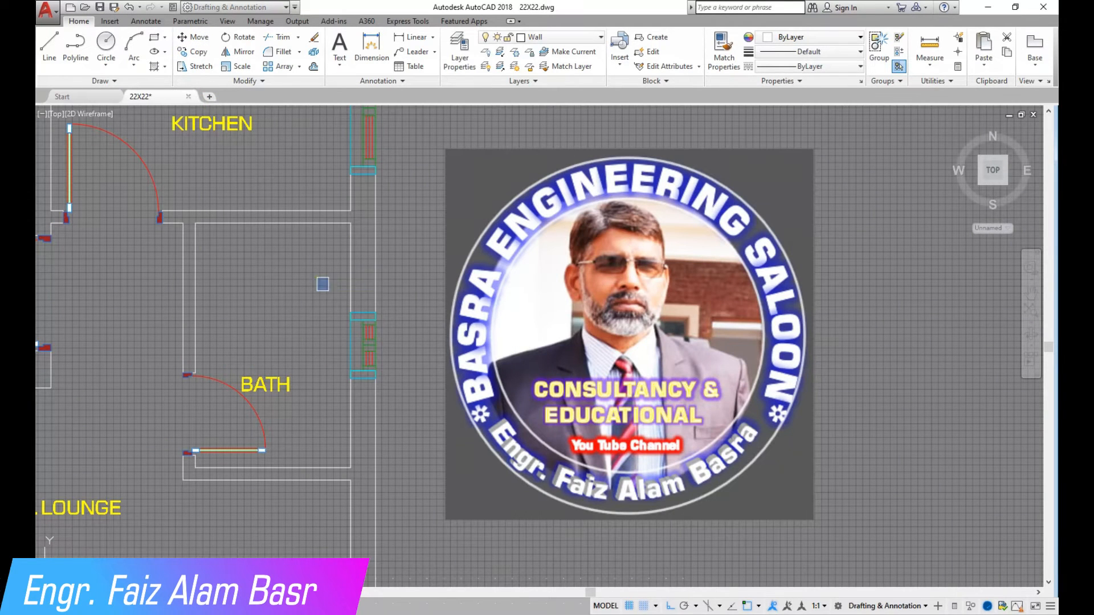
- Move the bath window block up along the exterior wall, close to the bath's upper wall
left_click(396, 404)
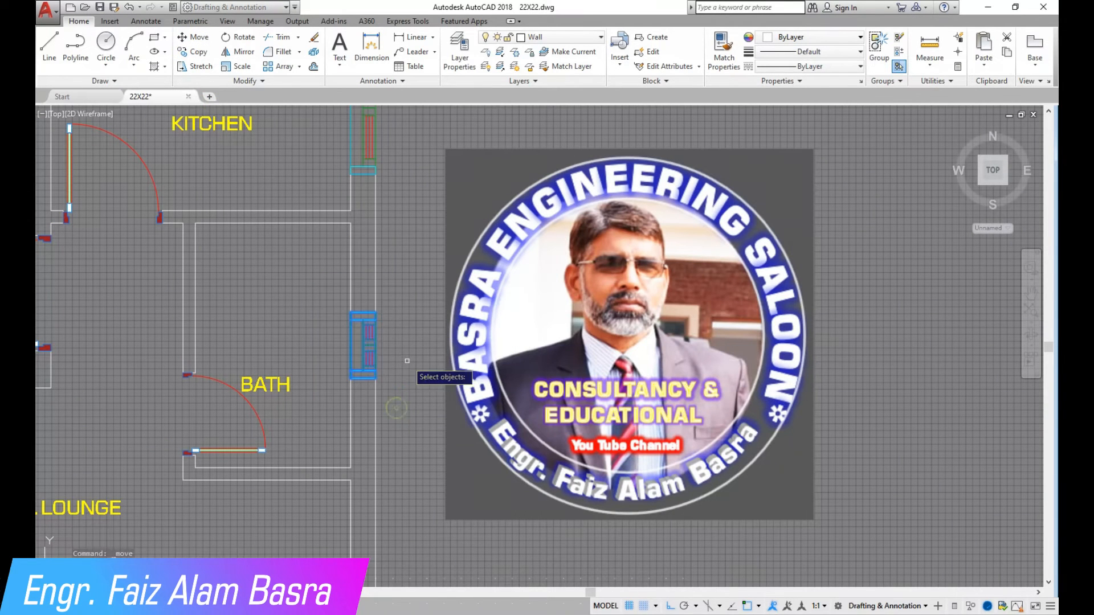
key("Return")
left_click(408, 361)
scroll(415, 280, "down", 7)
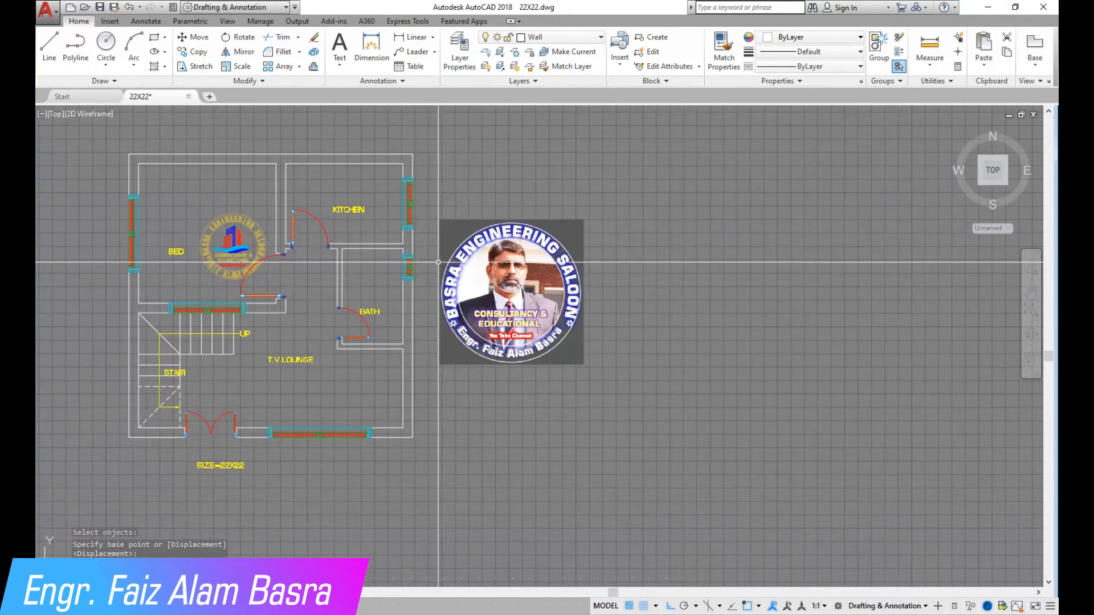
- Copy the longest vertical window block from the library into the right exterior wall of the T.V. lounge
scroll(396, 426, "up", 5)
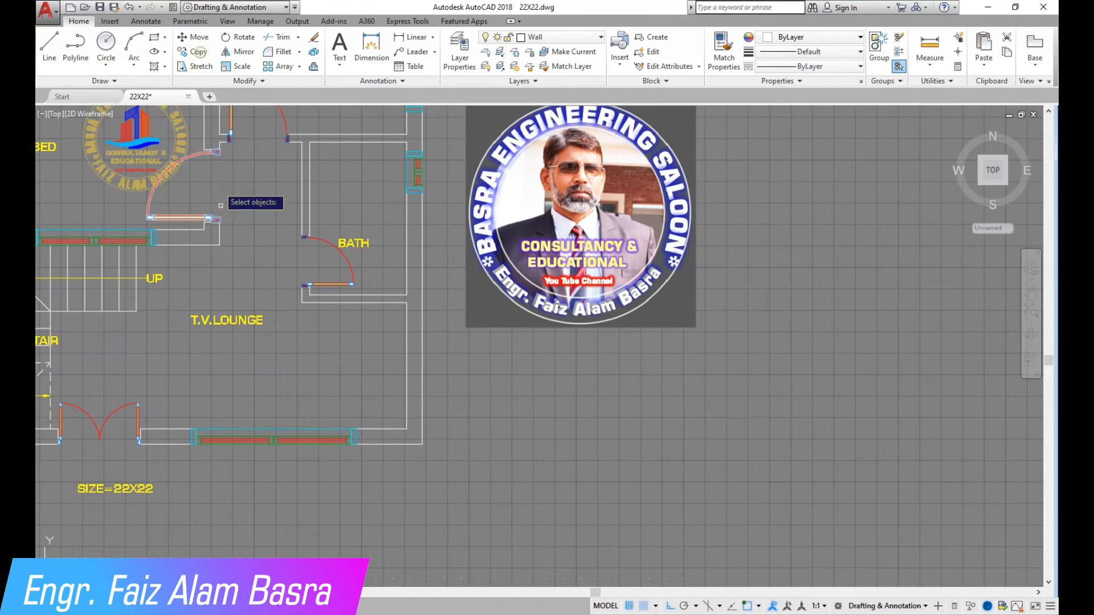
scroll(353, 299, "down", 6)
scroll(815, 274, "up", 6)
left_click(704, 222)
left_click(740, 435)
key("Return")
left_click(705, 336)
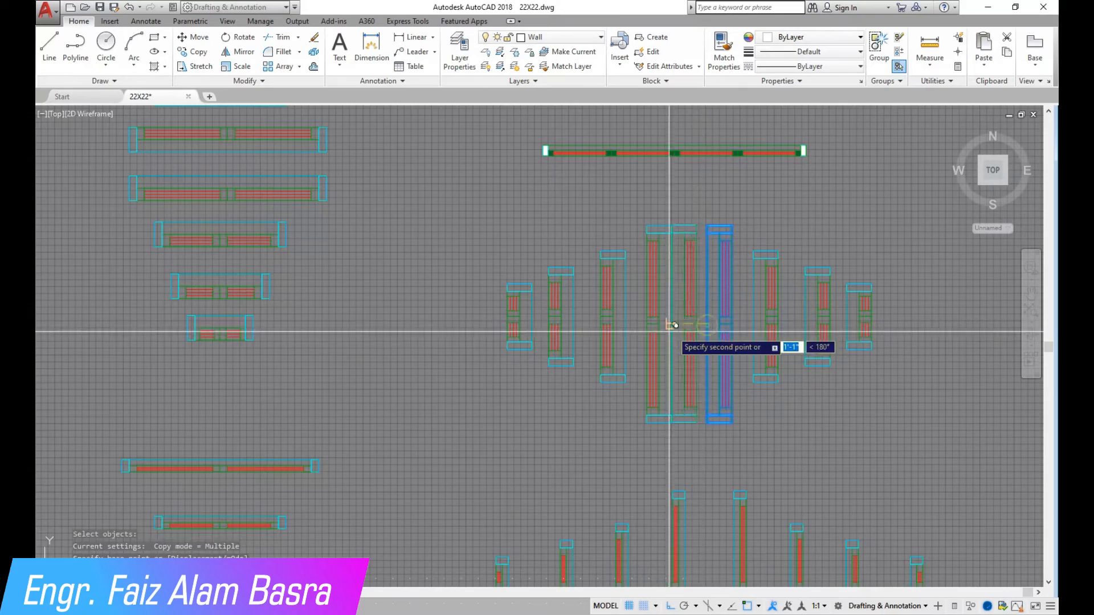
scroll(672, 324, "down", 6)
scroll(297, 333, "up", 7)
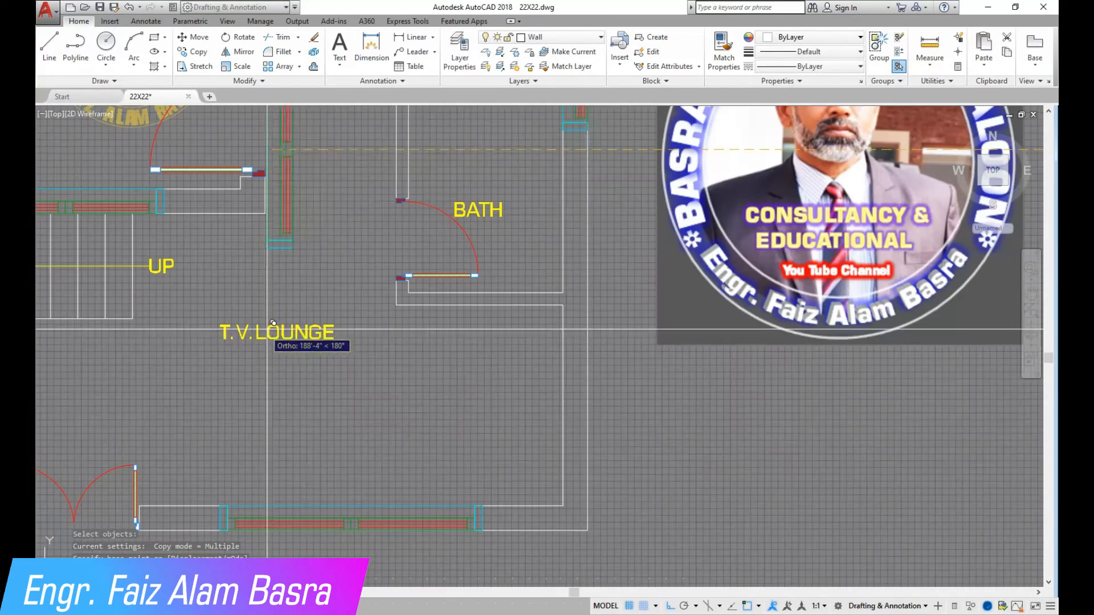
left_click(570, 407)
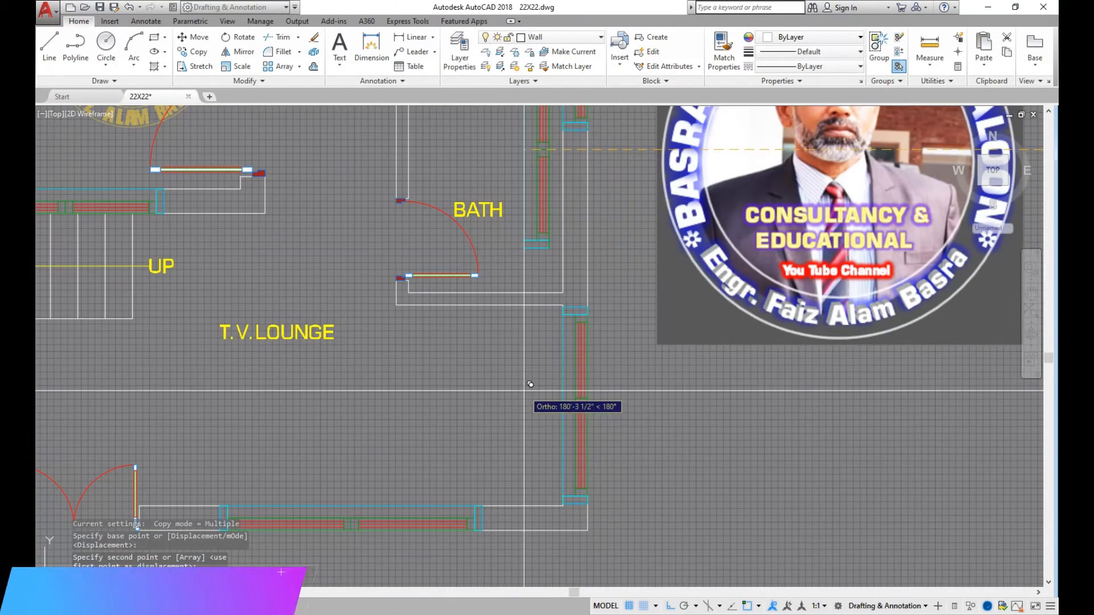
scroll(526, 322, "up", 6)
scroll(526, 322, "down", 6)
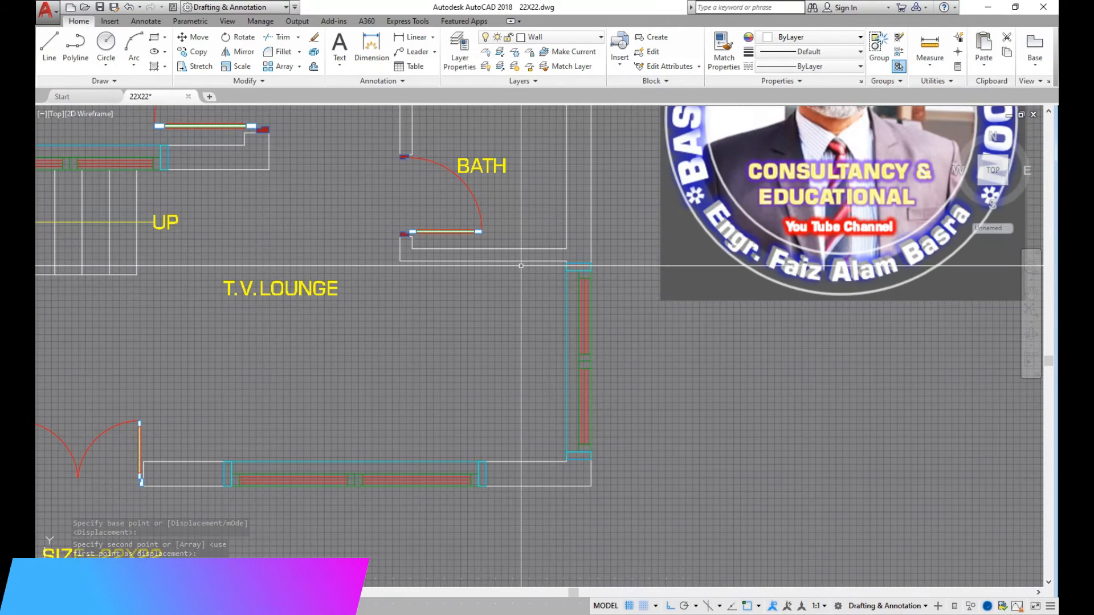
- Erase the long vertical window block from the right exterior wall of the T.V. lounge
scroll(553, 274, "up", 2)
scroll(572, 274, "up", 2)
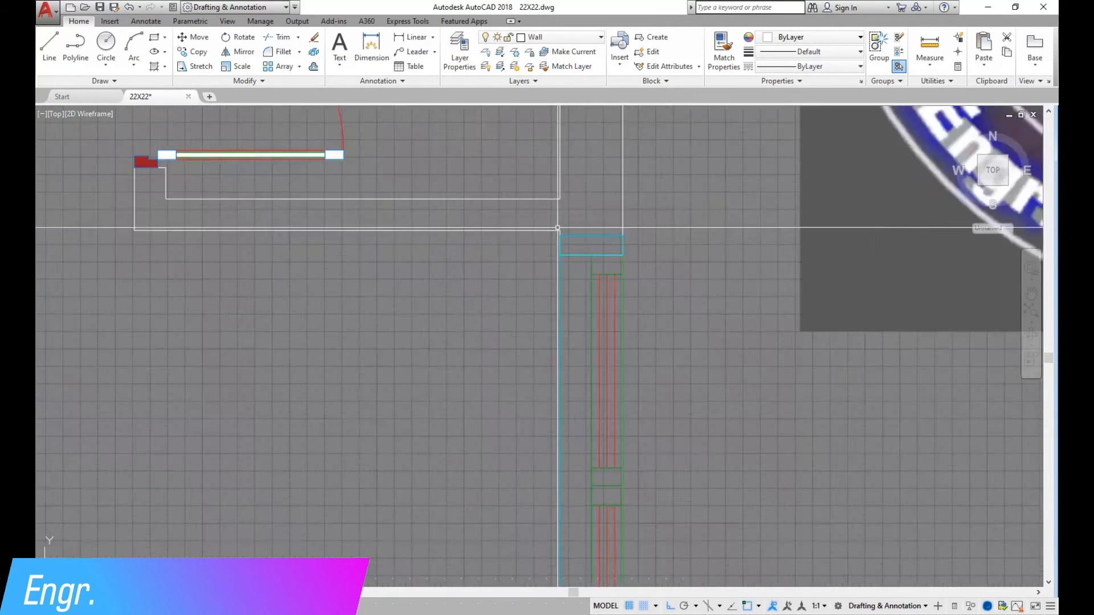
scroll(562, 232, "down", 5)
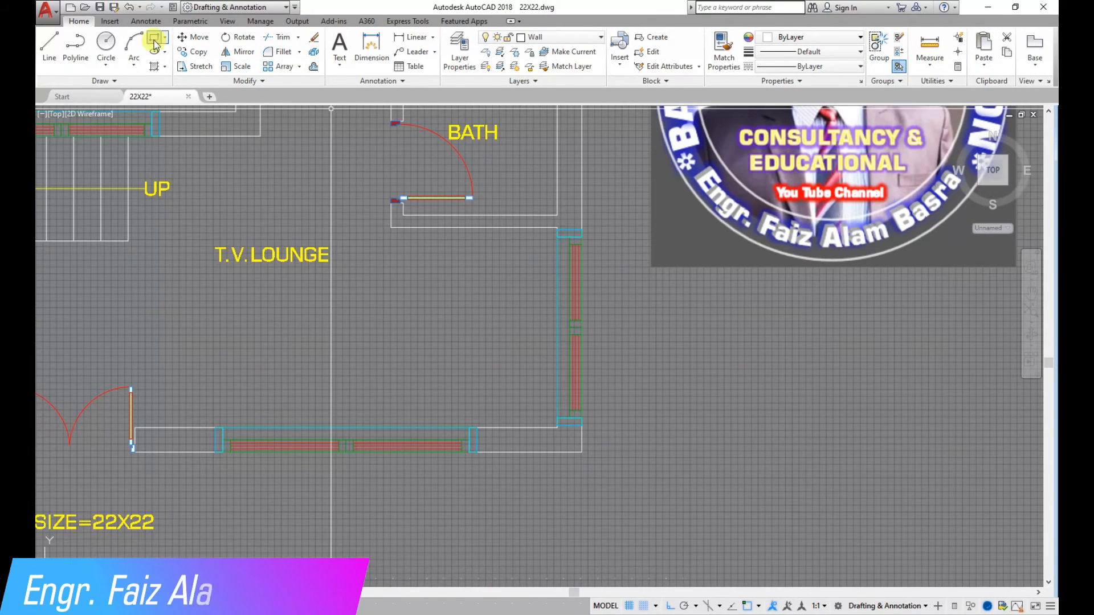
scroll(542, 236, "up", 2)
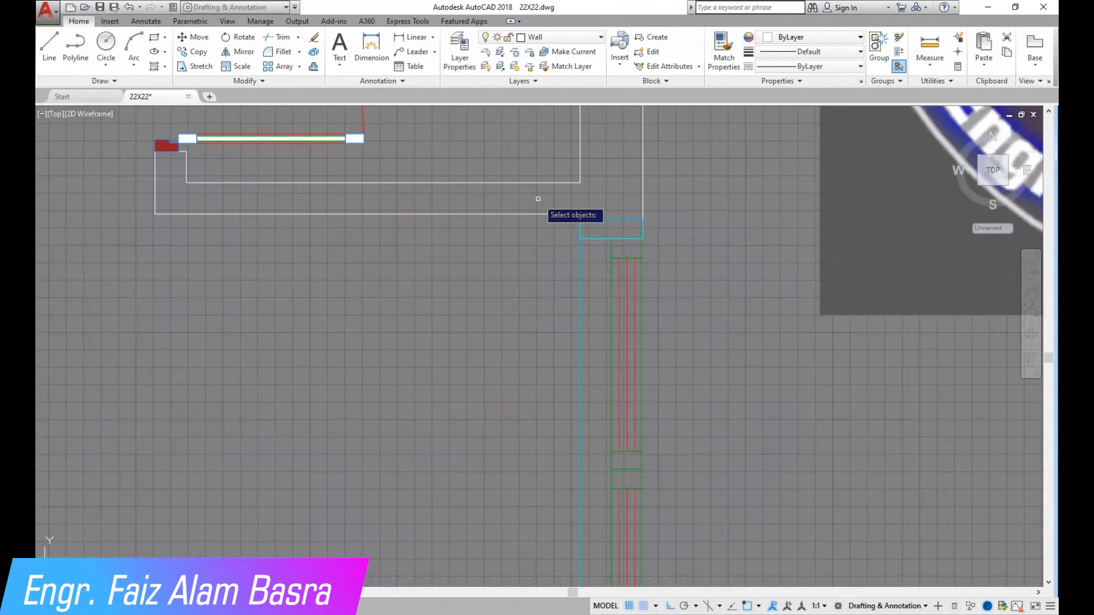
left_click(540, 201)
scroll(619, 354, "down", 2)
left_click(668, 517)
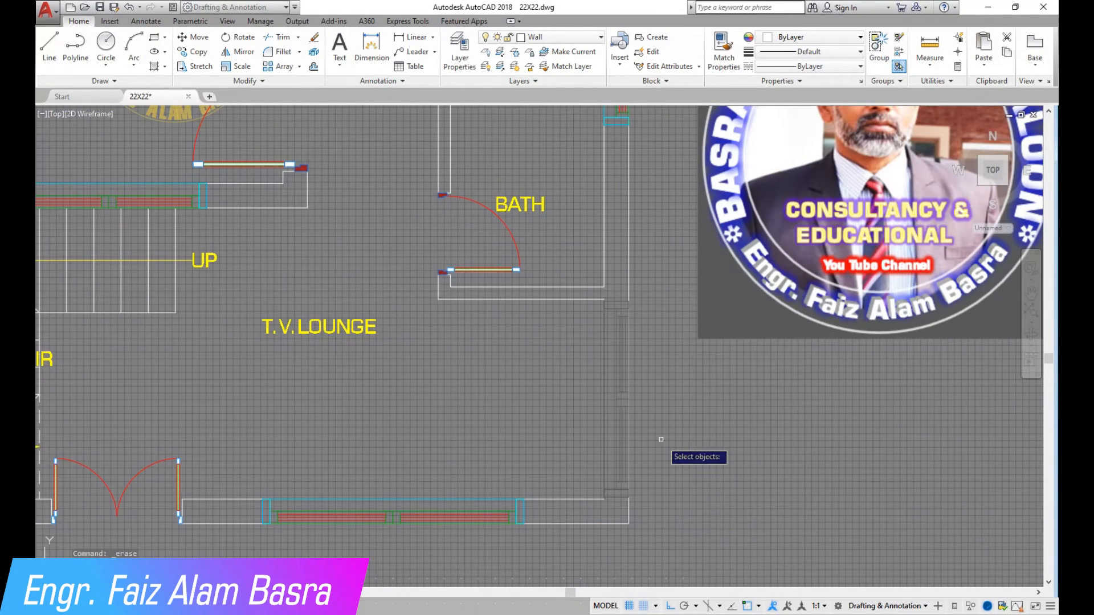
scroll(608, 299, "up", 4)
scroll(608, 319, "down", 2)
left_click(623, 319)
scroll(692, 366, "down", 4)
scroll(687, 365, "up", 3)
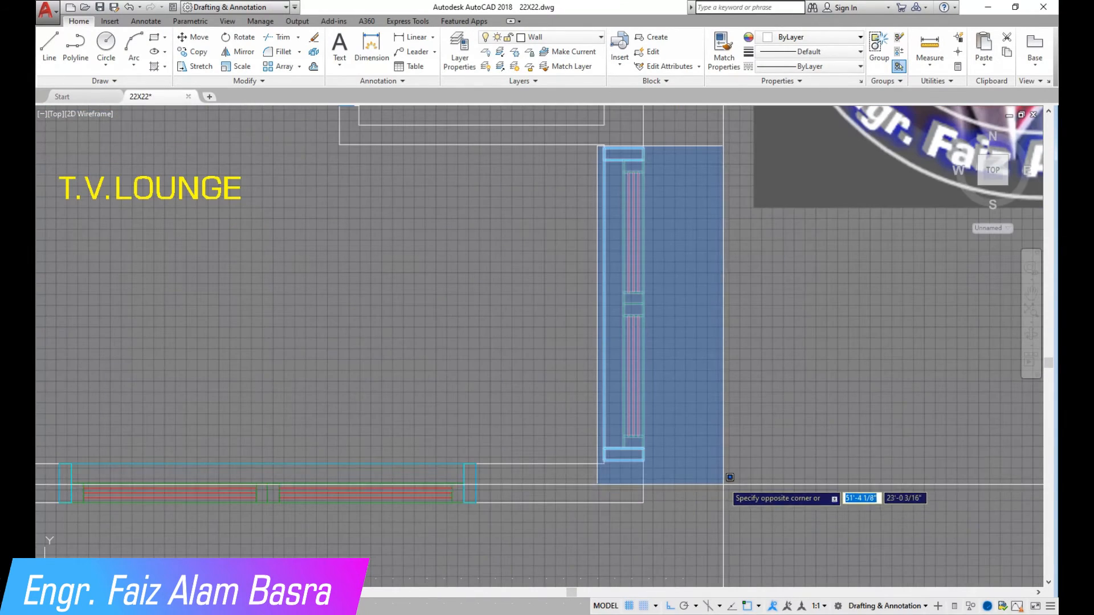
left_click(720, 476)
key("Delete")
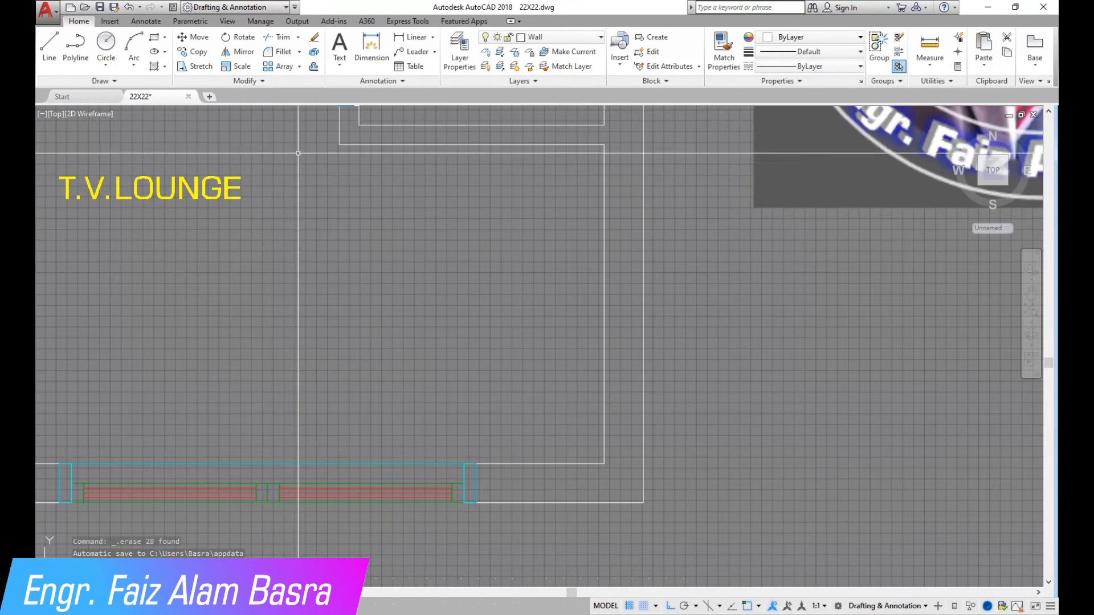
- Copy the kitchen's vertical window block down the same exterior wall to the T.V. lounge
left_click(200, 64)
scroll(393, 216, "down", 5)
scroll(387, 228, "up", 5)
key("Return")
left_click(390, 219)
scroll(386, 218, "down", 5)
scroll(394, 380, "up", 5)
left_click(374, 411)
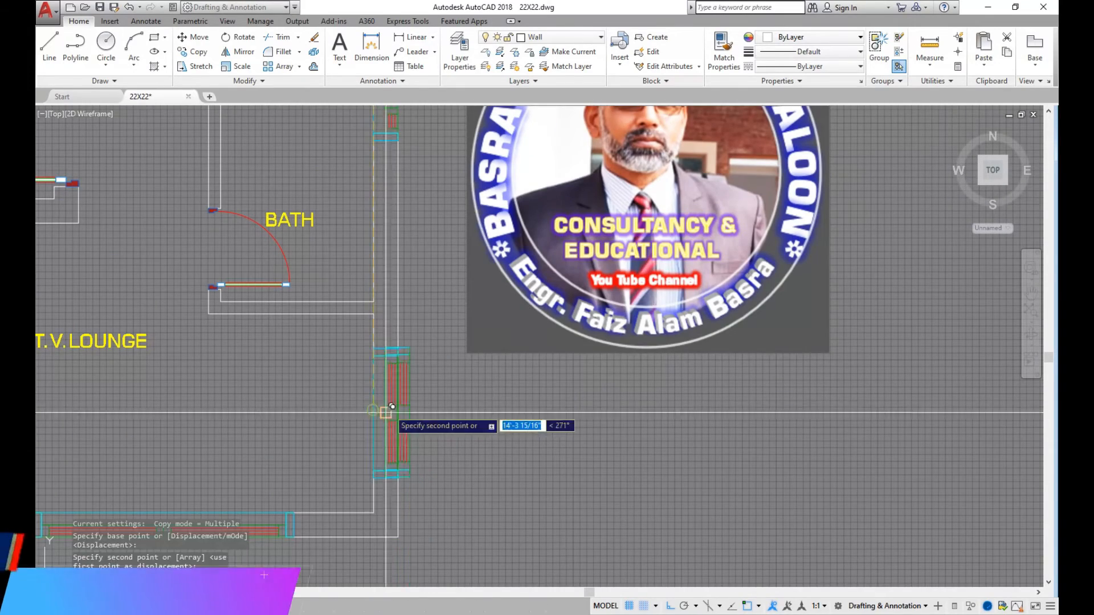
key("Escape")
scroll(506, 441, "down", 2)
scroll(315, 442, "up", 2)
scroll(517, 422, "down", 2)
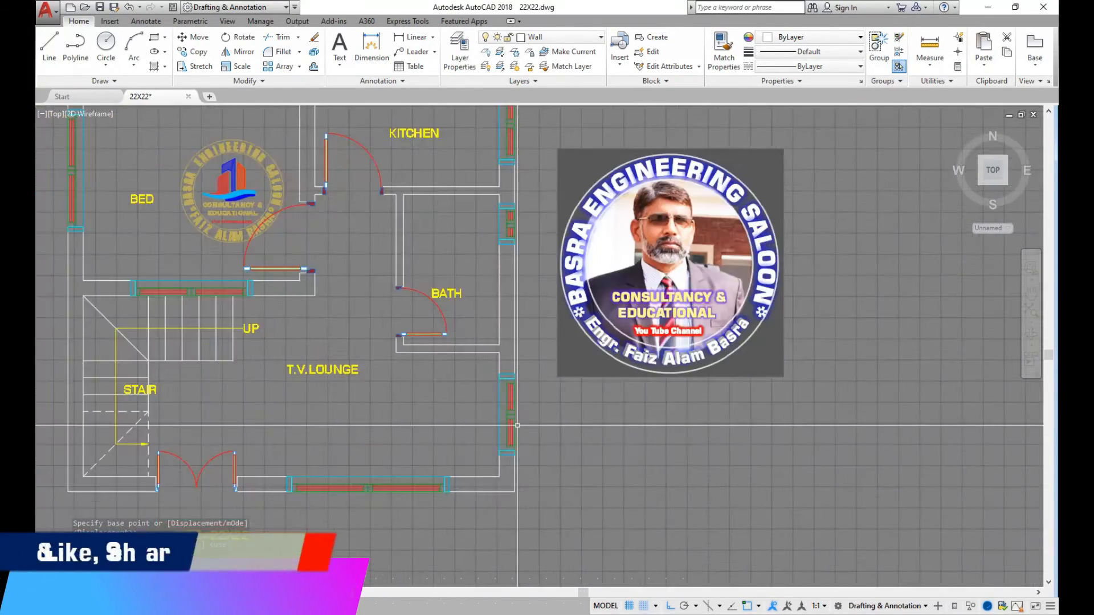
- Fill the upper exterior wall and the bedroom–kitchen partition with a SOLID hatch
scroll(517, 425, "down", 2)
scroll(502, 410, "up", 2)
scroll(493, 376, "down", 2)
scroll(484, 393, "up", 1)
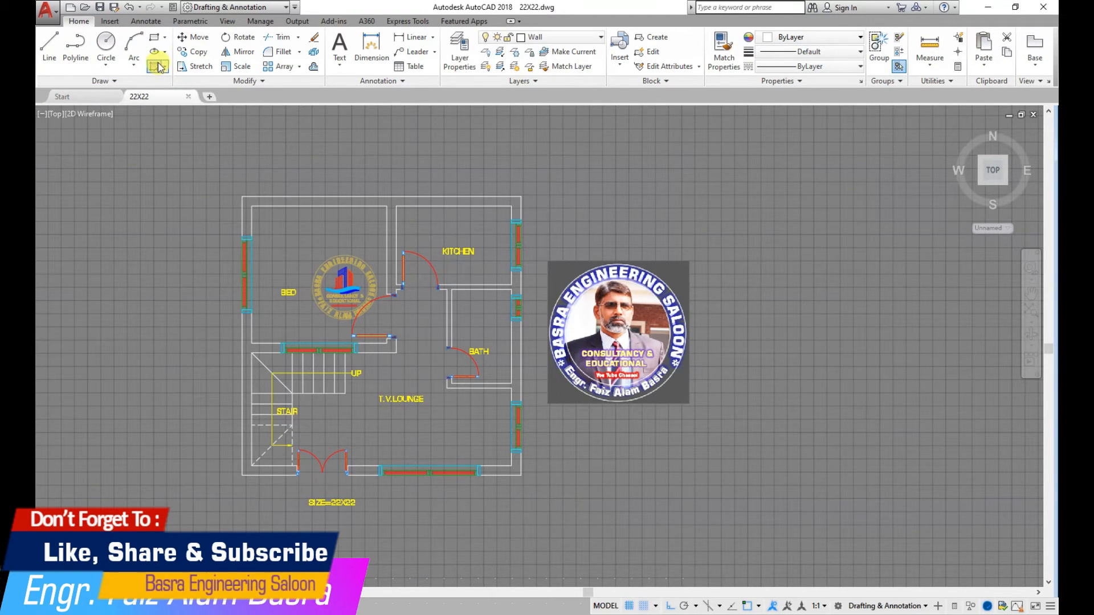
key("Return")
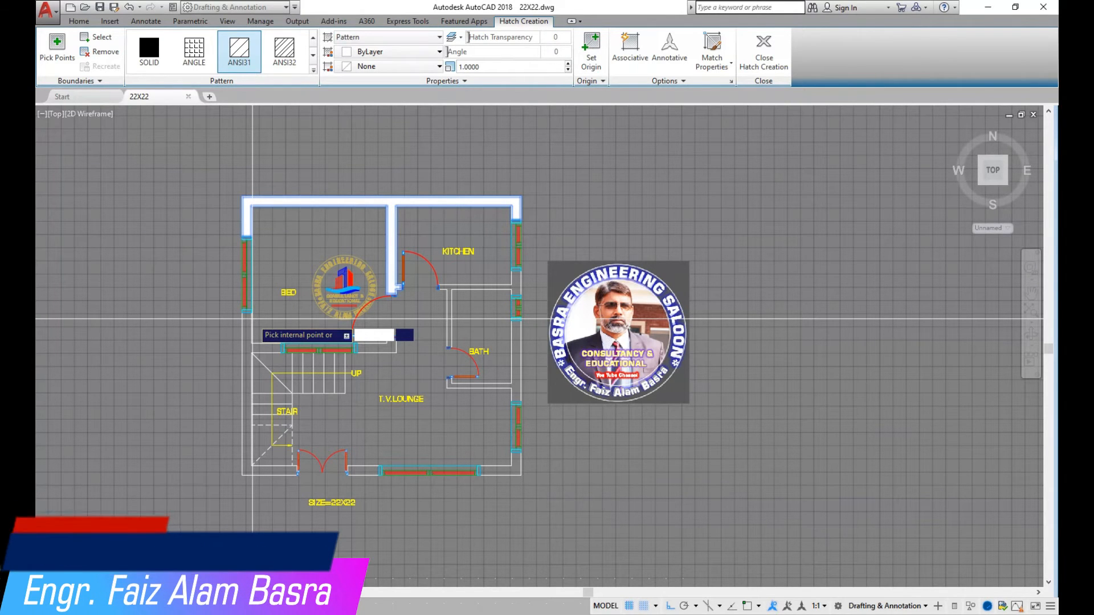
scroll(129, 112, "up", 2)
left_click(149, 50)
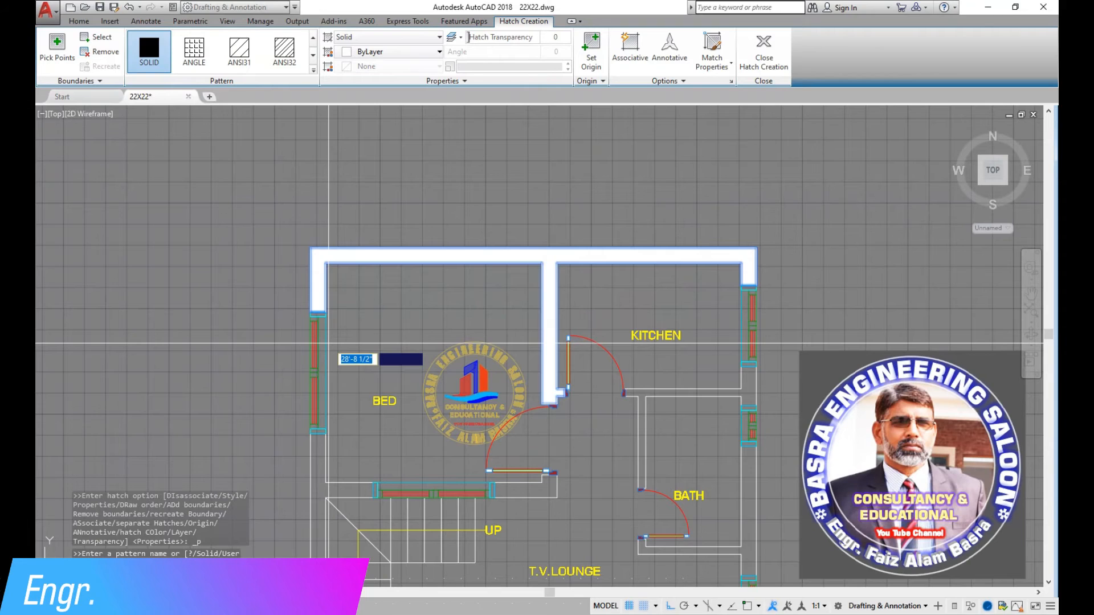
scroll(415, 302, "down", 10)
key("Return")
- Fill the remaining exterior walls, the bathroom walls and the short wall beside the bedroom door with a SOLID hatch
scroll(398, 302, "up", 10)
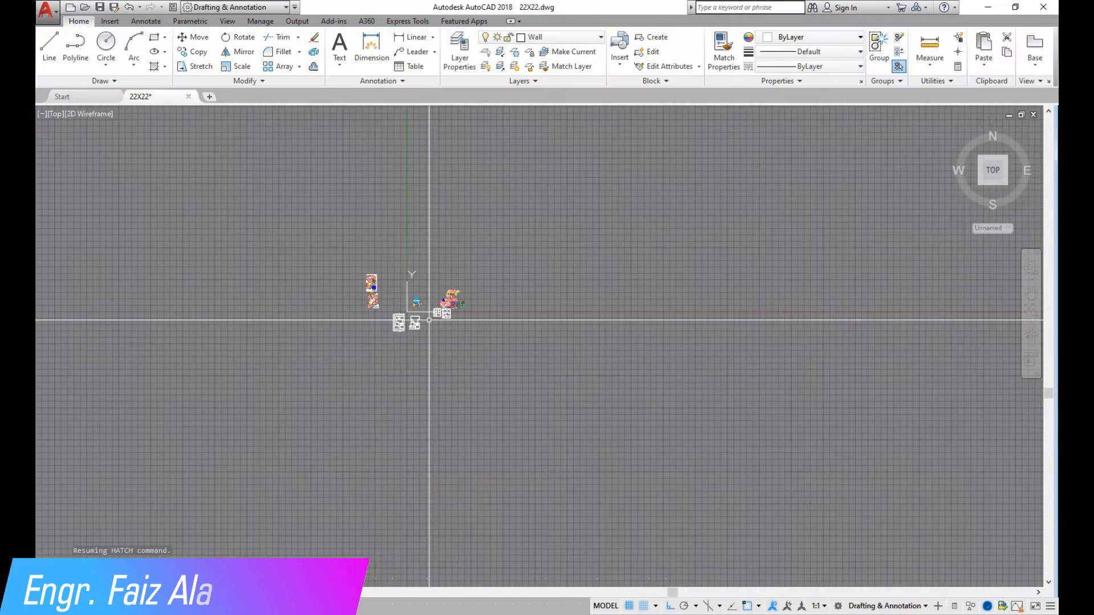
scroll(385, 238, "up", 2)
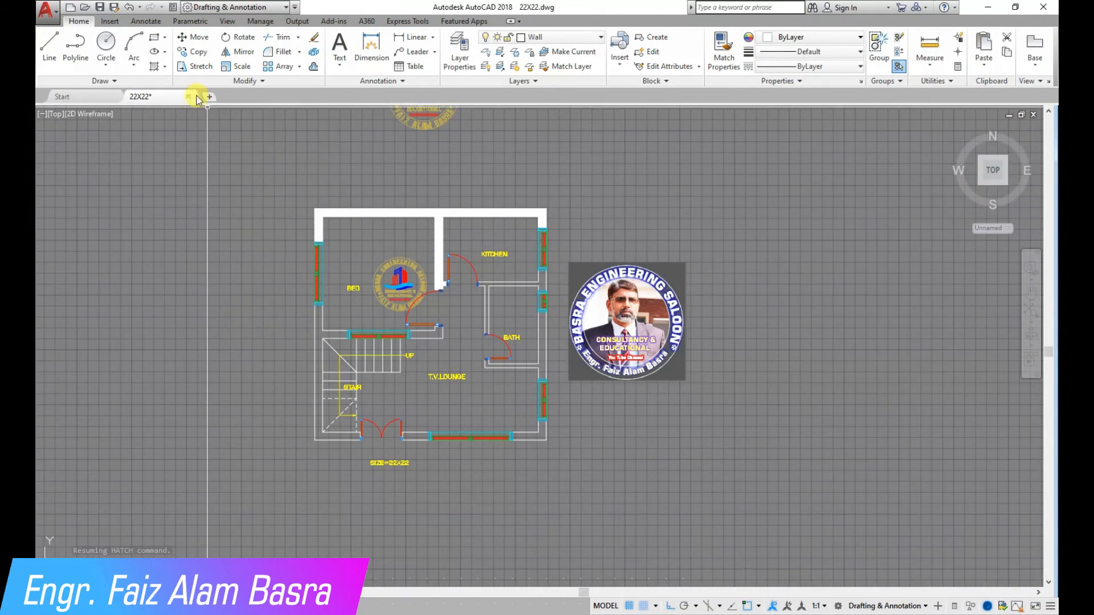
left_click(321, 339)
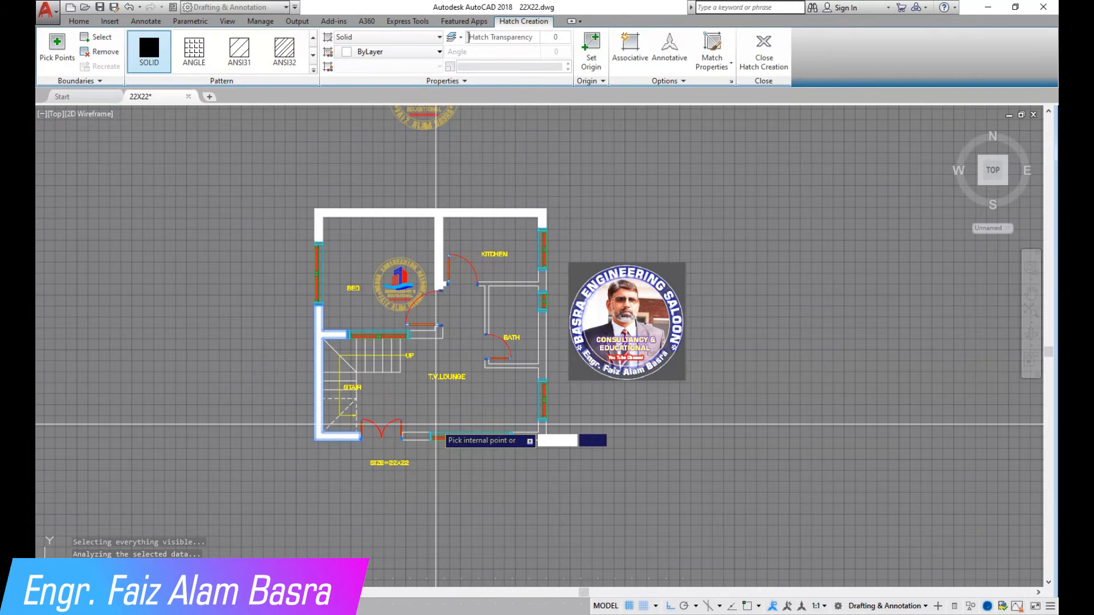
scroll(494, 392, "up", 2)
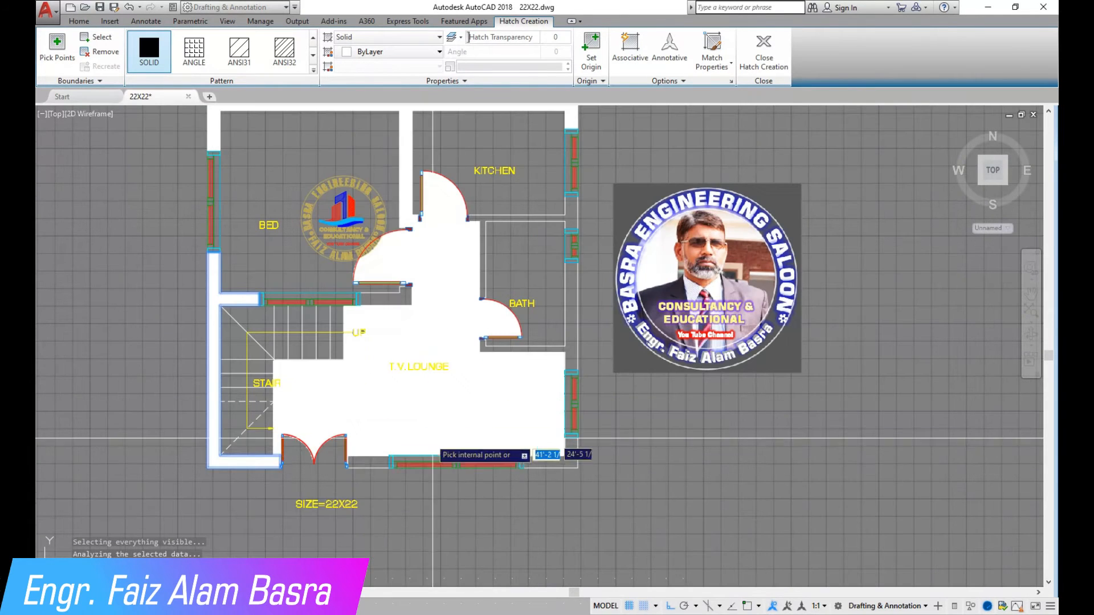
left_click(565, 465)
left_click(570, 341)
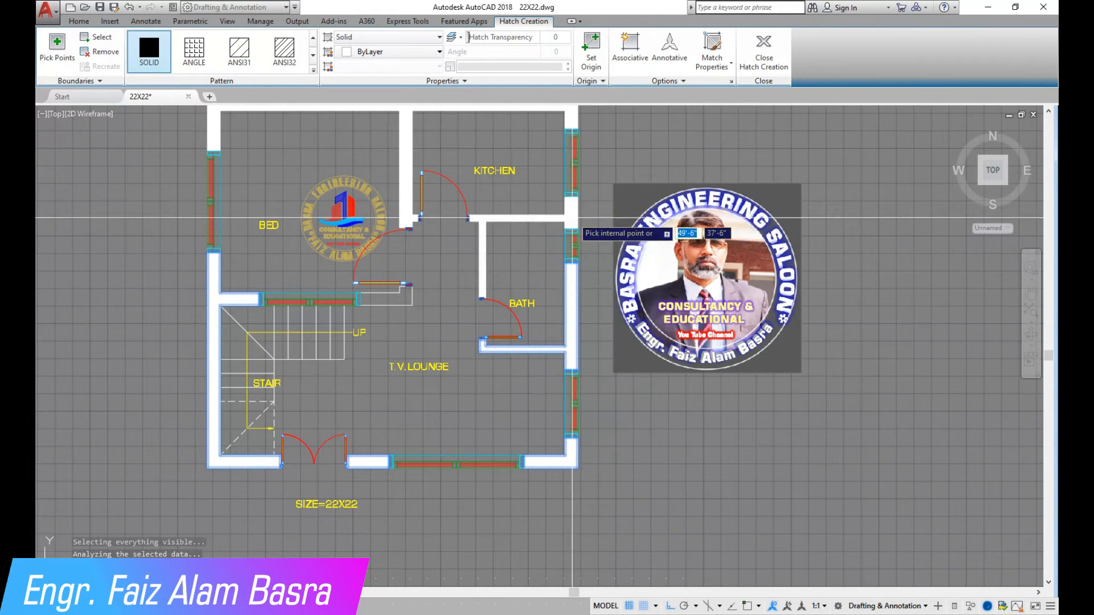
left_click(572, 218)
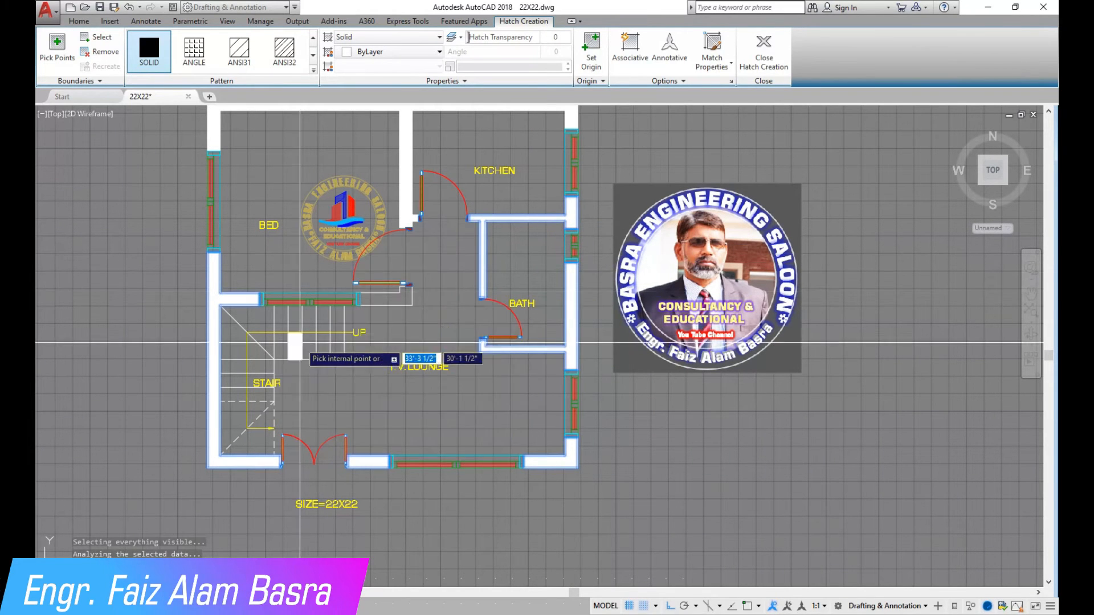
left_click(352, 272)
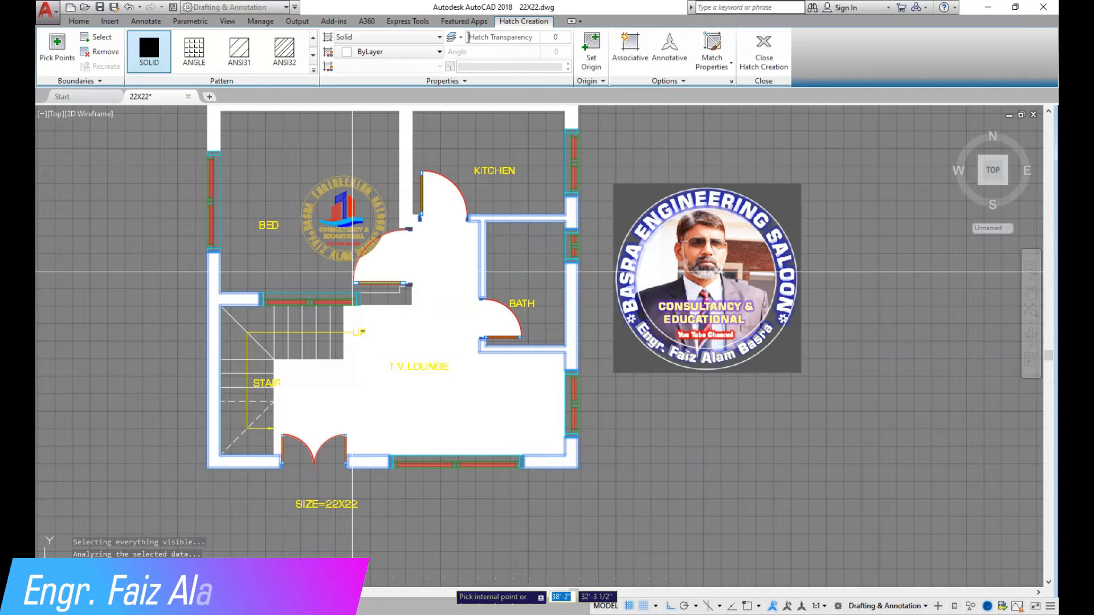
key("Escape")
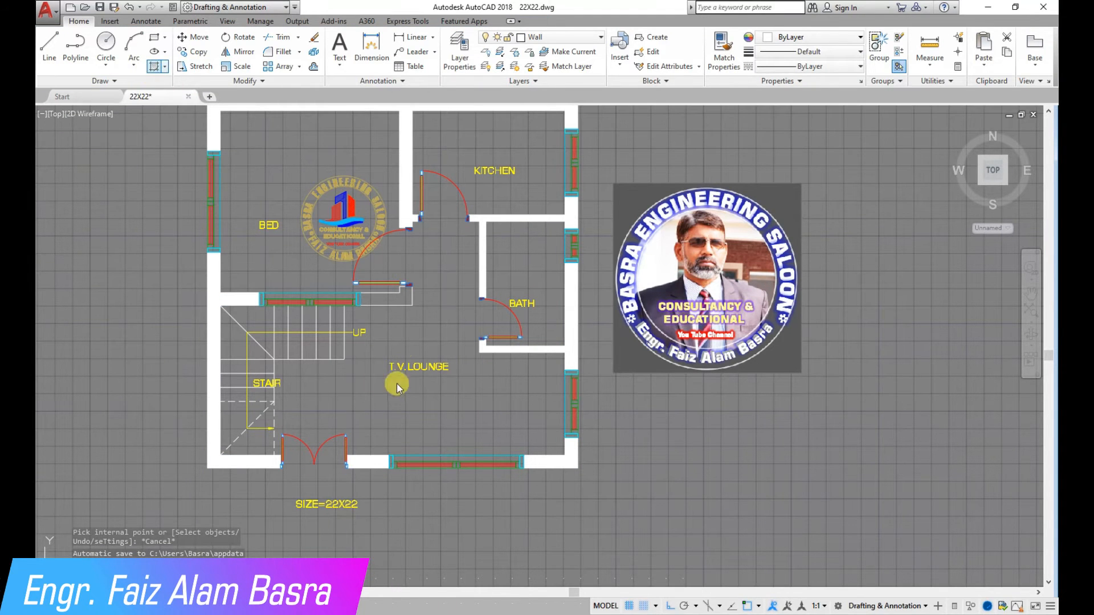
key("Return")
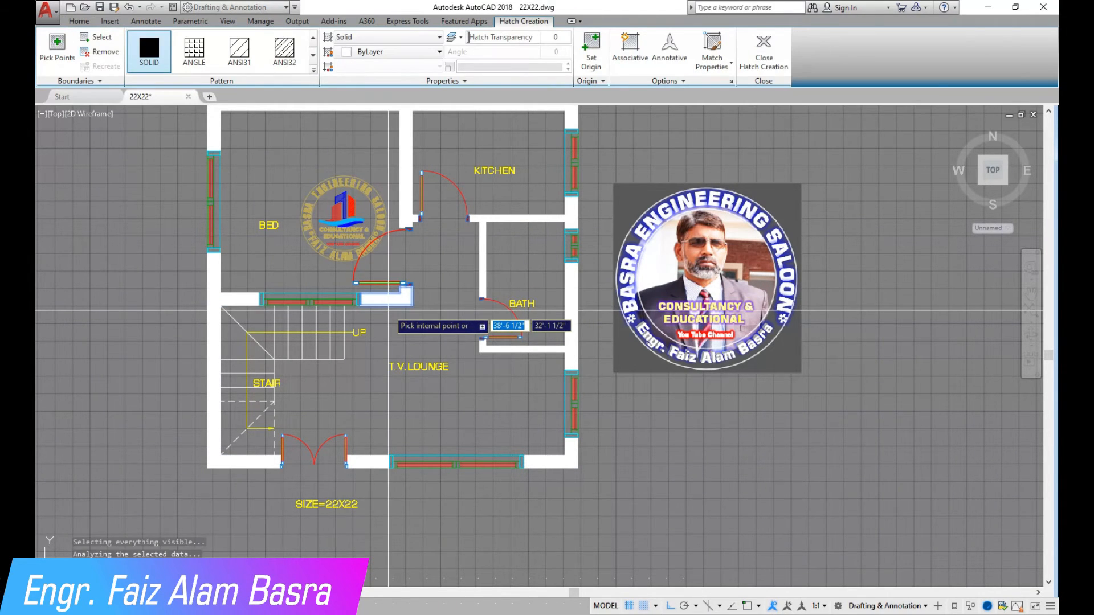
key("Return")
scroll(396, 415, "down", 6)
scroll(395, 414, "up", 4)
scroll(424, 407, "down", 8)
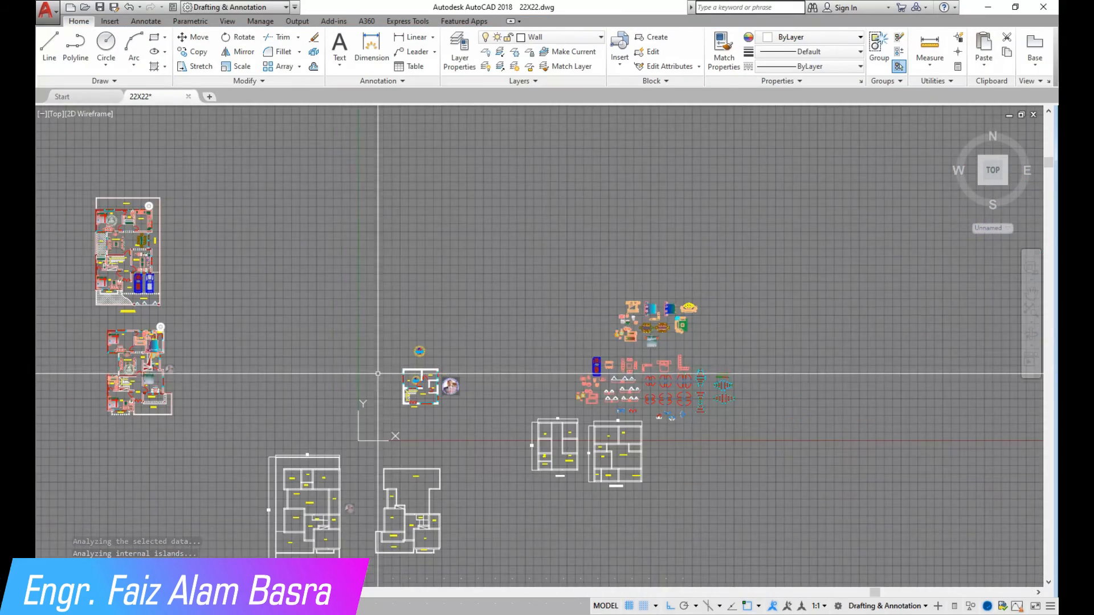
scroll(396, 347, "up", 3)
scroll(489, 418, "down", 2)
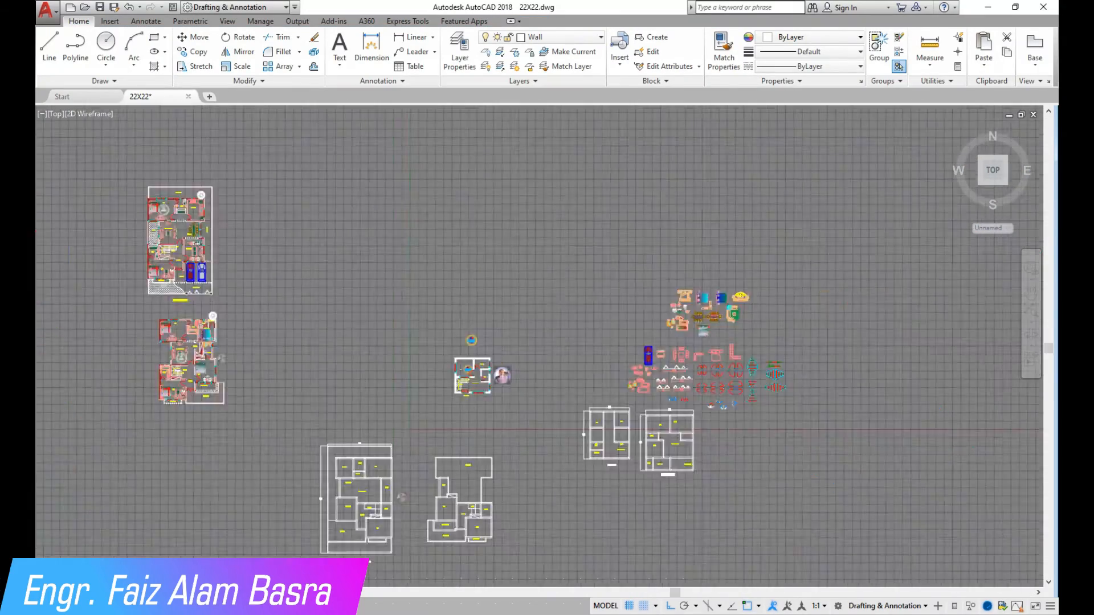
scroll(475, 345, "up", 10)
scroll(433, 365, "down", 2)
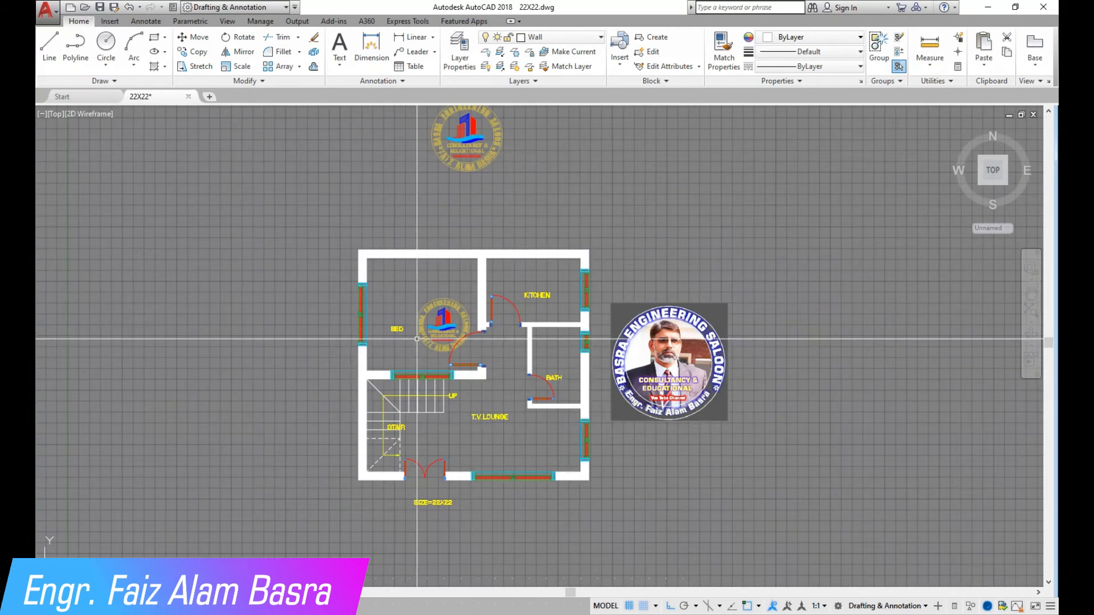
scroll(362, 323, "up", 2)
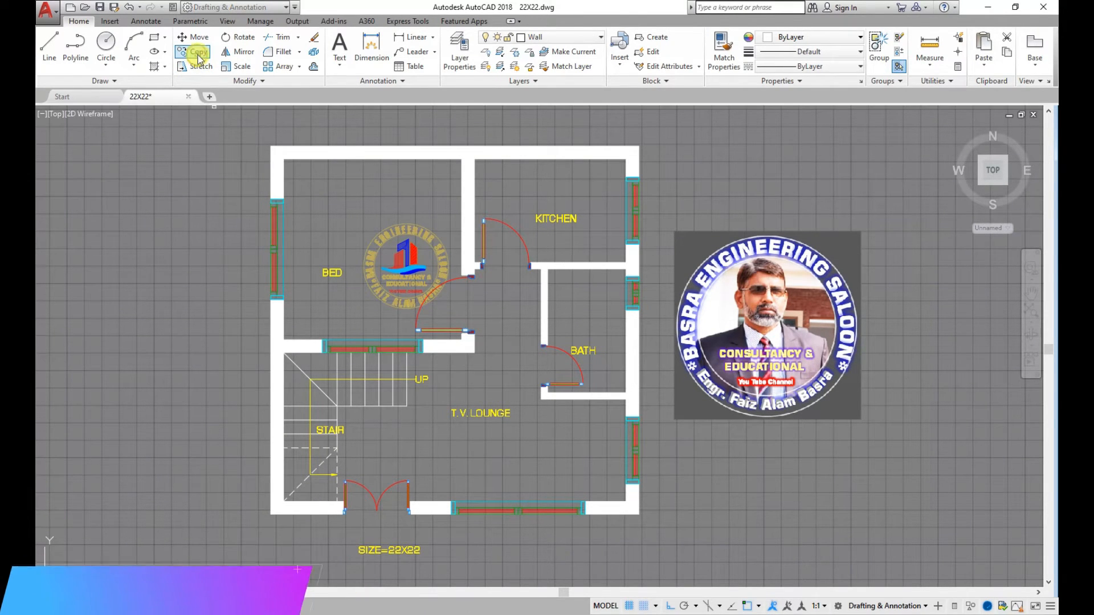
- Try to copy the double bed with its two side tables from the furnished plan's bedroom
left_click(1027, 294)
left_click_drag(251, 306, 476, 310)
left_click_drag(342, 305, 642, 327)
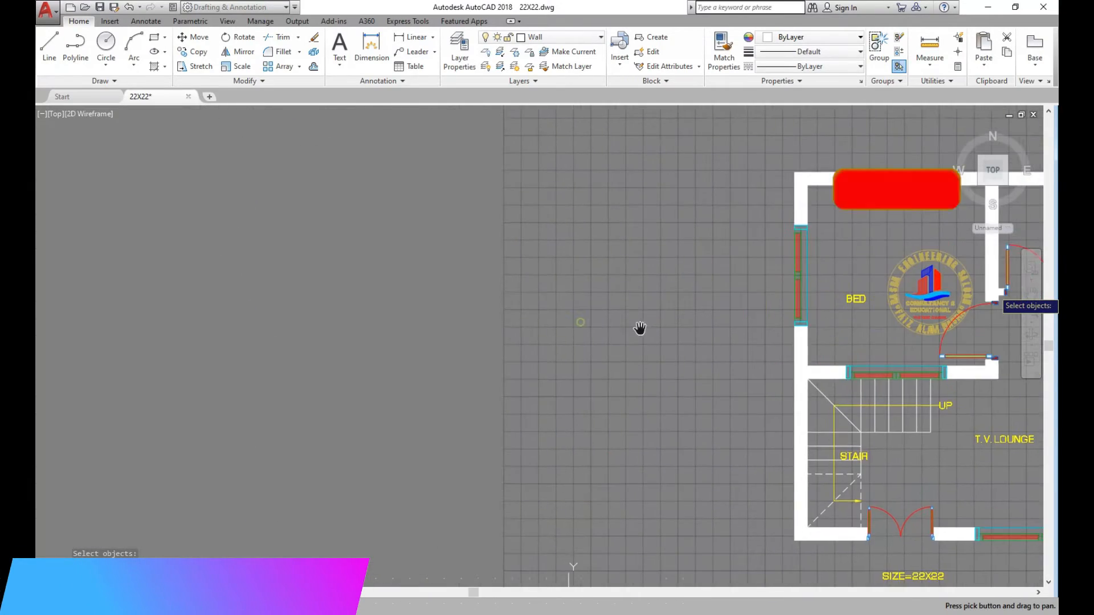
scroll(561, 319, "down", 5)
left_click_drag(225, 310, 472, 337)
scroll(325, 337, "down", 5)
left_click_drag(234, 325, 341, 340)
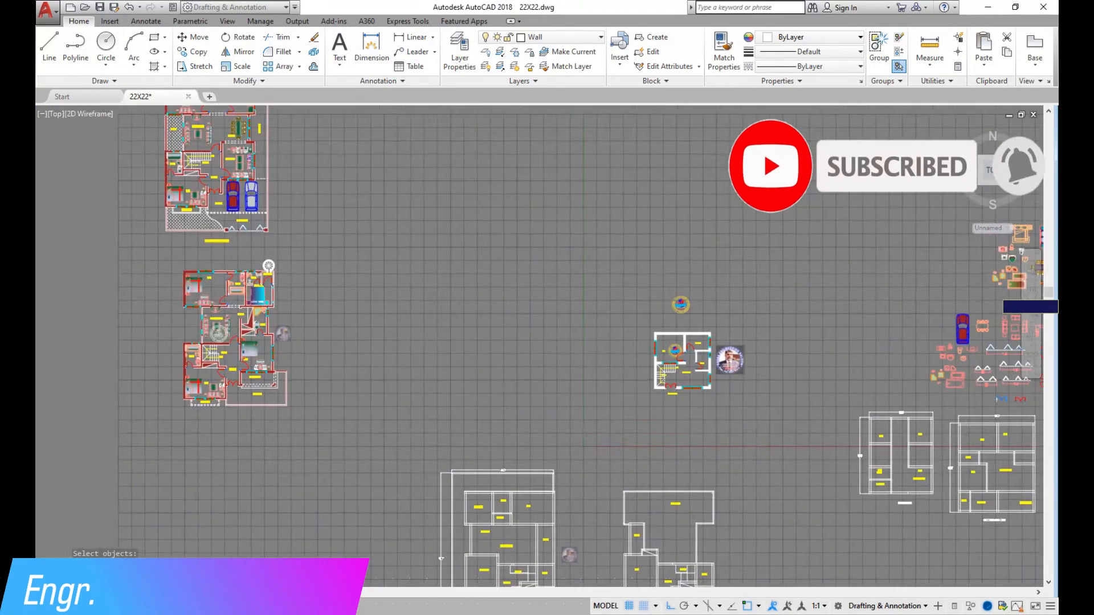
scroll(178, 285, "up", 12)
right_click(162, 260)
left_click(185, 268)
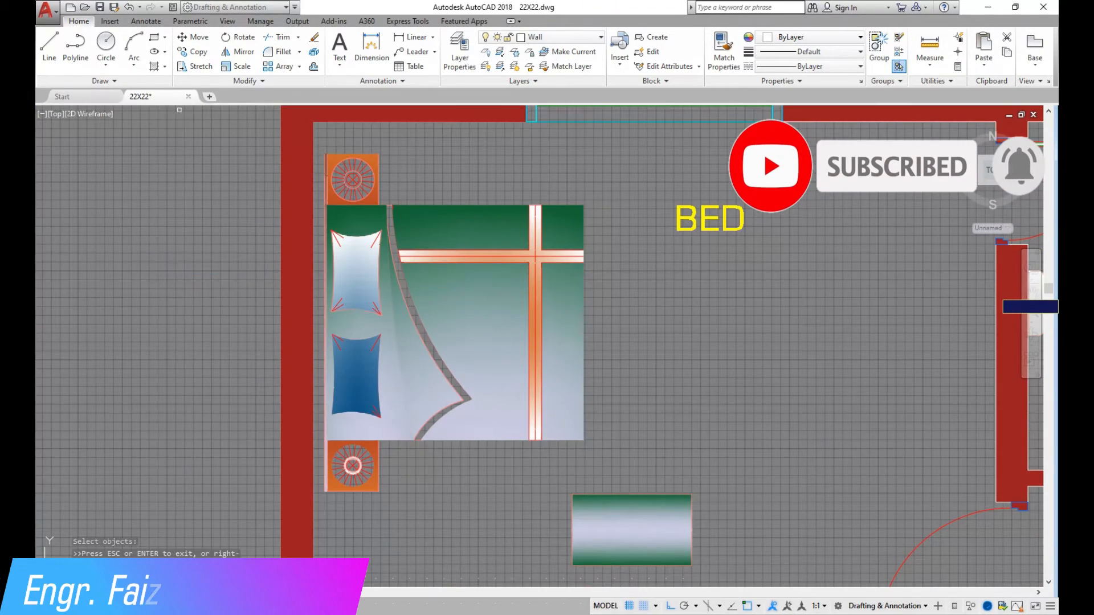
left_click(599, 480)
left_click(319, 141)
left_click(415, 517)
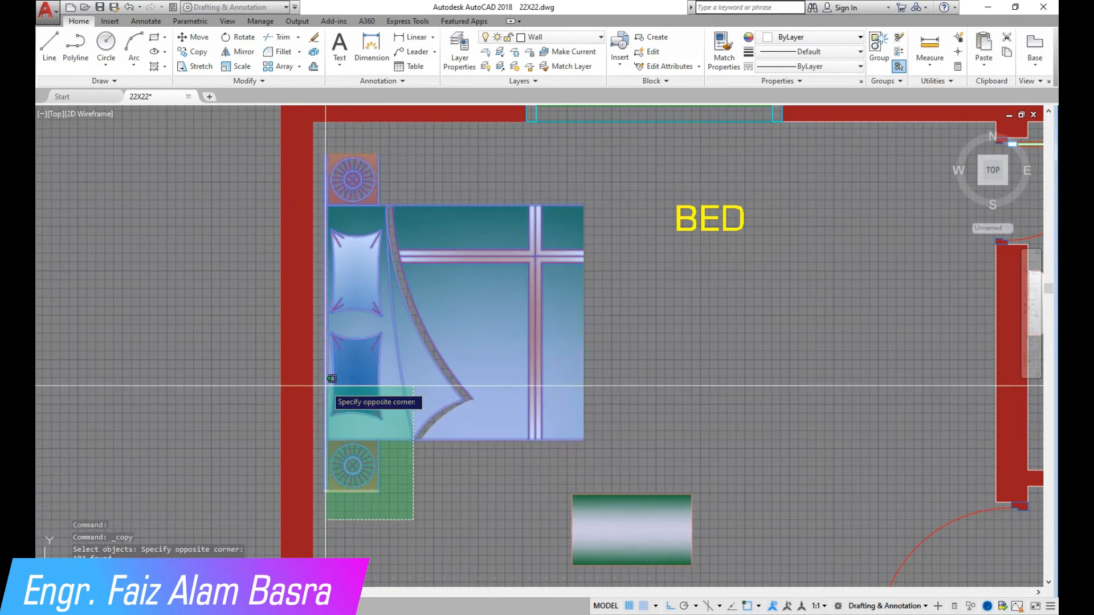
left_click(327, 388)
right_click(595, 431)
left_click(583, 439)
scroll(392, 402, "down", 2)
scroll(122, 386, "down", 5)
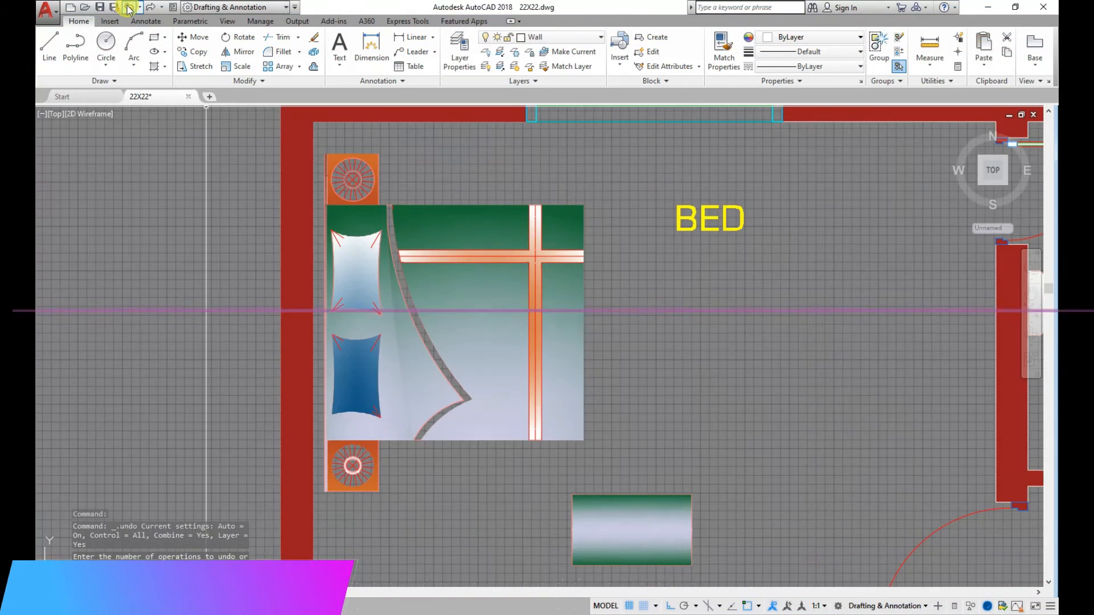
left_click(130, 10)
scroll(447, 366, "down", 10)
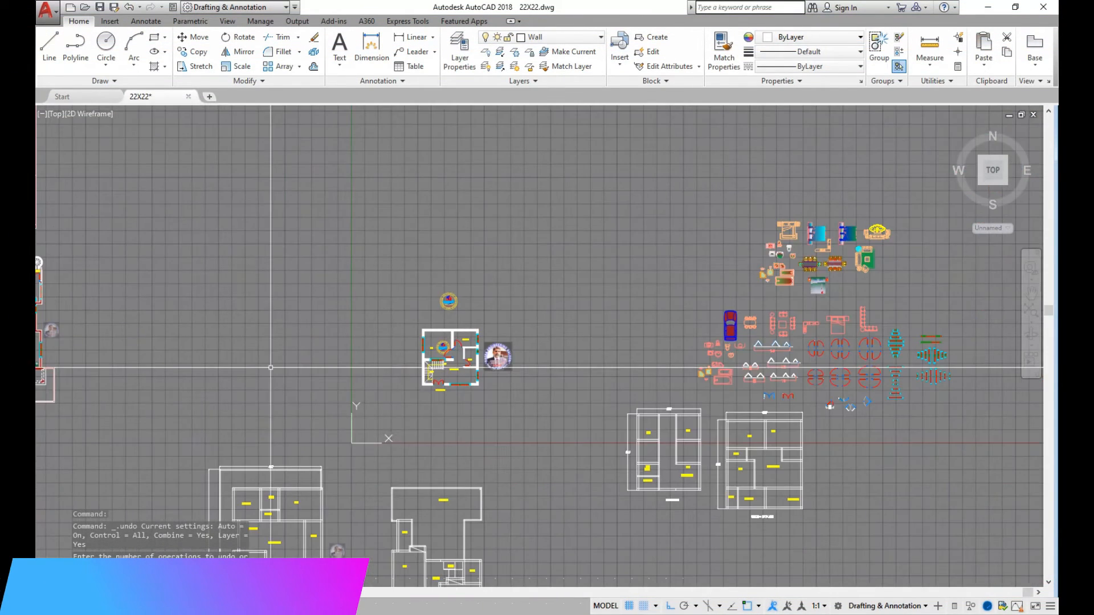
scroll(109, 316, "up", 12)
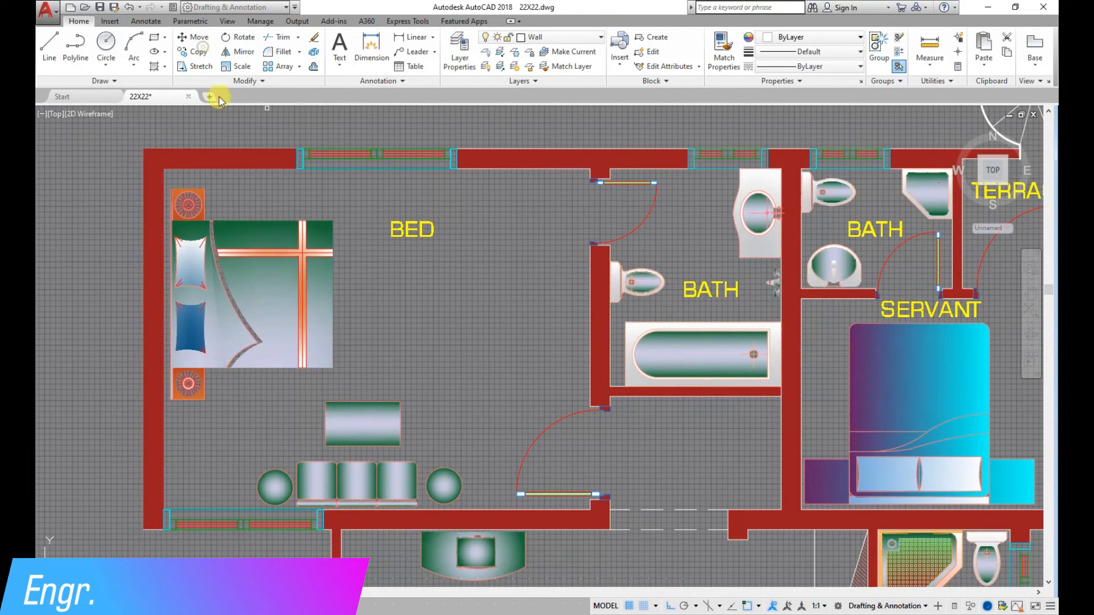
left_click(364, 393)
left_click(169, 181)
left_click(269, 410)
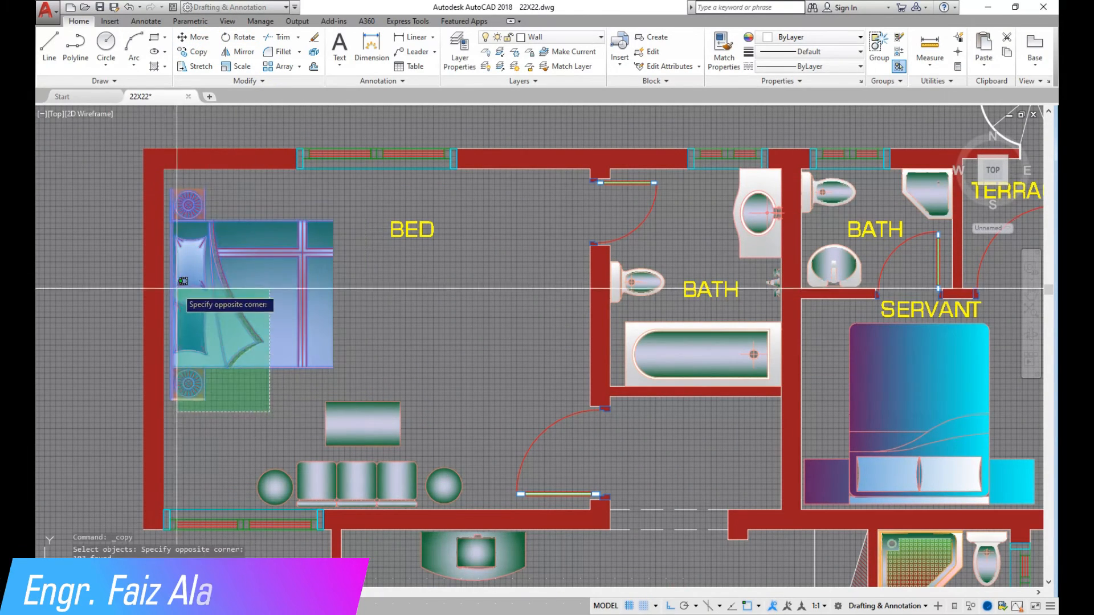
left_click(178, 287)
left_click(351, 329)
left_click(221, 200)
left_click(356, 387)
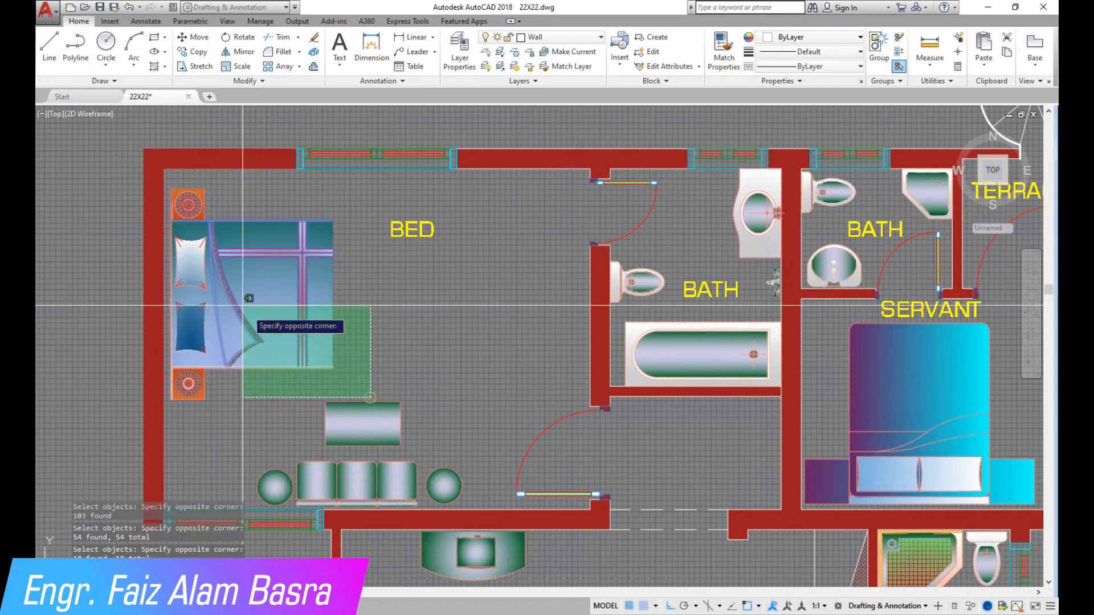
left_click(170, 190)
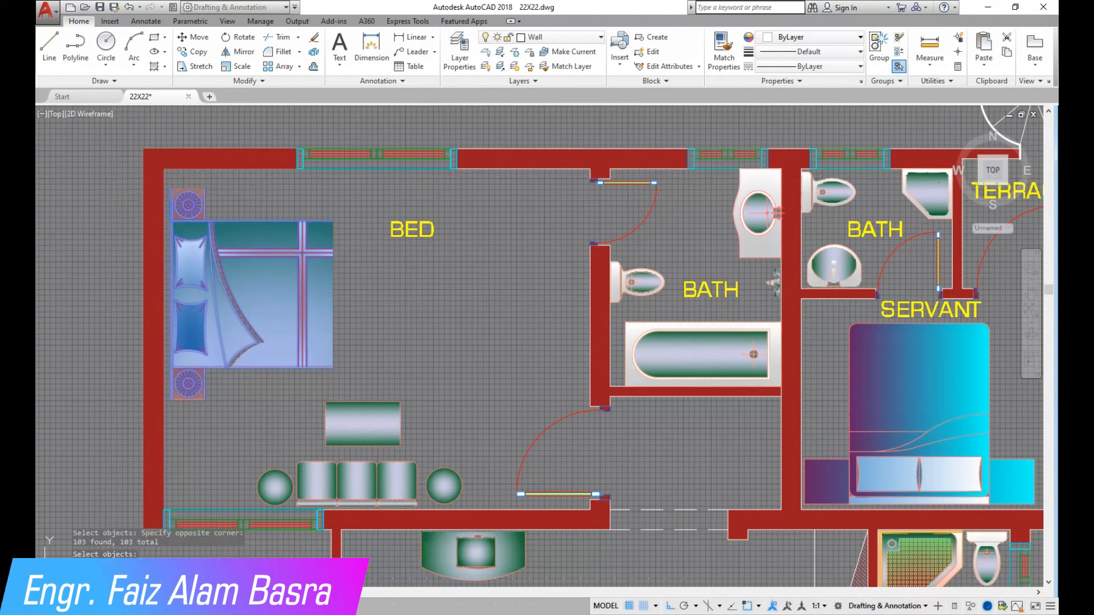
key("Return")
left_click(108, 177)
key("Escape")
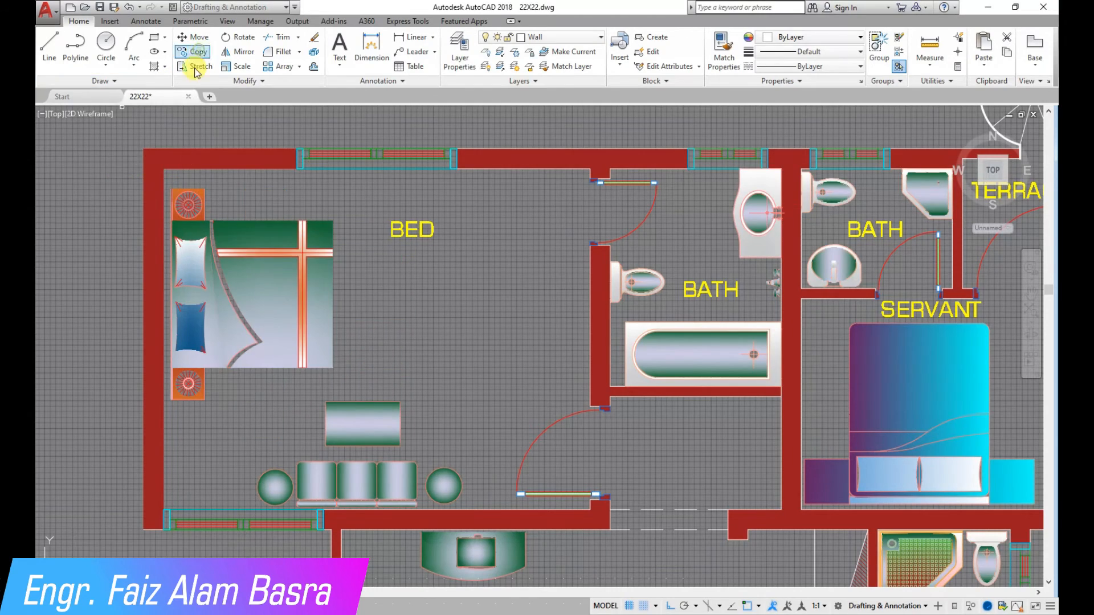
- Copy the green double bed with its side tables from the furnished plan's bedroom to the empty space beside the 22x22 plan
left_click(96, 168)
left_click(332, 370)
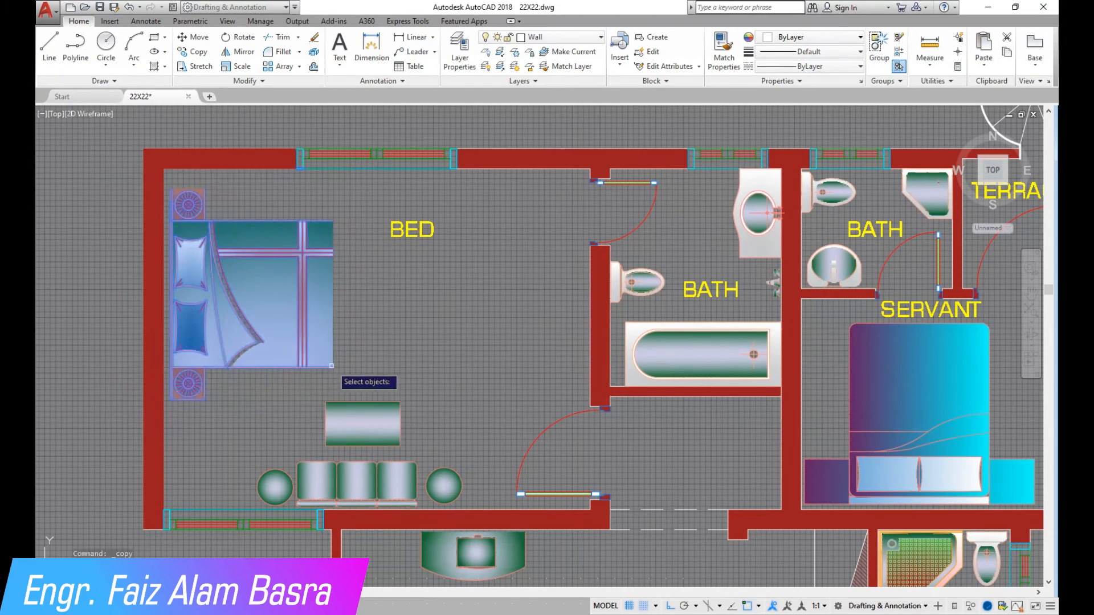
left_click(331, 368)
scroll(342, 370, "down", 10)
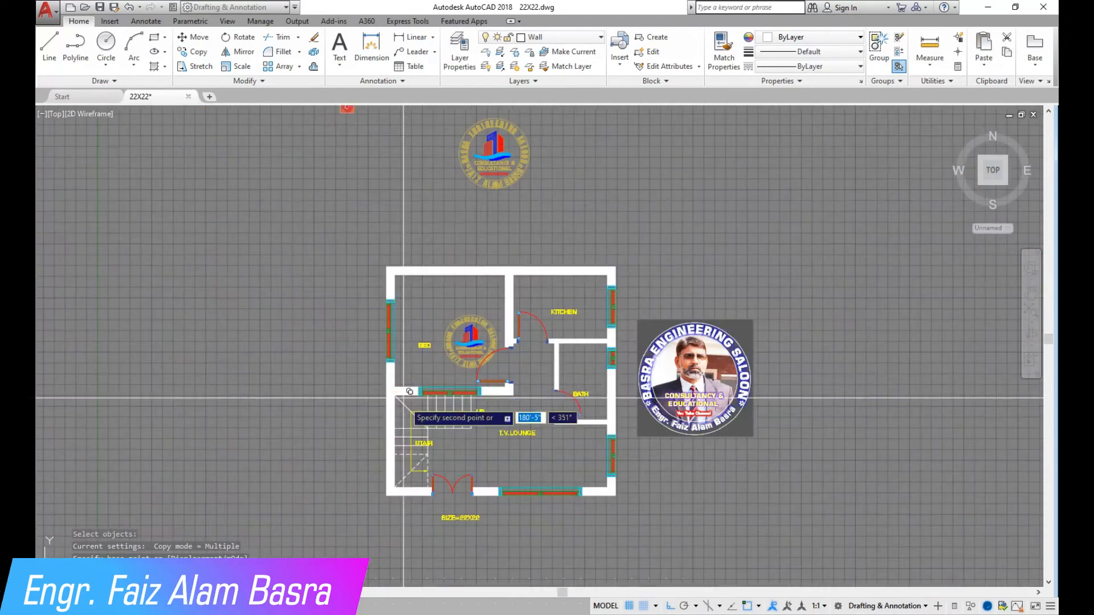
left_click(680, 607)
scroll(472, 349, "up", 4)
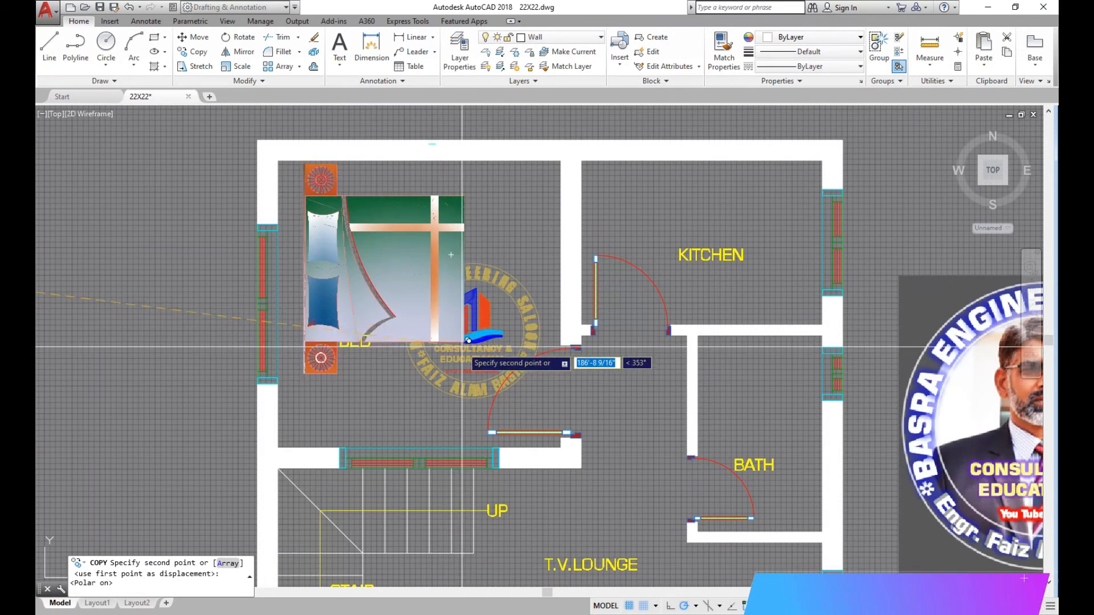
scroll(513, 347, "down", 4)
key("Escape")
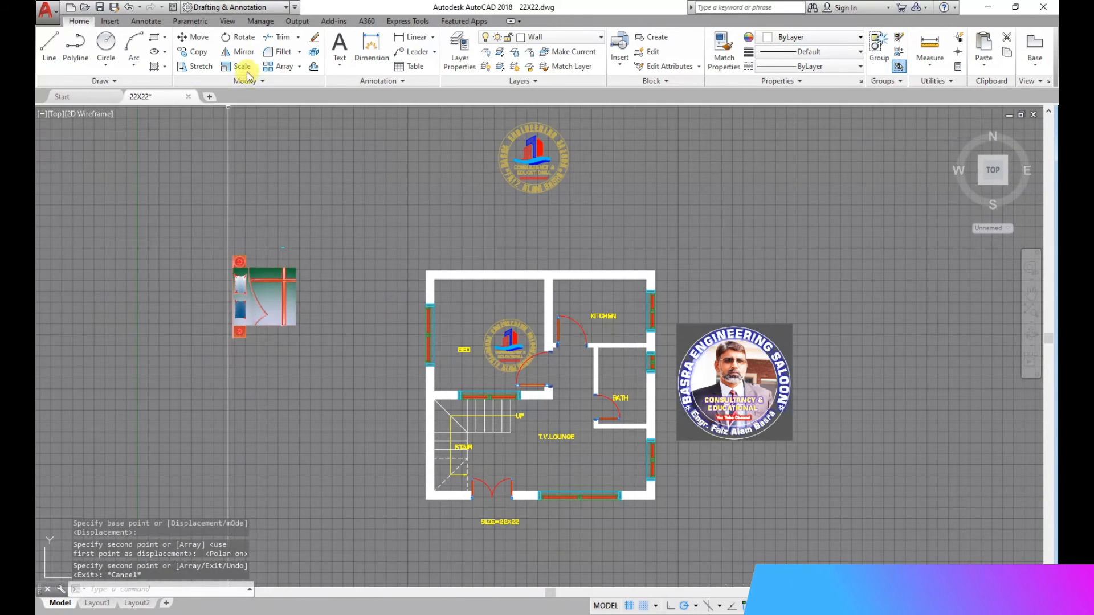
left_click(671, 608)
left_click(244, 37)
left_click(371, 367)
left_click(215, 260)
key("Escape")
- Erase the stray fragment above the copied bed
left_click(291, 254)
left_click(276, 244)
key("Delete")
- Rotate the copied bed and side tables 90 degrees clockwise so the headboard faces up
left_click(244, 37)
left_click(340, 353)
left_click(181, 219)
key("Return")
left_click(296, 325)
left_click(323, 431)
- Move the rotated bed and side tables into the 22x22 plan's bedroom, with the headboard along the upper wall
left_click(196, 37)
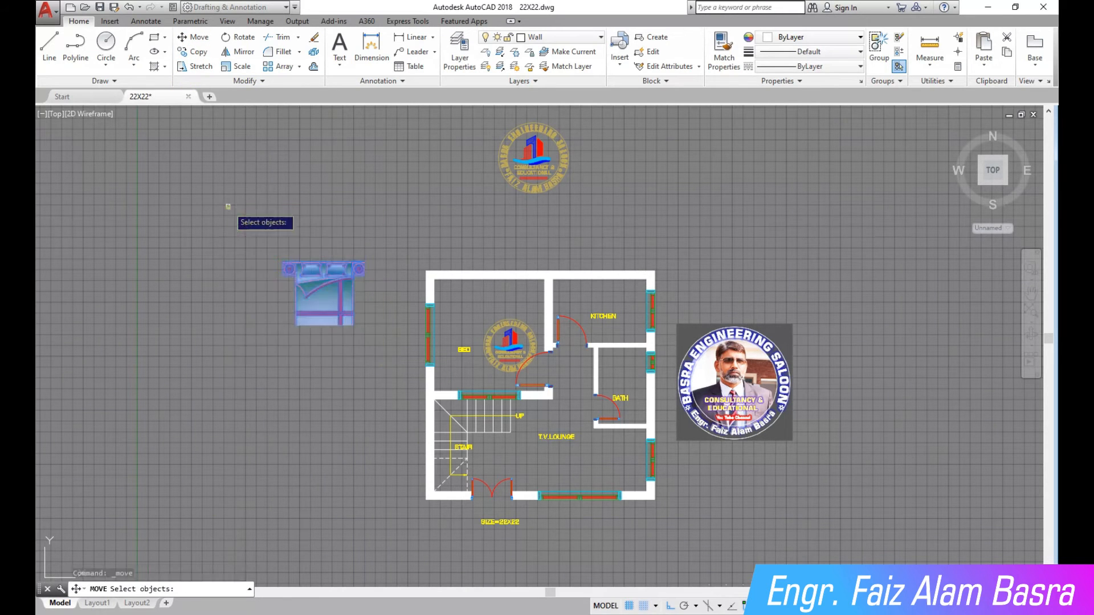
key("Return")
left_click(220, 329)
left_click(684, 605)
scroll(351, 362, "up", 4)
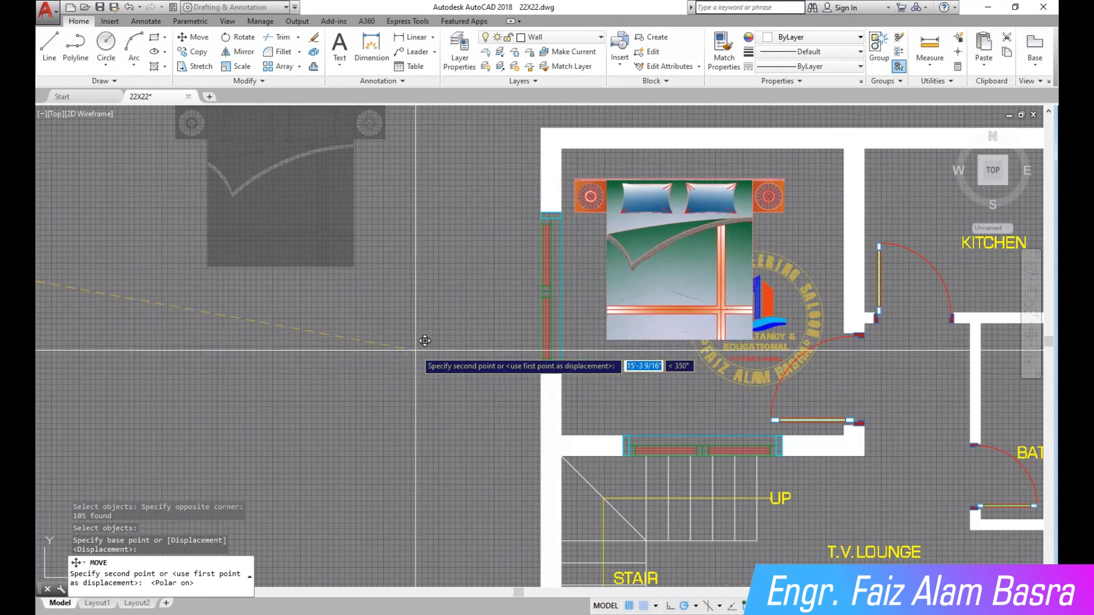
left_click(412, 314)
scroll(393, 370, "down", 5)
scroll(374, 437, "up", 5)
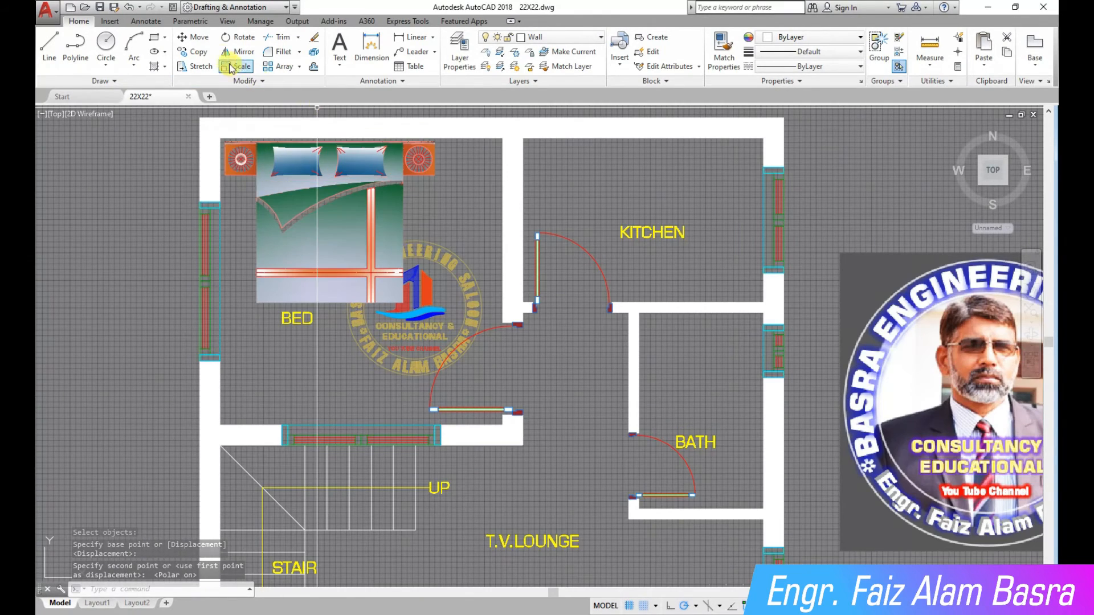
- Move the round logo in the bedroom slightly down, away from the bed
left_click(410, 385)
left_click(388, 360)
right_click(387, 360)
left_click(328, 369)
left_click(670, 605)
left_click(670, 606)
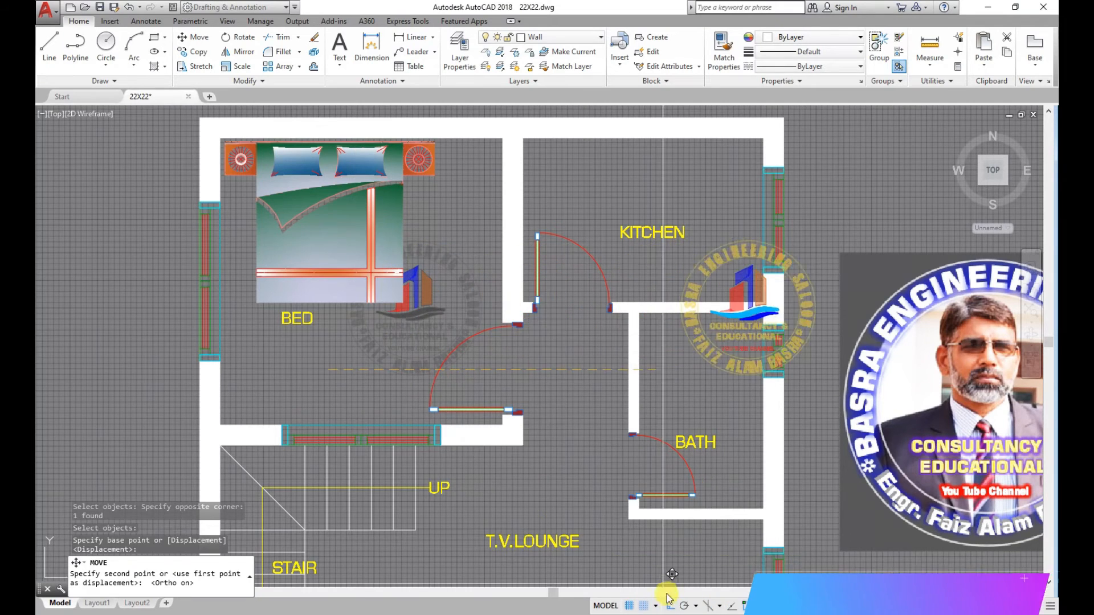
left_click(348, 390)
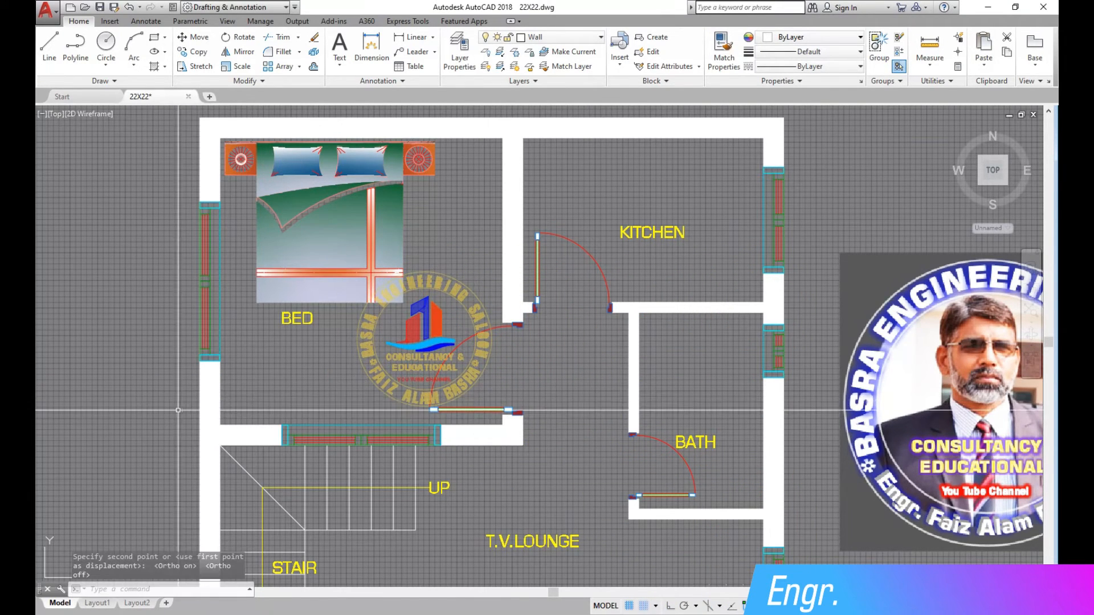
- Copy the three-seat sofa, its table and the two round side tables from the furnished plan into the 22x22 bedroom, along the lower wall
scroll(582, 391, "down", 10)
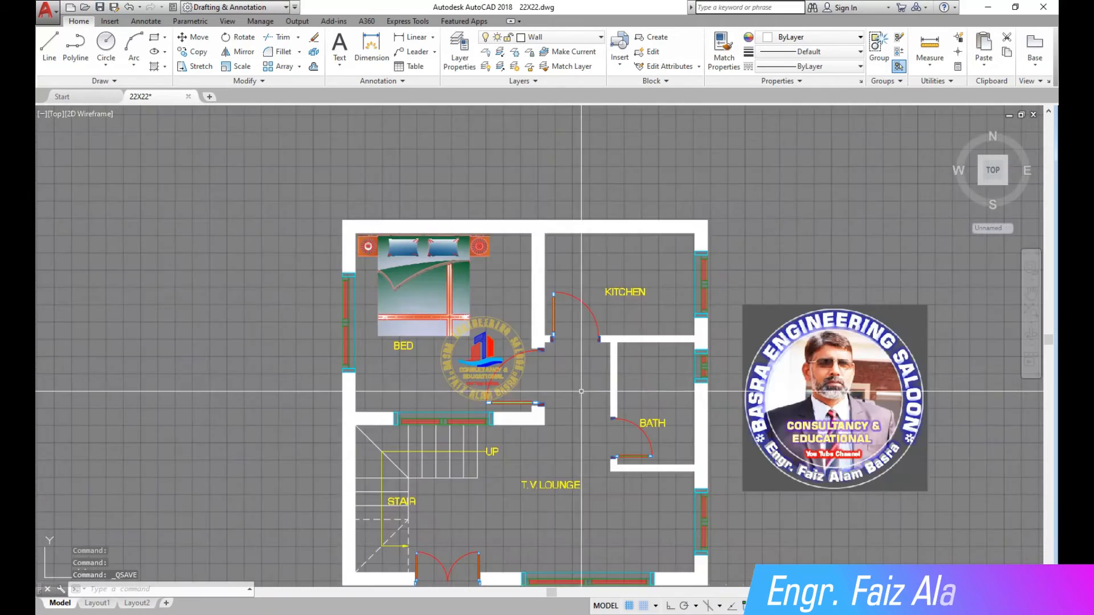
scroll(131, 348, "up", 10)
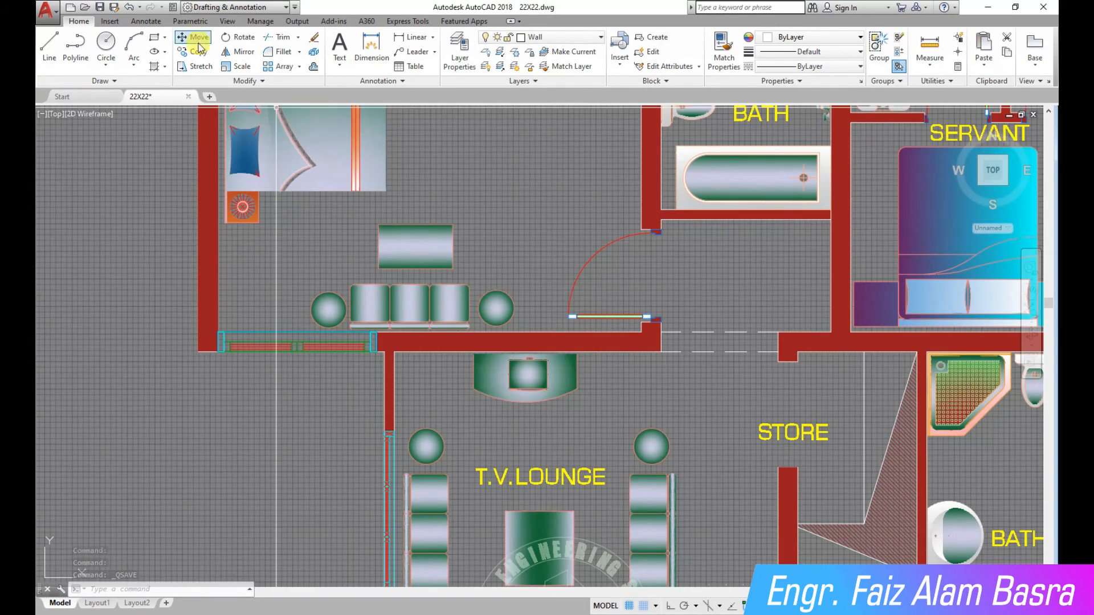
scroll(526, 311, "up", 2)
left_click(557, 344)
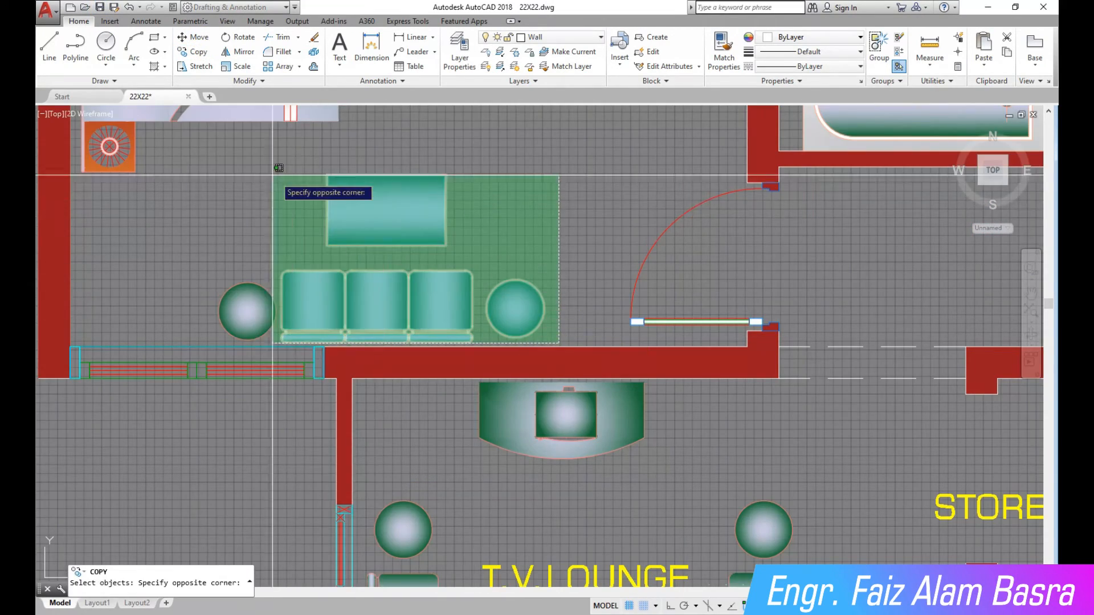
left_click(205, 154)
key("Return")
left_click(387, 244)
scroll(386, 245, "down", 6)
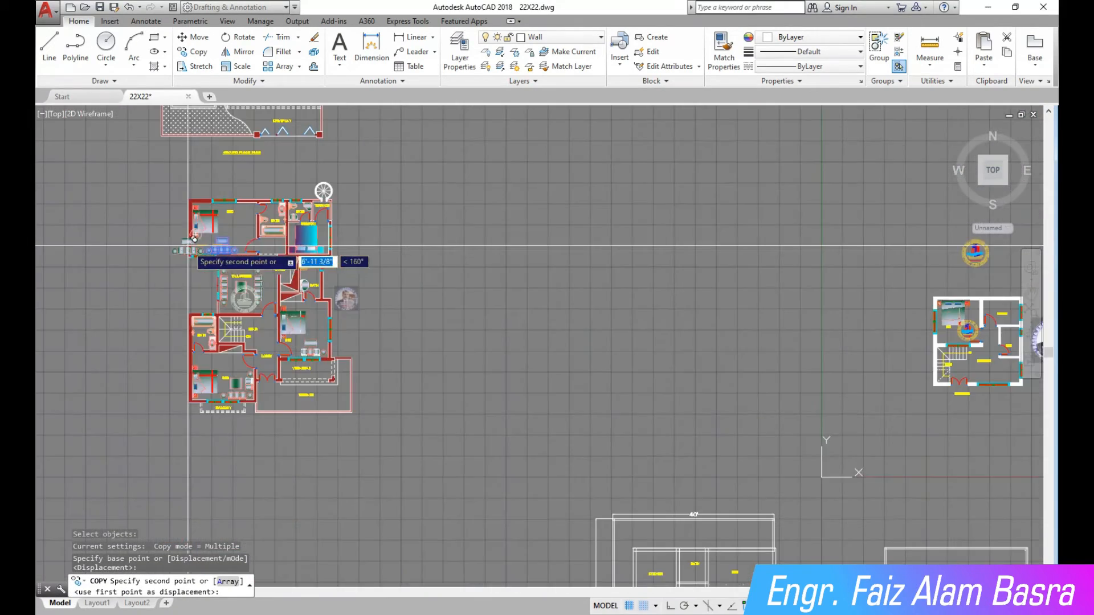
scroll(362, 272, "up", 6)
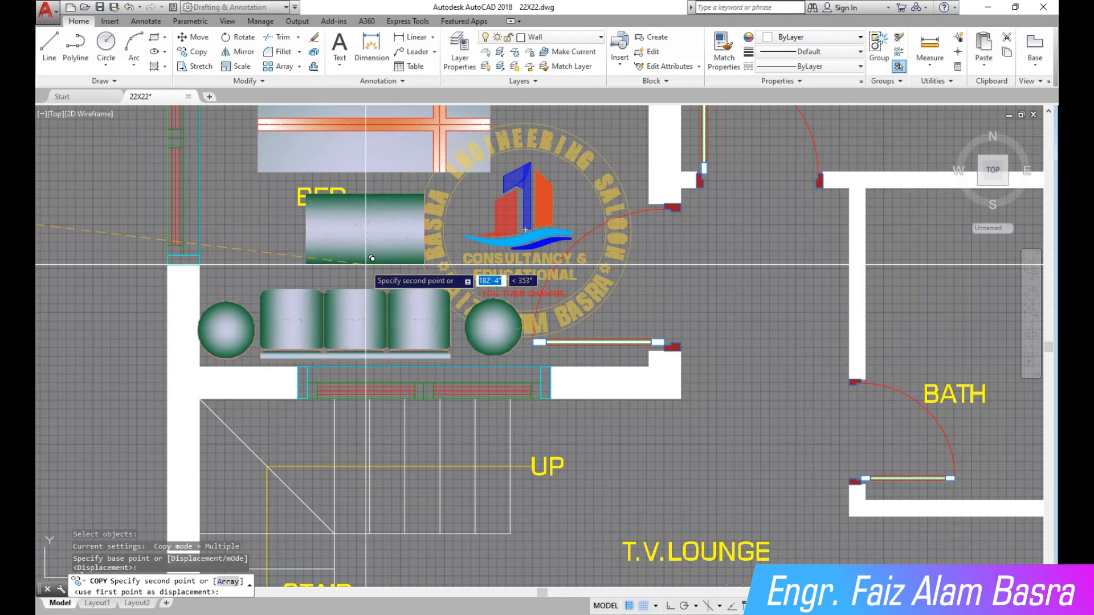
left_click(367, 267)
key("Escape")
- Move the BED label slightly left in the 22x22 bedroom, clear of the copied table
left_click(194, 37)
left_click(297, 188)
right_click(297, 187)
left_click(278, 191)
left_click(200, 191)
- Change the draw order of the round logo in the bedroom relative to the furniture
left_click(652, 308)
left_click(609, 276)
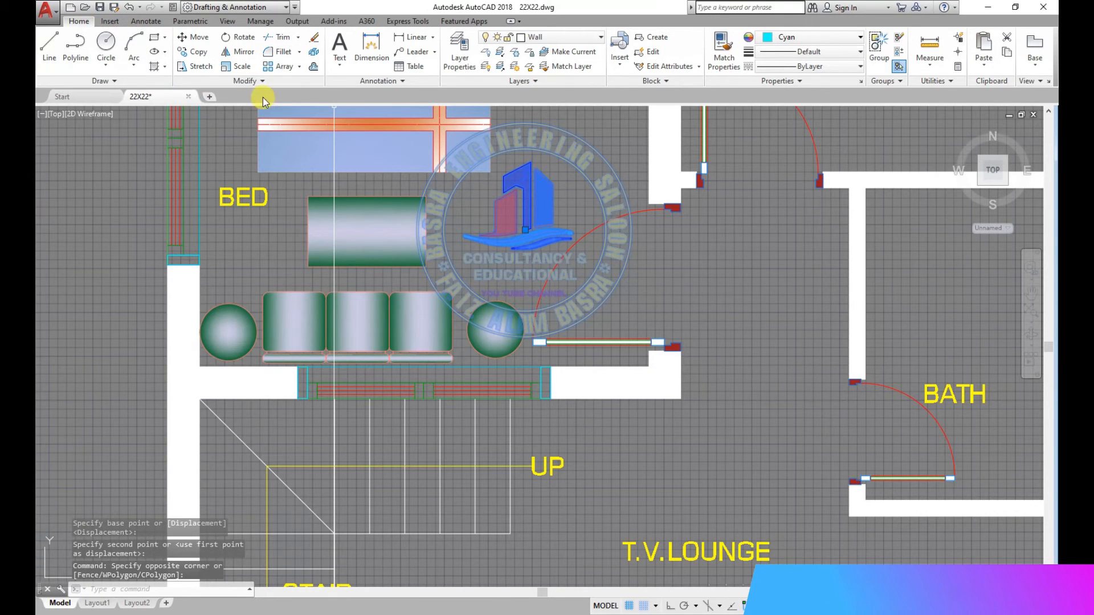
left_click(246, 81)
left_click(306, 110)
left_click(331, 153)
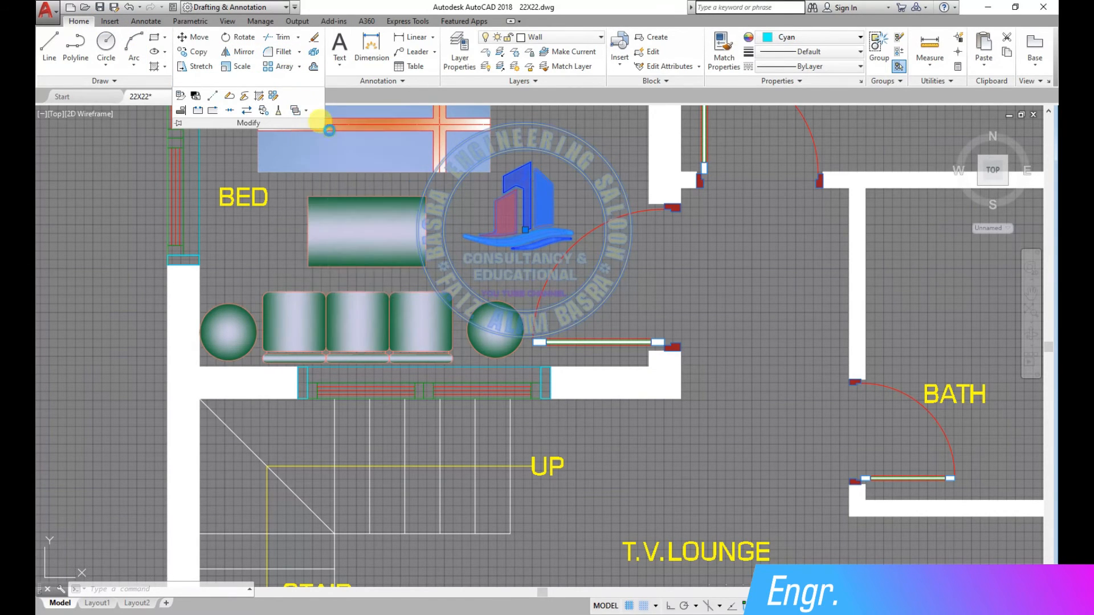
scroll(688, 312, "down", 2)
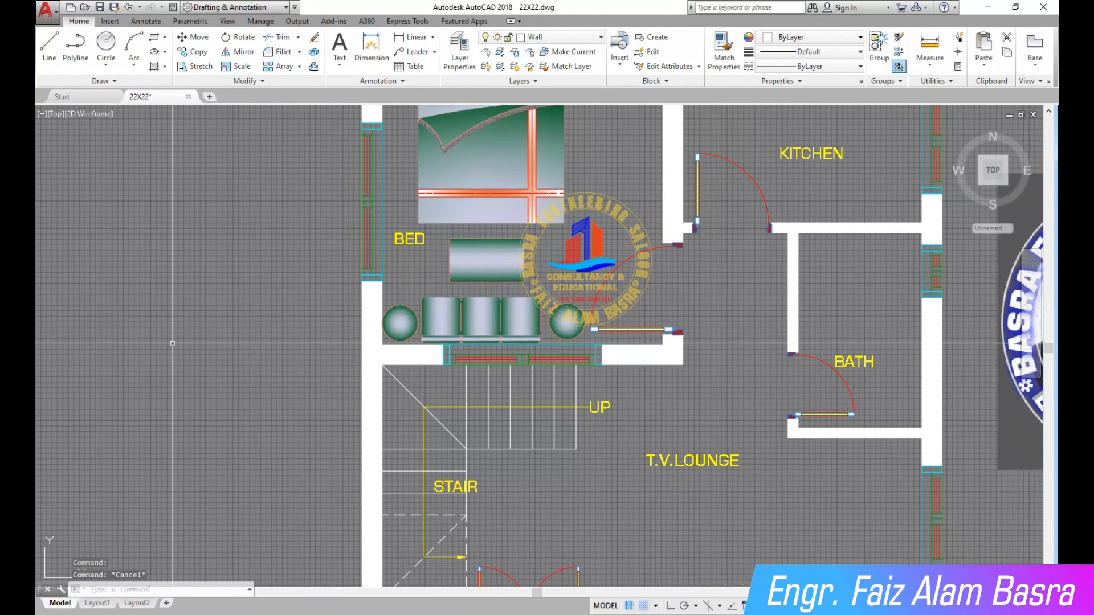
- Copy the corner sofa set with its table and round side tables from the furnished plan's lower bedroom into the T.V. lounge's lower-right corner
scroll(128, 391, "down", 2)
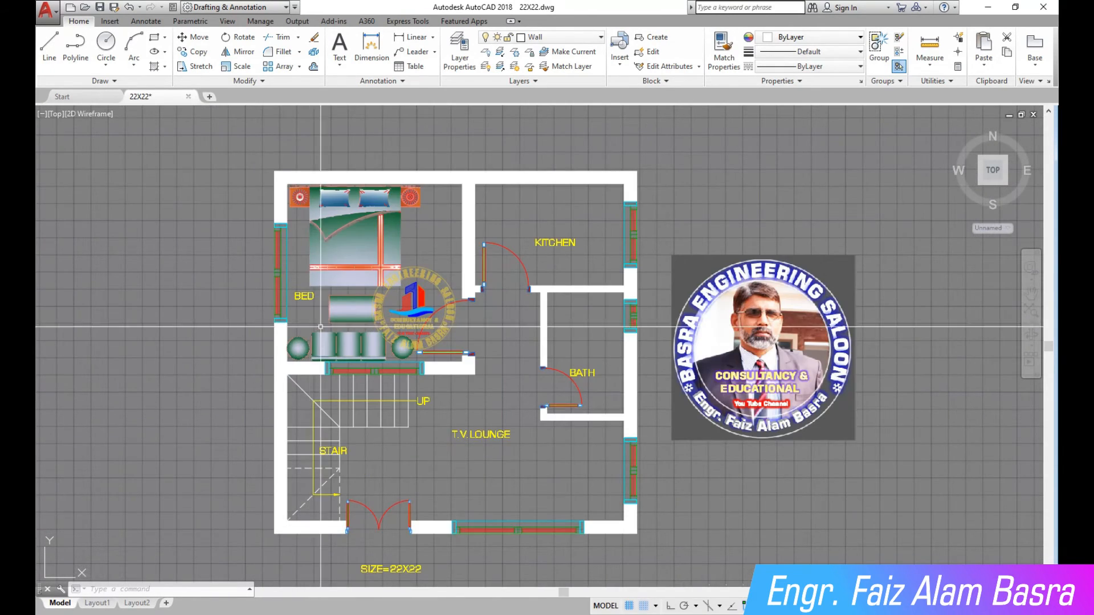
scroll(329, 376, "up", 4)
scroll(284, 273, "down", 2)
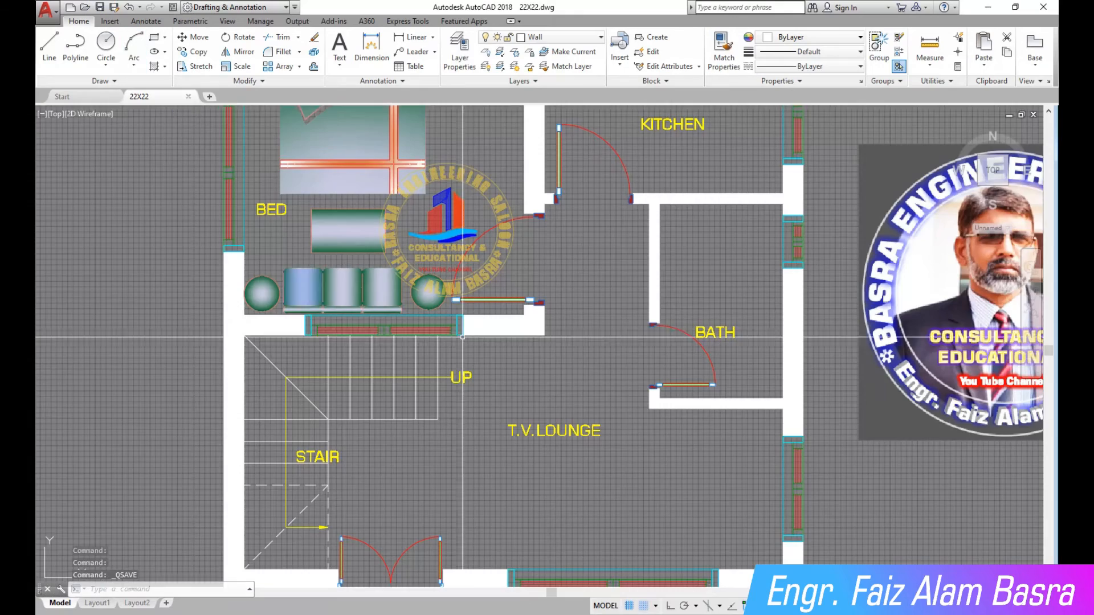
scroll(387, 308, "down", 4)
scroll(473, 290, "up", 2)
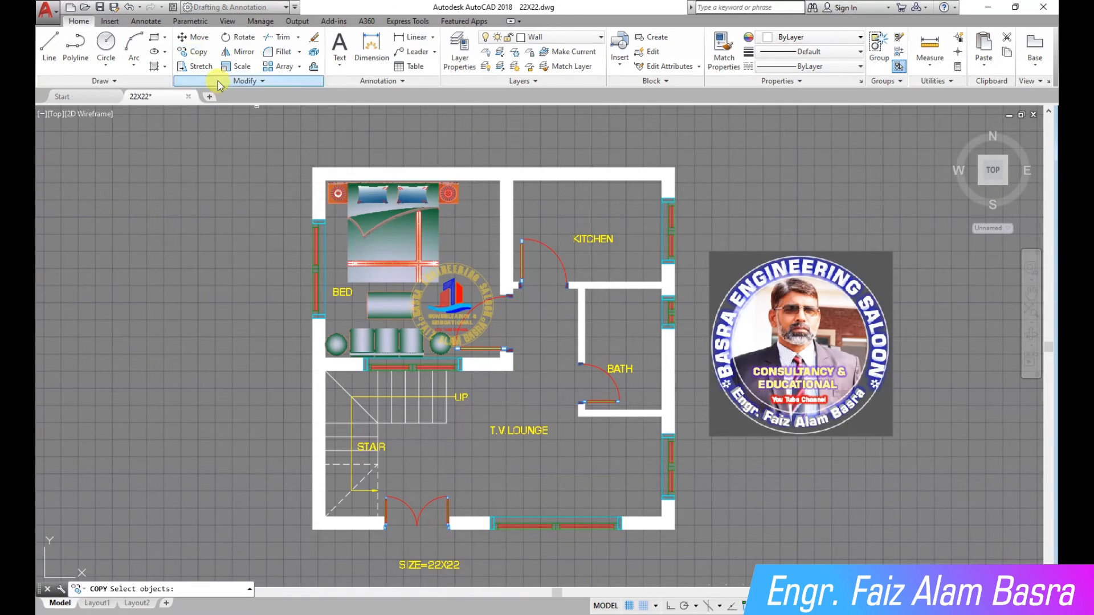
scroll(433, 319, "down", 5)
scroll(376, 287, "up", 8)
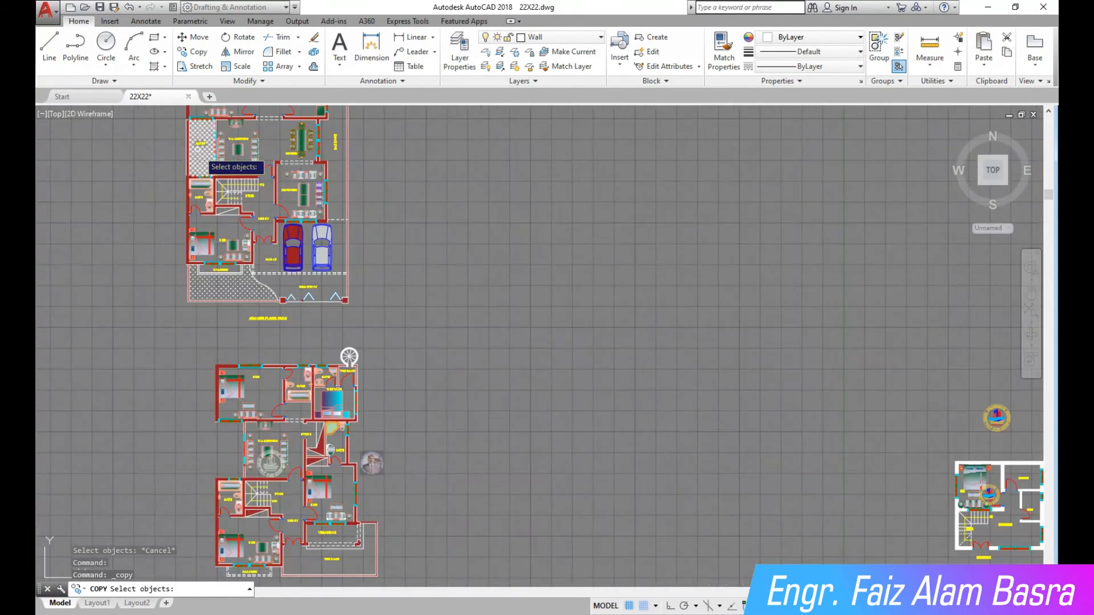
scroll(521, 287, "up", 4)
scroll(518, 300, "down", 4)
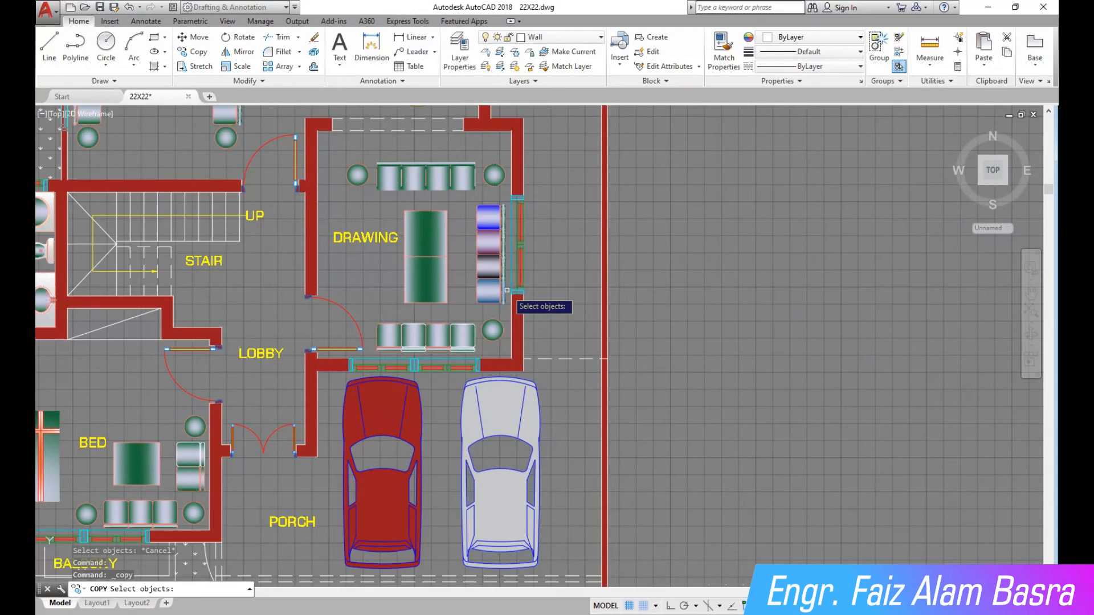
scroll(270, 412, "up", 6)
left_click(483, 505)
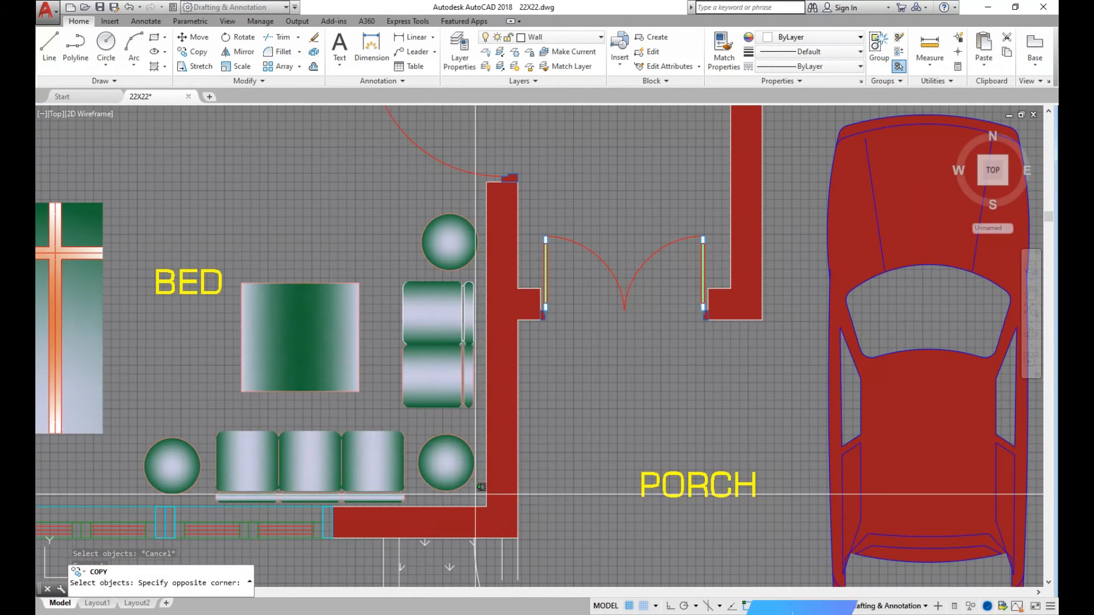
left_click(237, 213)
left_click(208, 485)
left_click(139, 422)
left_click(481, 501)
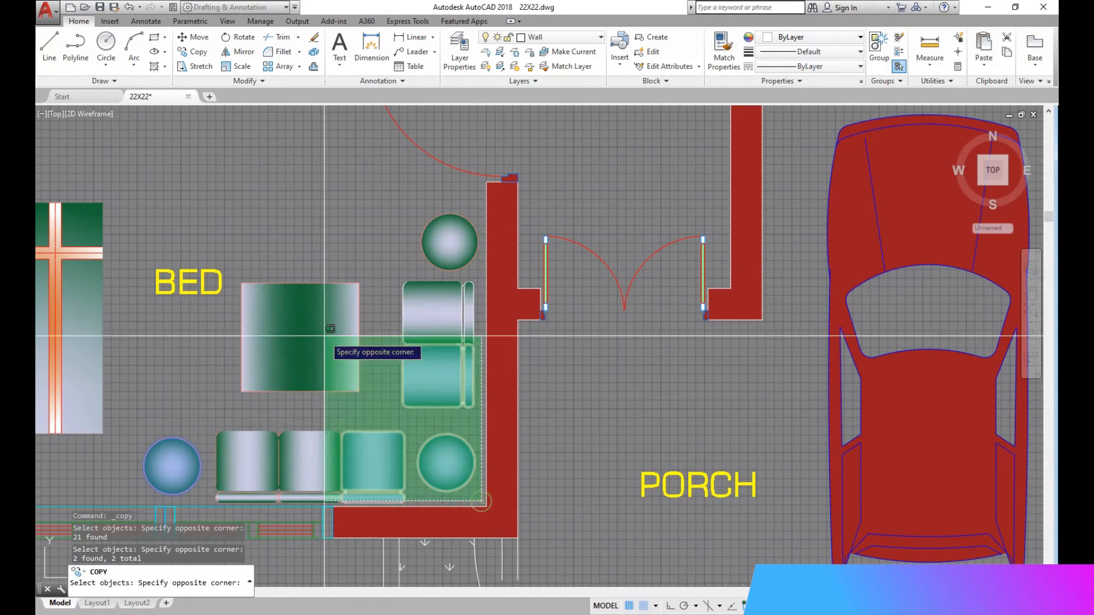
left_click(131, 197)
key("Return")
left_click(319, 390)
scroll(297, 342, "down", 6)
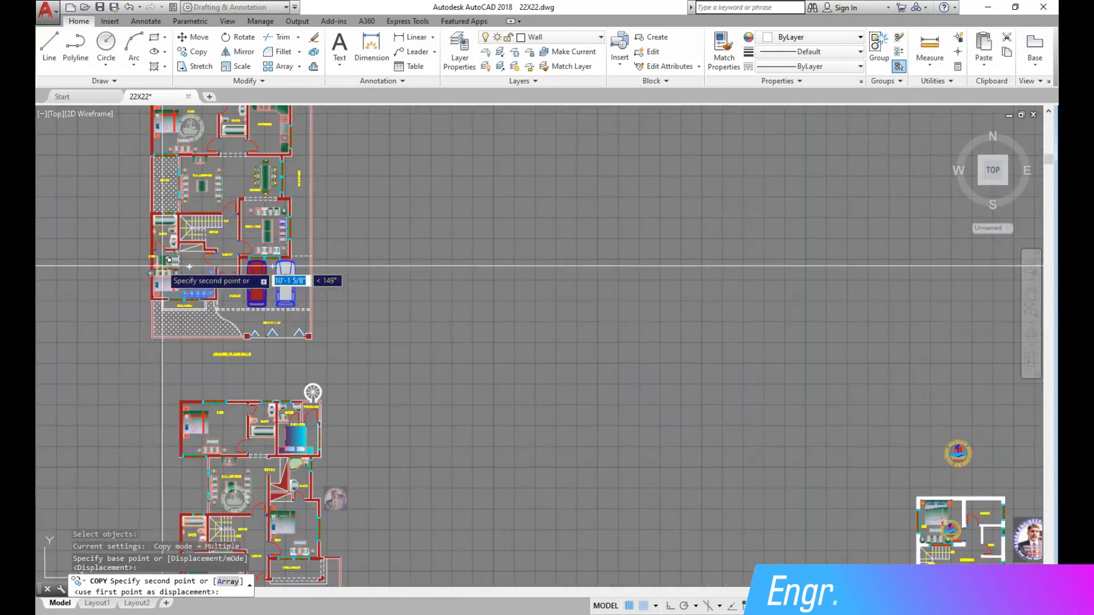
scroll(314, 331, "up", 8)
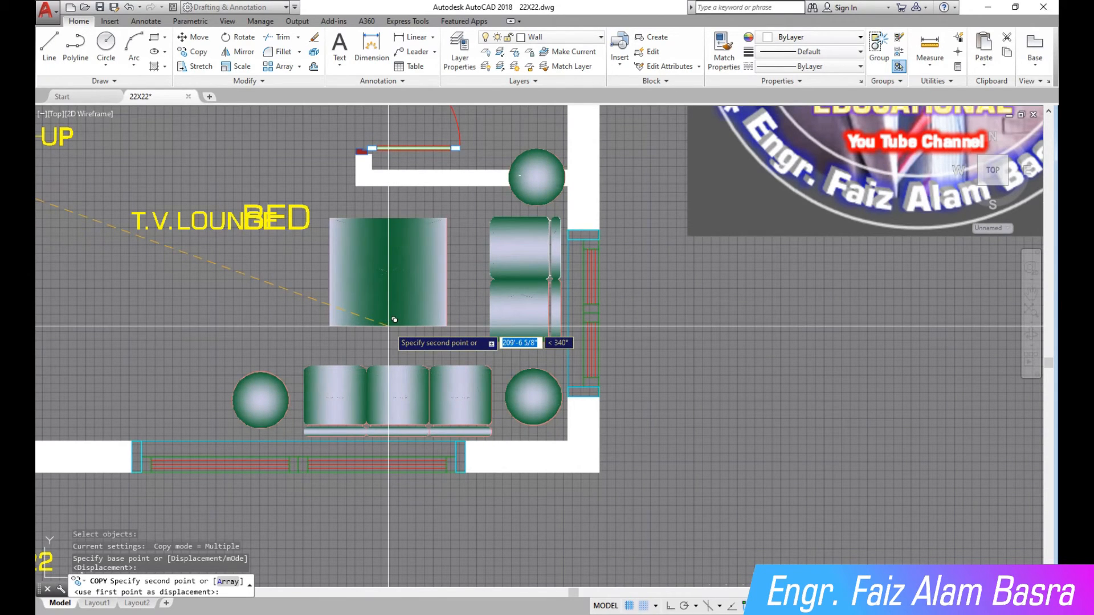
left_click(396, 320)
key("Escape")
- Erase the copied BED label and the upper round side table from the T.V. lounge
left_click(310, 220)
key("Delete")
left_click(545, 202)
left_click(531, 216)
key("Delete")
scroll(470, 265, "down", 1)
scroll(311, 296, "up", 1)
left_click(388, 381)
left_click(313, 365)
key("Return")
left_click(339, 325)
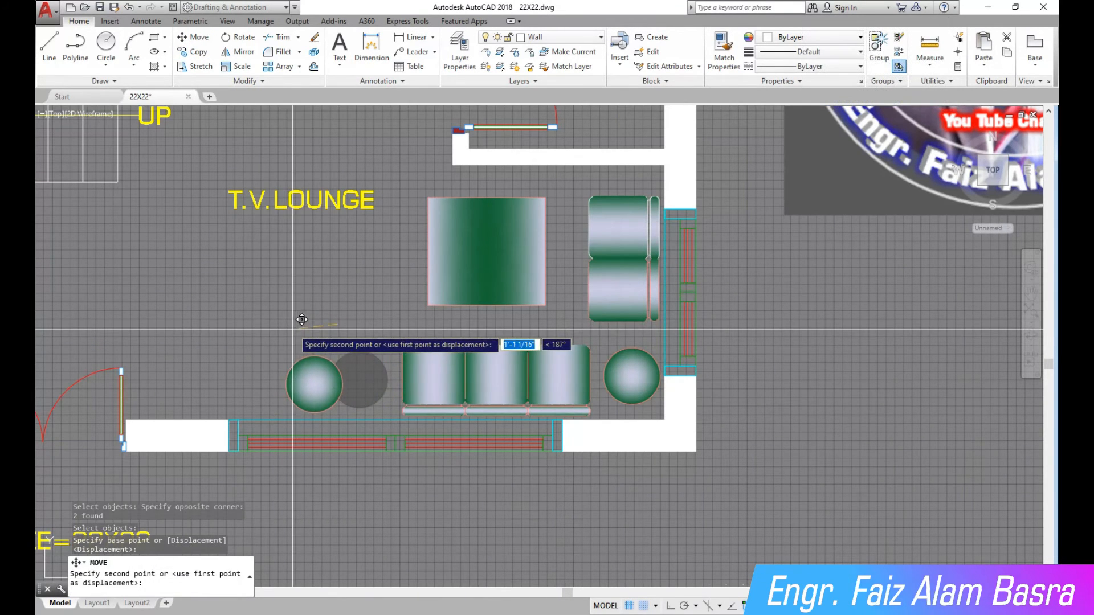
key("Escape")
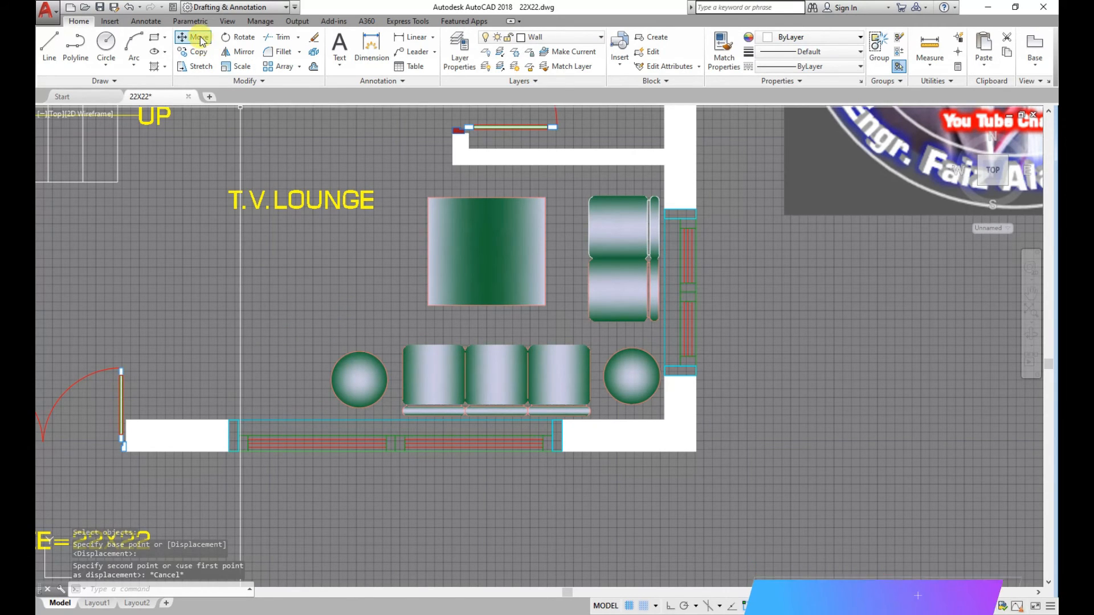
- Mirror the two-seat sofa about a vertical line through the middle of the three-seat sofa, keeping the original
left_click(245, 53)
left_click(611, 312)
left_click(583, 188)
key("Return")
left_click(496, 344)
key("F8")
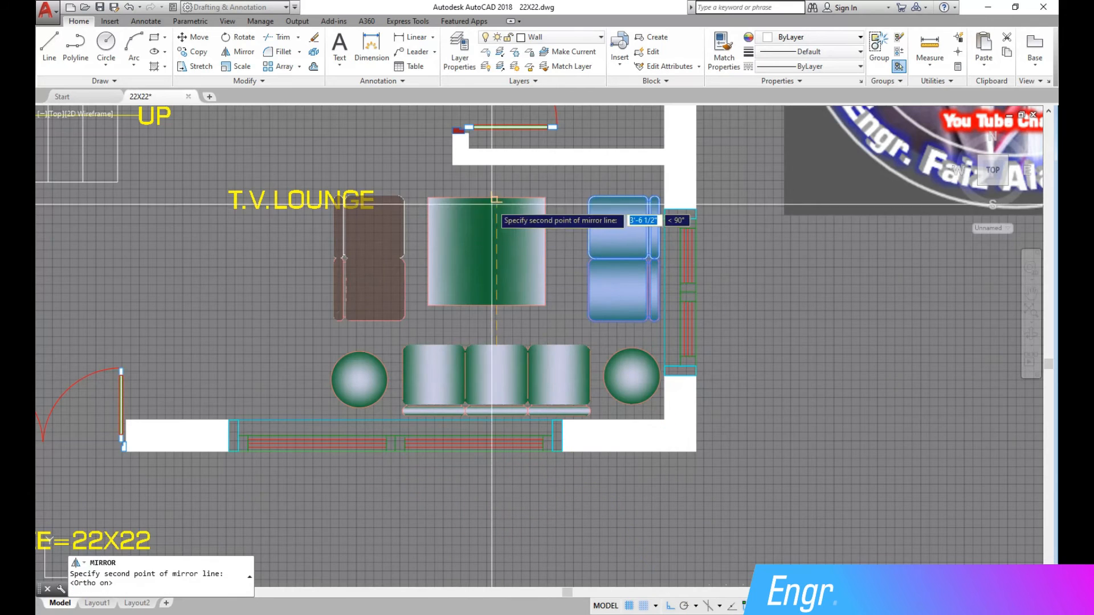
left_click(506, 223)
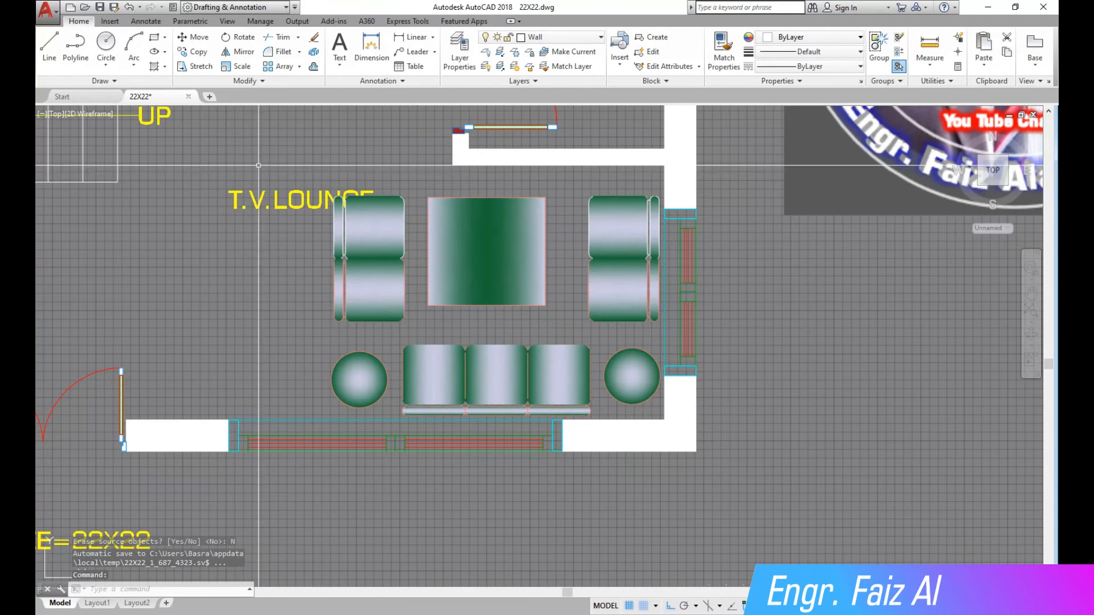
- Move the mirrored two-seat sofa straight left, away from the centre table
left_click(194, 37)
left_click(327, 189)
left_click(407, 327)
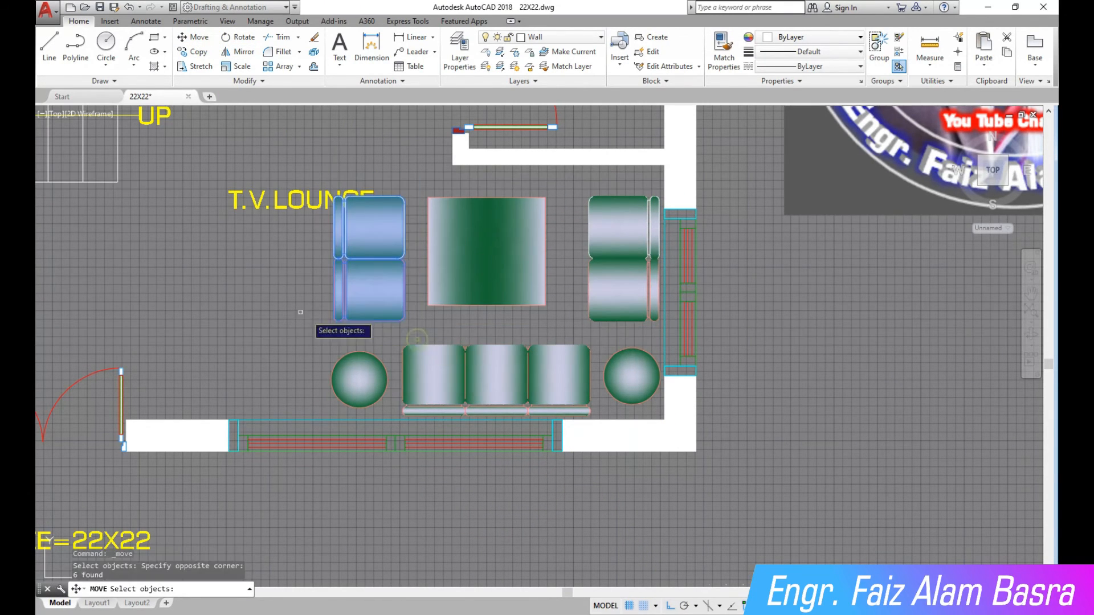
key("Return")
left_click(284, 275)
left_click(199, 258)
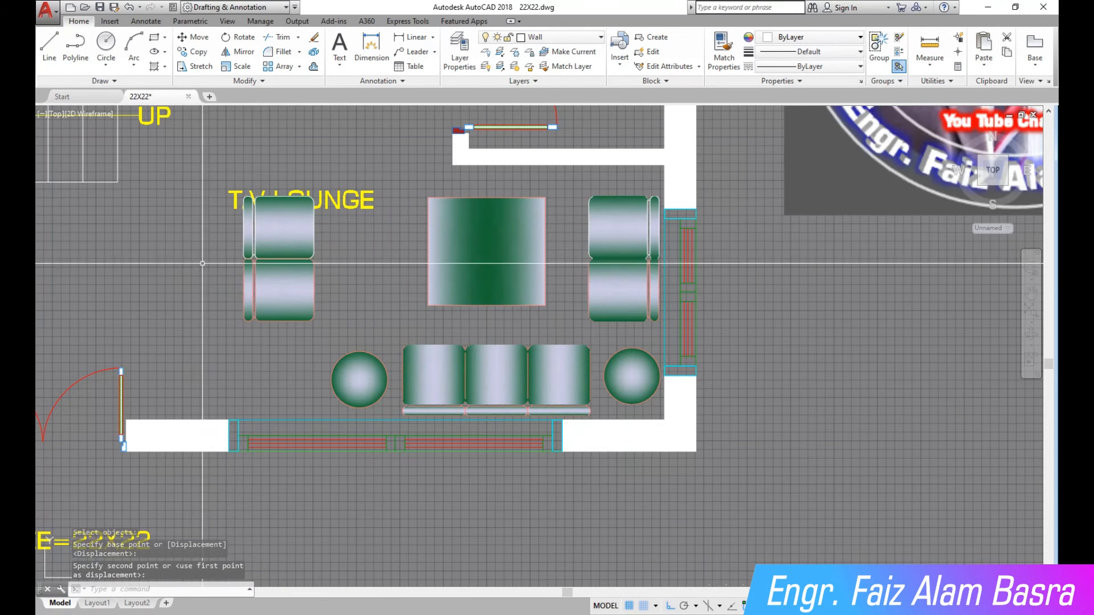
- Copy the left round side table further left, below the mirrored sofa, and erase the original
left_click(197, 52)
left_click(373, 365)
key("Return")
left_click(369, 328)
left_click(245, 336)
key("Escape")
left_click(366, 371)
key("Delete")
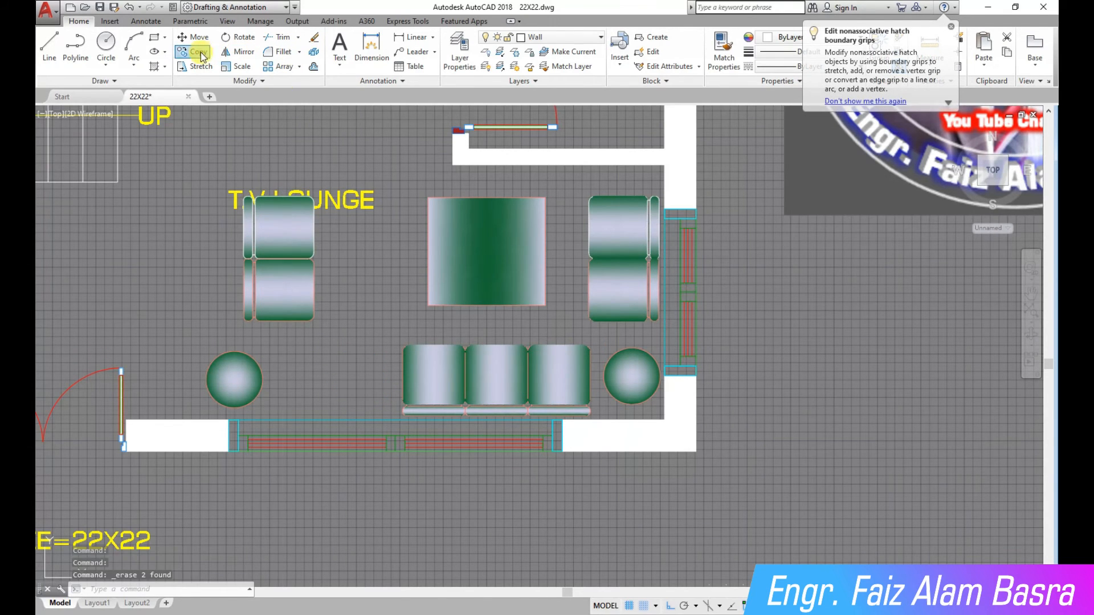
- Copy the leftmost seat of the three-seat sofa twice to the left, edge to edge, to make a five-seat sofa
left_click(201, 56)
scroll(427, 402, "up", 2)
left_click(452, 428)
left_click(428, 302)
key("Return")
left_click(490, 361)
left_click(391, 360)
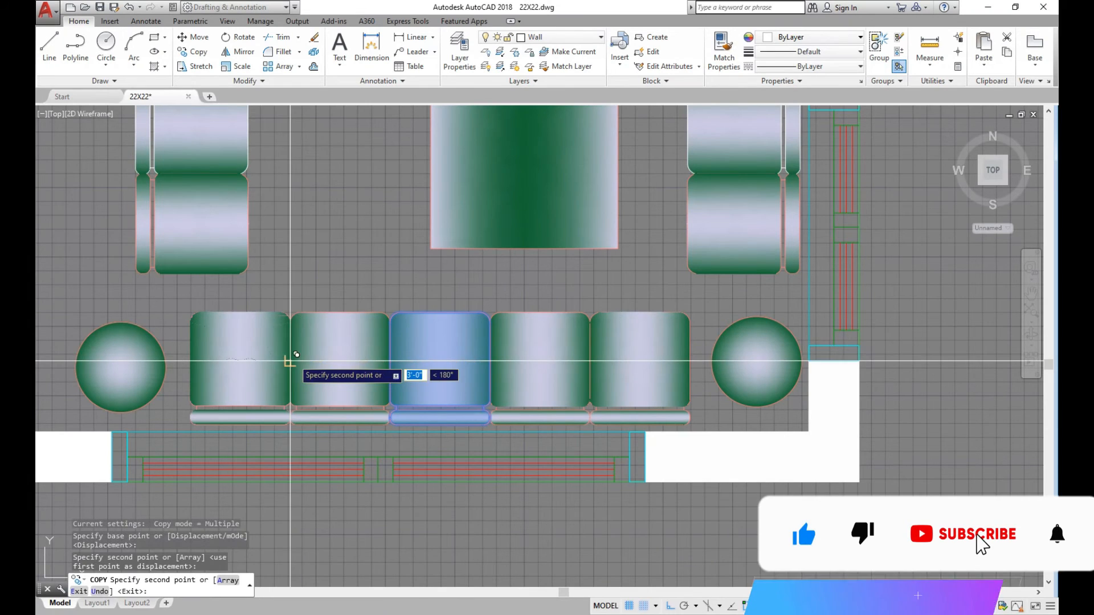
left_click(290, 361)
key("Escape")
- Move the left two-seat sofa straight left by about 11 inches
scroll(503, 348, "down", 2)
scroll(365, 279, "up", 2)
scroll(357, 300, "down", 1)
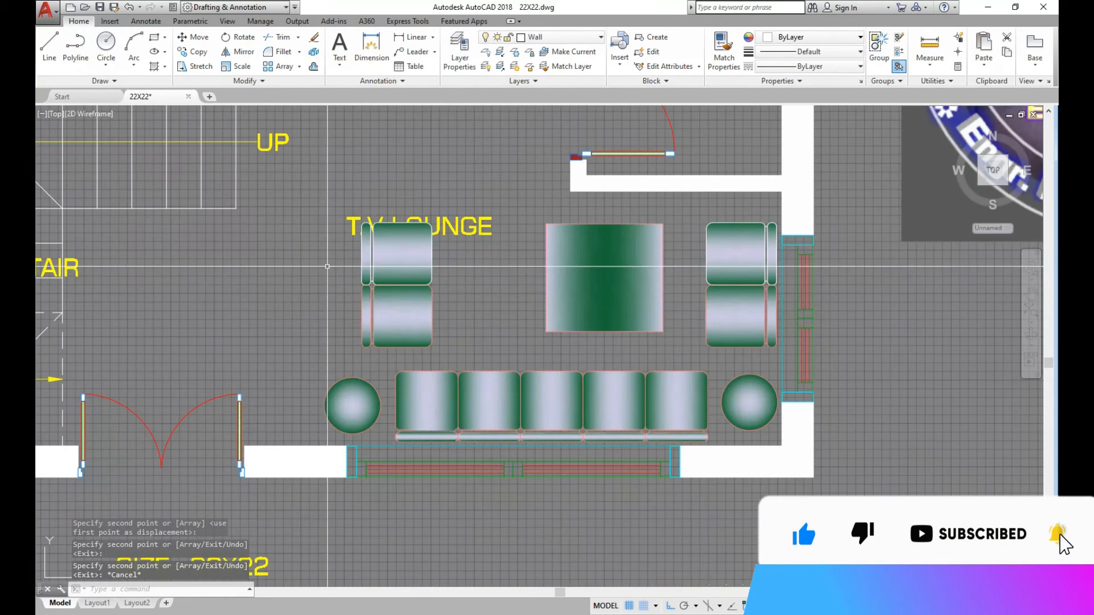
scroll(327, 266, "up", 2)
left_click(199, 36)
left_click(342, 166)
left_click(504, 405)
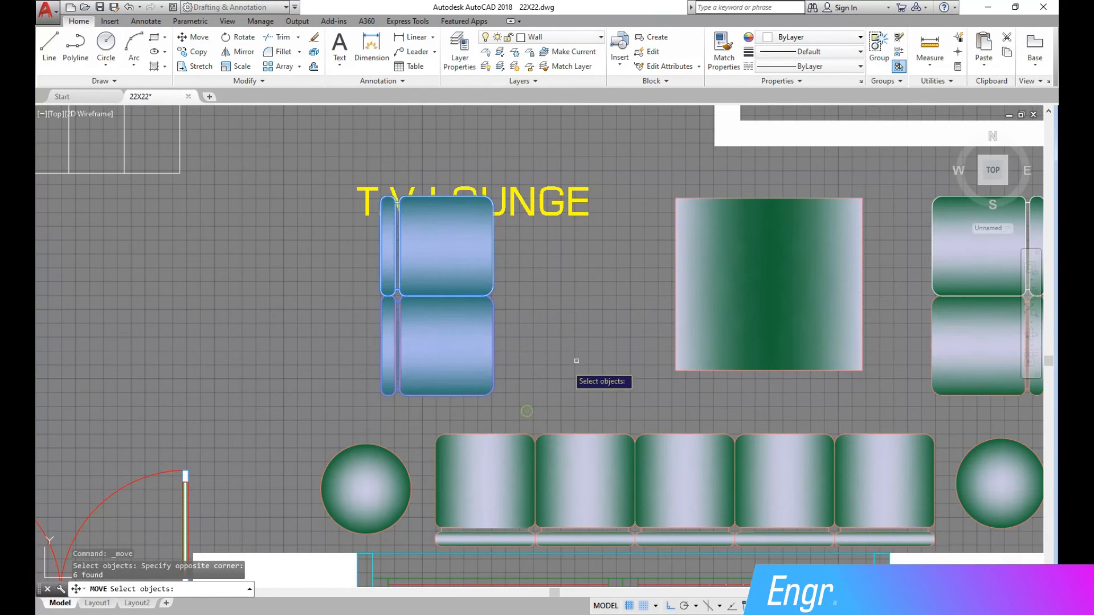
key("Return")
left_click(596, 337)
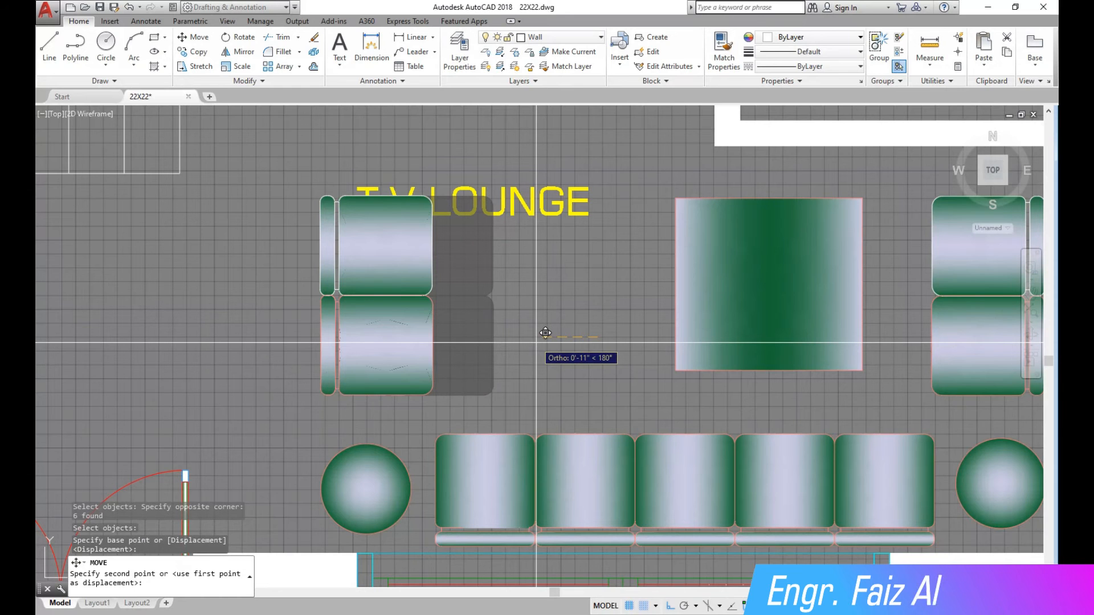
left_click(543, 333)
- Move the left two-seat sofa straight down, clear of the T.V. LOUNGE label
left_click(198, 37)
left_click(288, 171)
left_click(462, 388)
key("Return")
left_click(495, 295)
left_click(495, 330)
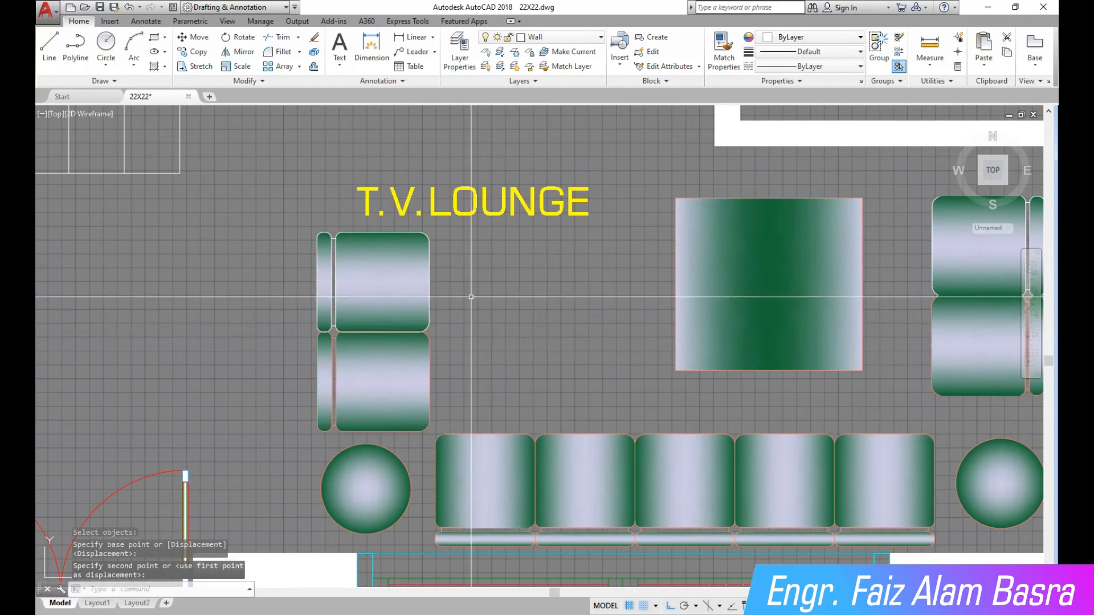
- Move the right two-seat sofa straight down, level with the left one
scroll(447, 279, "down", 2)
scroll(782, 266, "up", 2)
left_click(199, 37)
scroll(806, 331, "up", 2)
left_click(818, 488)
left_click(708, 161)
key("Return")
left_click(600, 171)
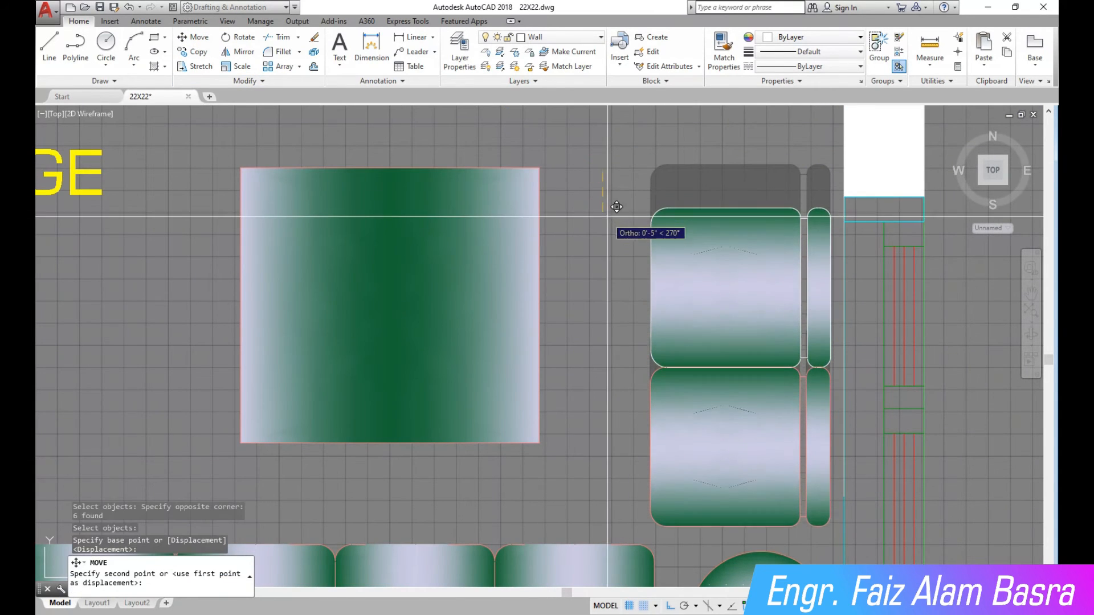
left_click(603, 234)
- Stretch the upper edge of the T.V. lounge's centre table outline downward to make the table shallower
scroll(639, 211, "down", 3)
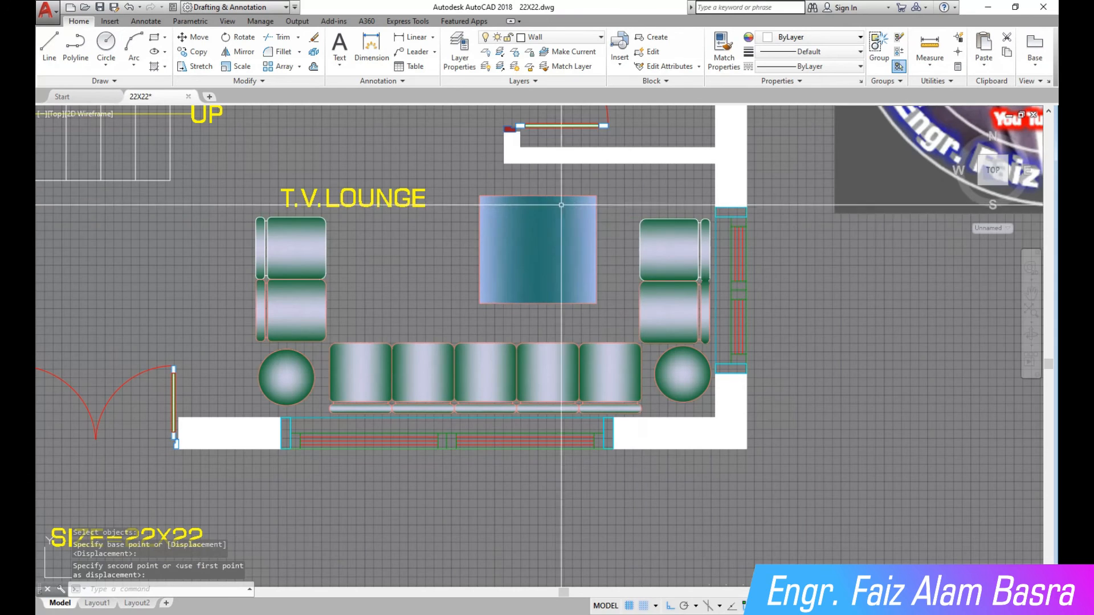
scroll(524, 215, "up", 1)
scroll(524, 215, "down", 1)
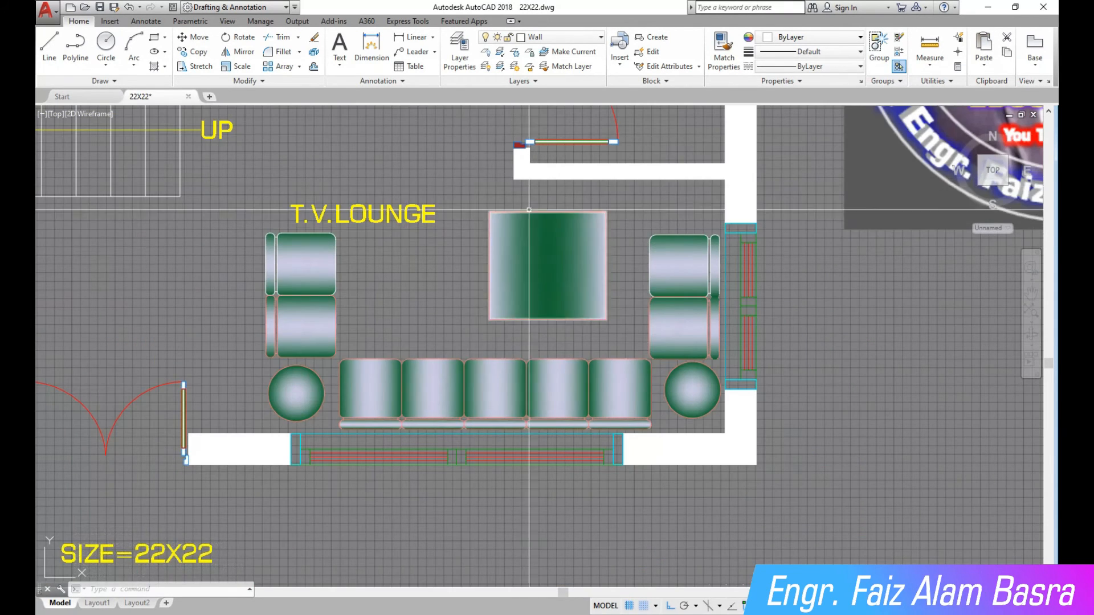
scroll(526, 202, "up", 2)
left_click(679, 257)
left_click(439, 191)
key("Return")
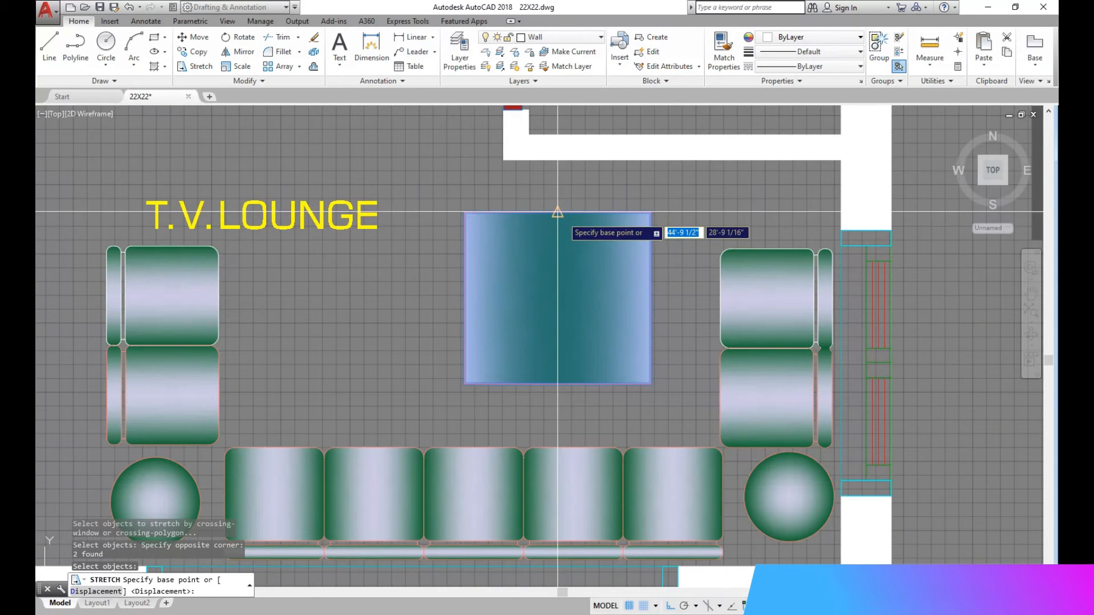
left_click(557, 212)
left_click(571, 289)
- Stretch the upper edge of the centre table's gradient hatch down to the shortened outline
left_click(555, 215)
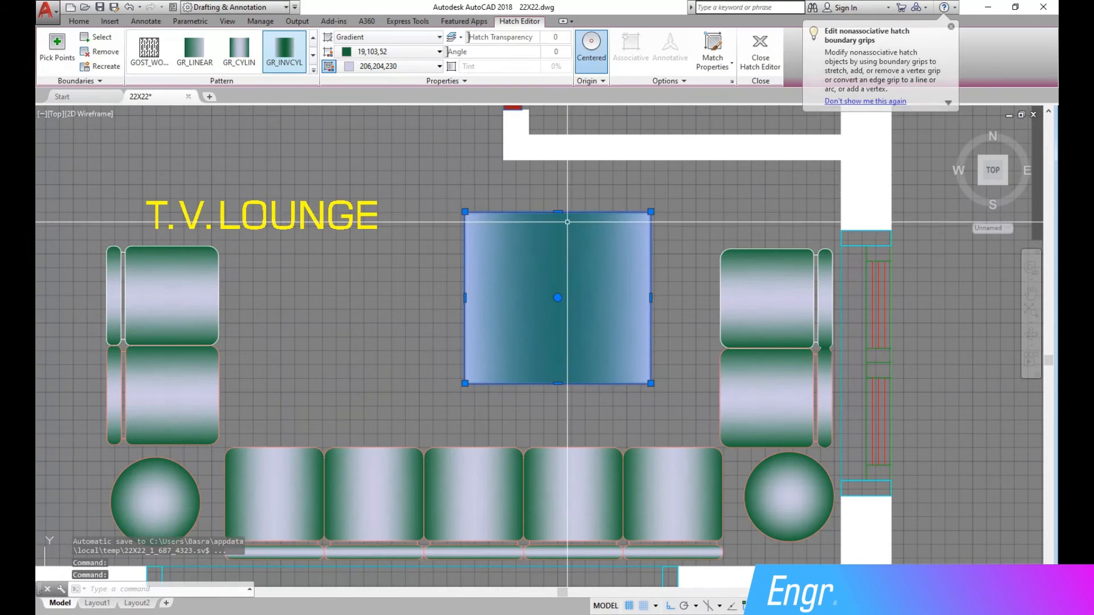
left_click(557, 212)
key("Escape")
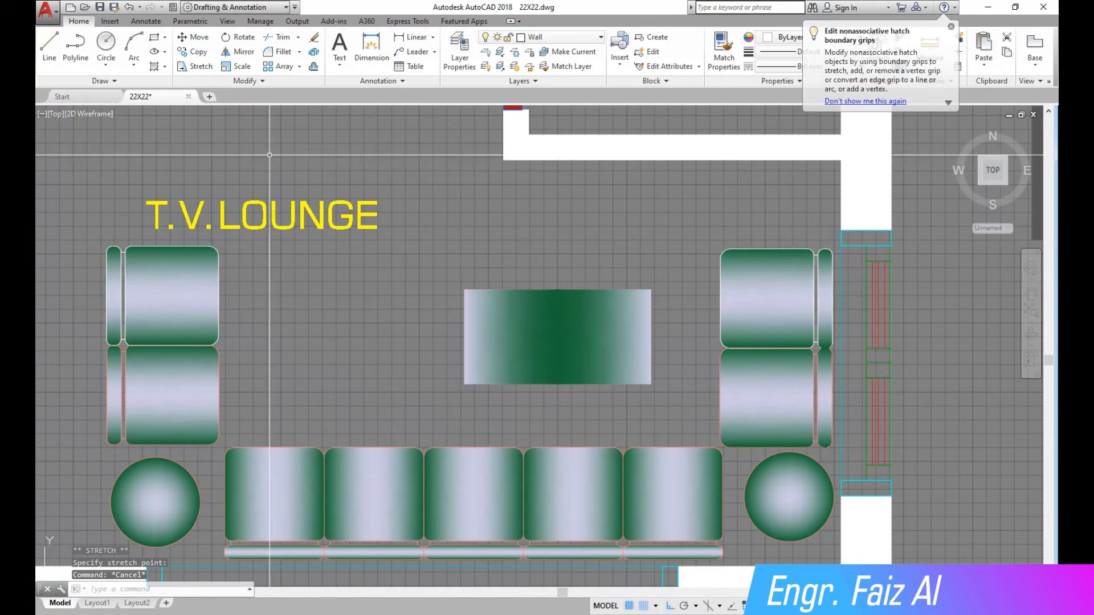
- Copy the T.V. lounge's centre table with its gradient hatch directly to its left, edge to edge
left_click(195, 53)
left_click(676, 408)
left_click(534, 297)
key("Return")
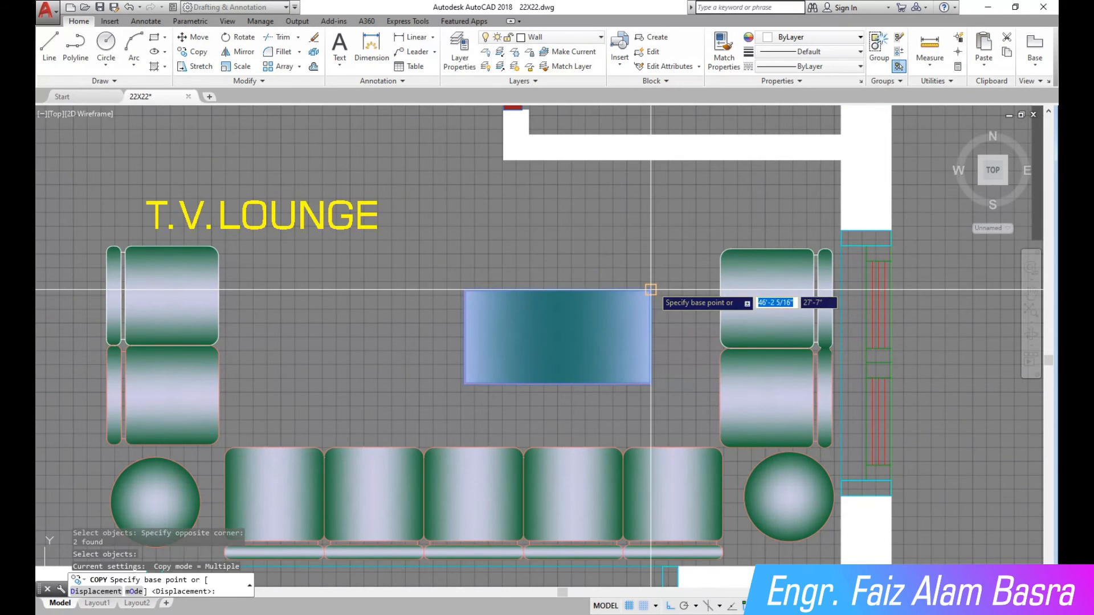
left_click(651, 290)
left_click(465, 290)
key("Escape")
- Move the right centre table slightly to the right to leave a narrow gap between the two tables
left_click(200, 40)
left_click(659, 416)
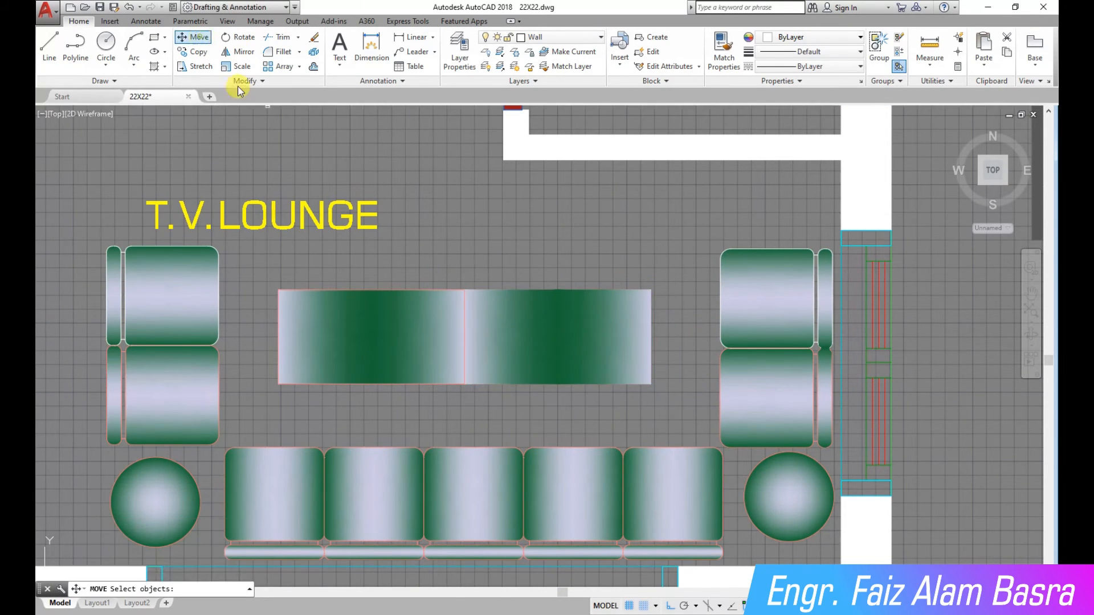
left_click(528, 290)
key("Return")
left_click(478, 246)
left_click(491, 246)
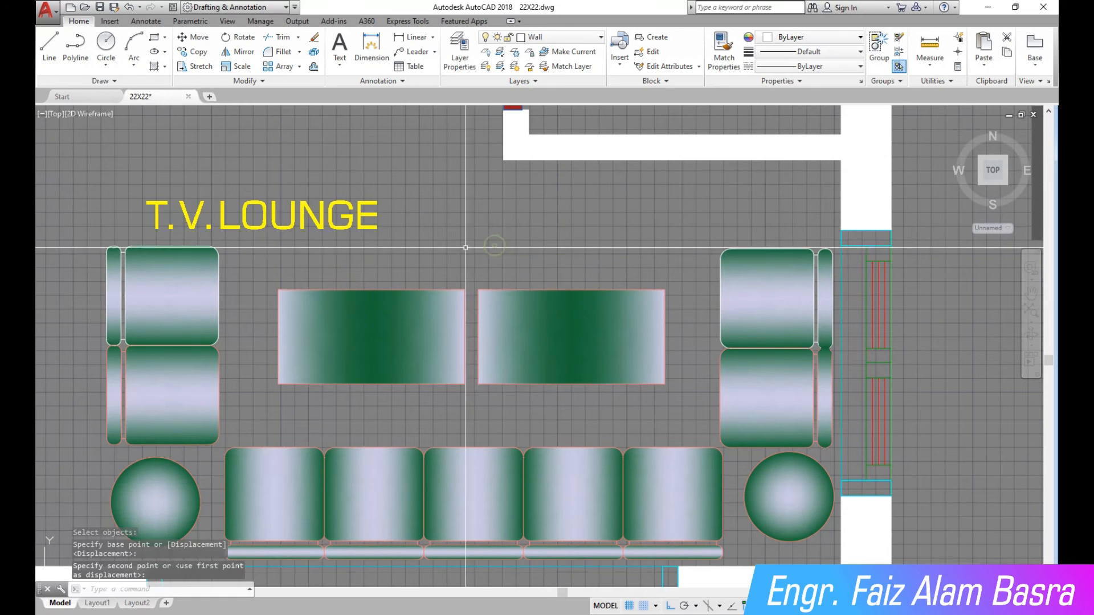
- Move both centre tables straight down, closer to the five-seat sofa
left_click(199, 40)
left_click(517, 395)
left_click(448, 302)
key("Return")
left_click(444, 210)
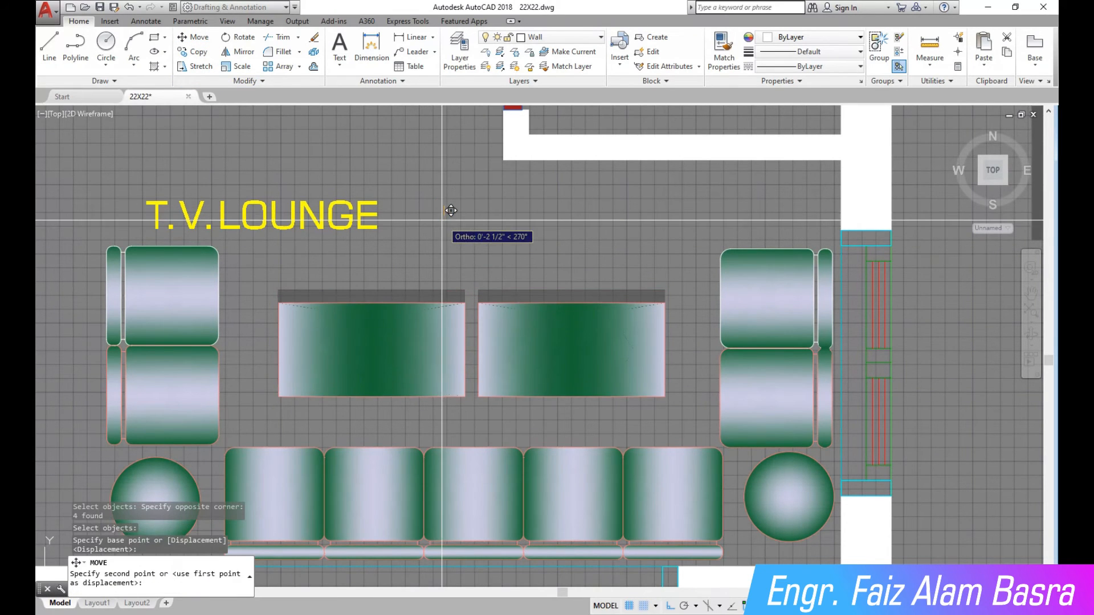
left_click(453, 216)
scroll(484, 239, "down", 4)
scroll(493, 259, "up", 2)
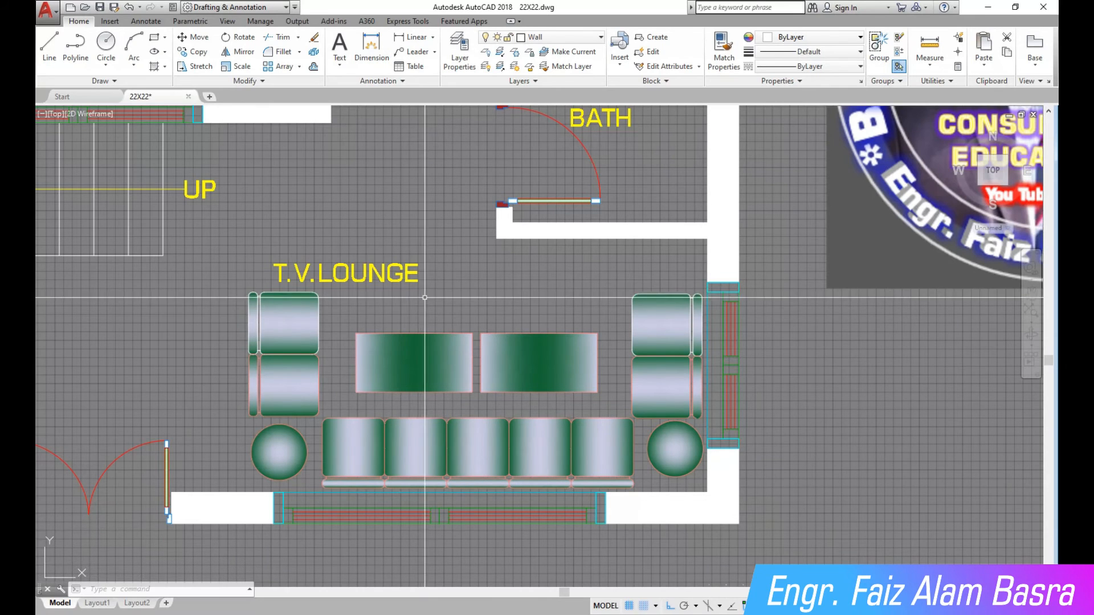
- Move the T.V. LOUNGE label horizontally to the right, above the gap between the two centre tables
left_click(348, 290)
left_click(309, 258)
key("Return")
left_click(328, 269)
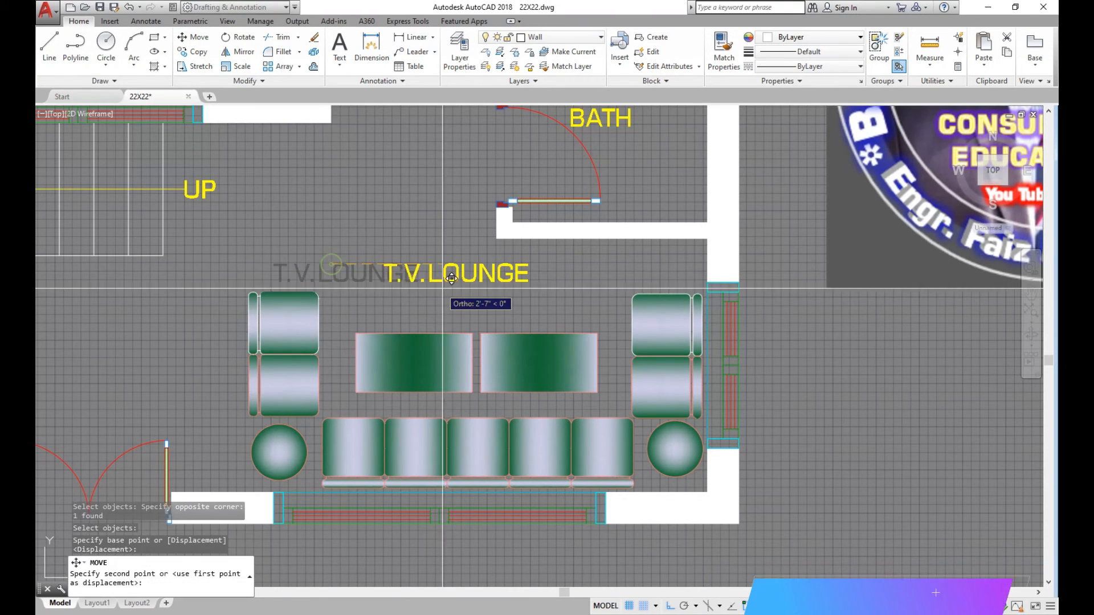
left_click(451, 292)
- Move the T.V. LOUNGE label straight down, just above the centre tables
left_click(198, 42)
left_click(475, 273)
key("Return")
left_click(415, 191)
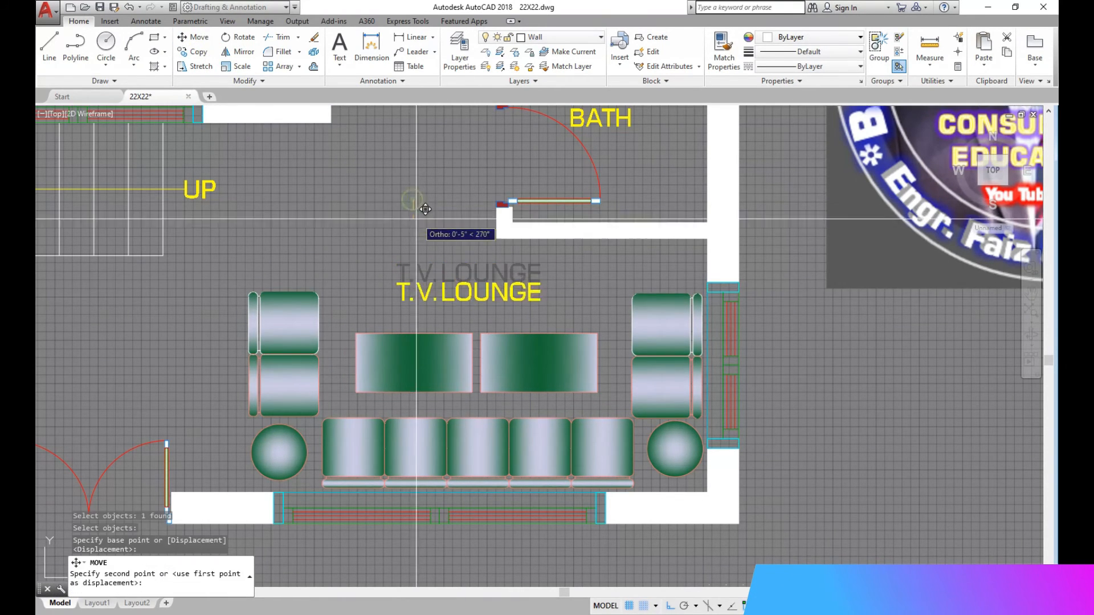
left_click(416, 229)
scroll(488, 279, "down", 3)
scroll(488, 281, "up", 4)
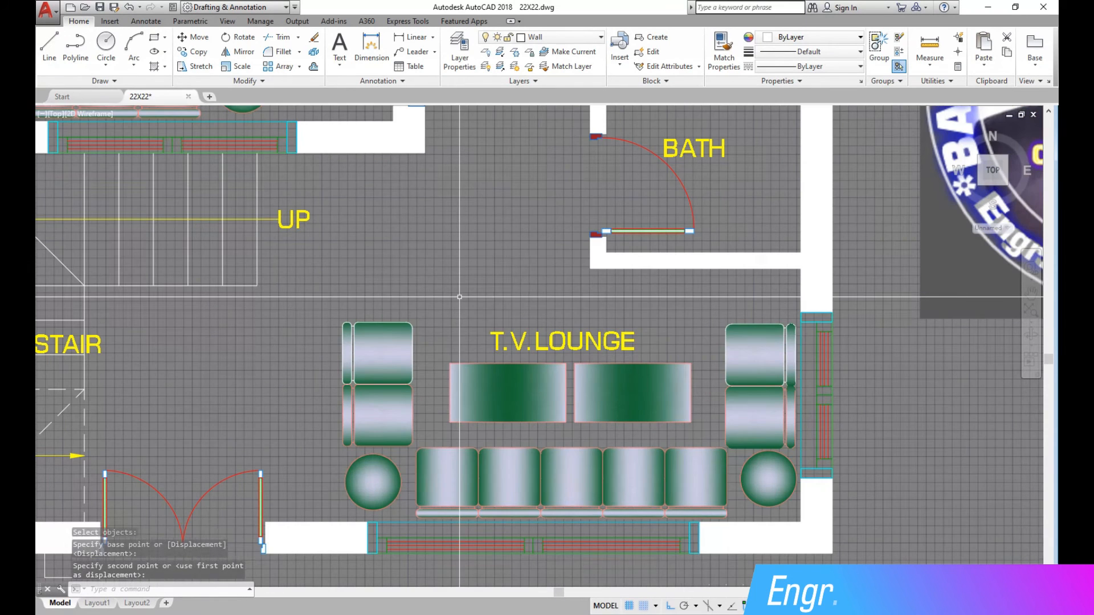
- Change the T.V. LOUNGE label's text to SITTING
double_click(547, 341)
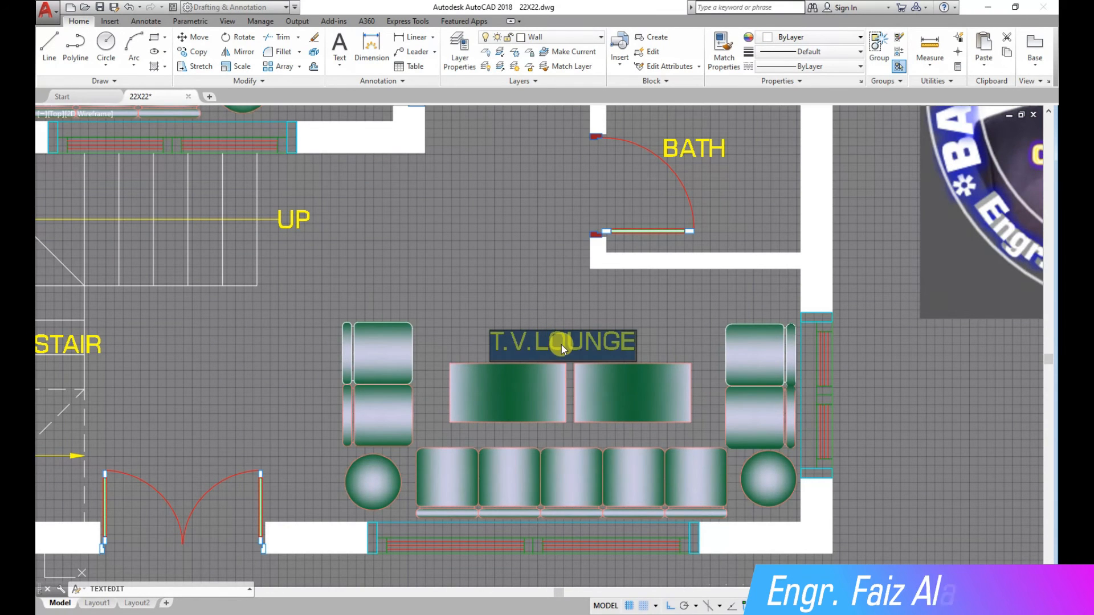
type("SITTING")
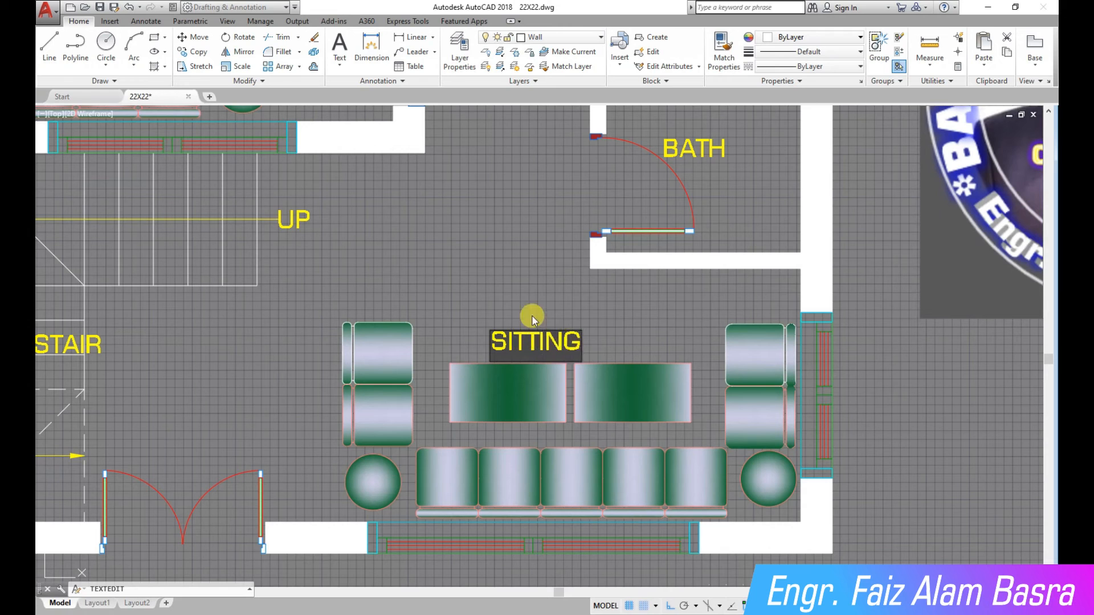
key("Return")
scroll(488, 322, "down", 2)
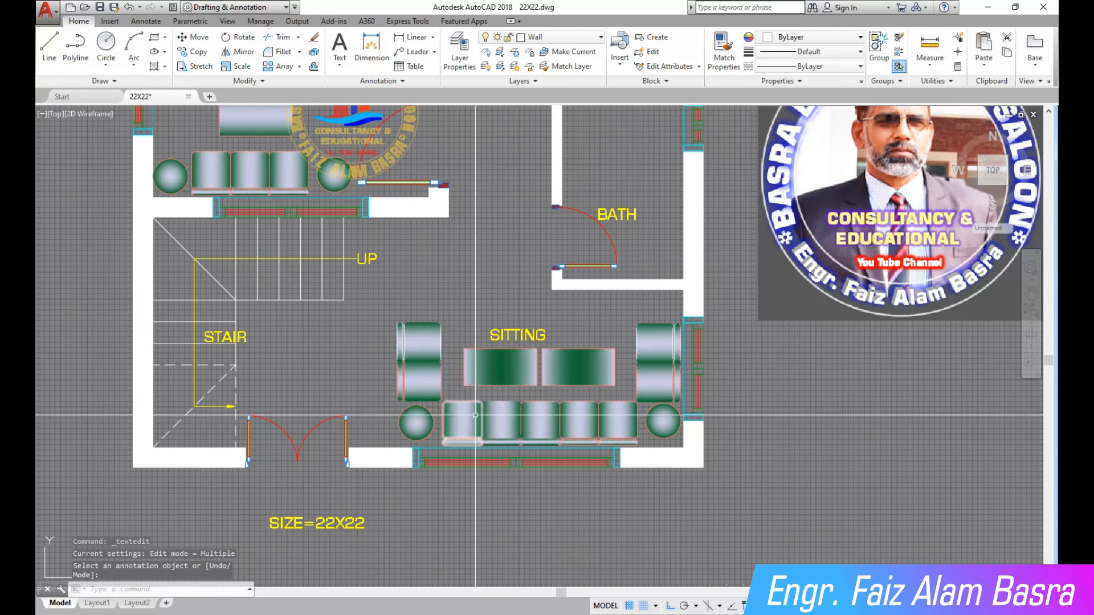
scroll(398, 357, "up", 2)
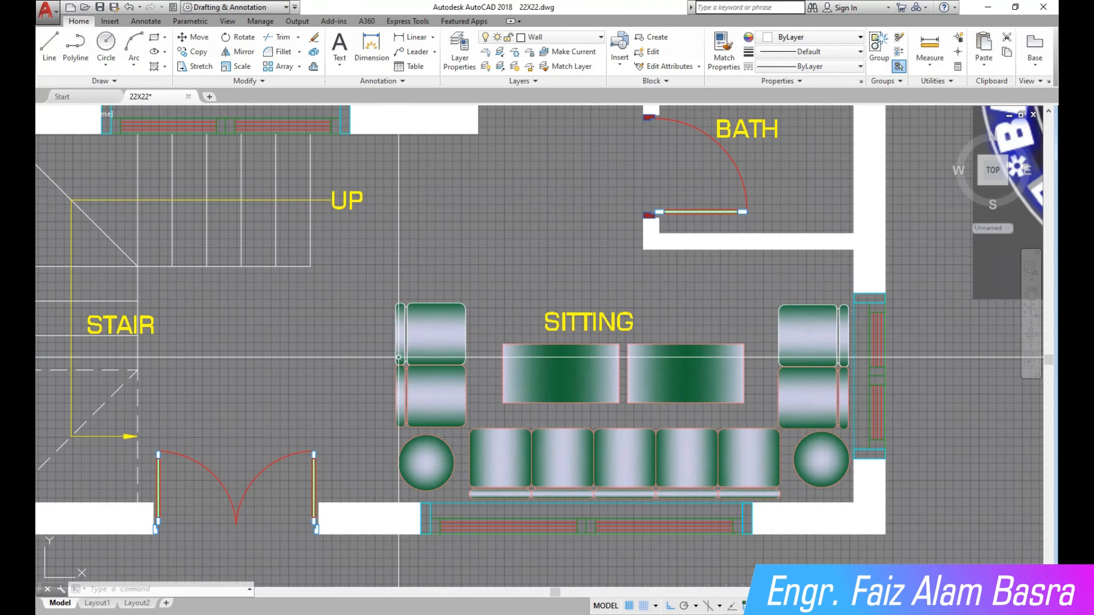
scroll(720, 283, "up", 2)
scroll(532, 285, "down", 2)
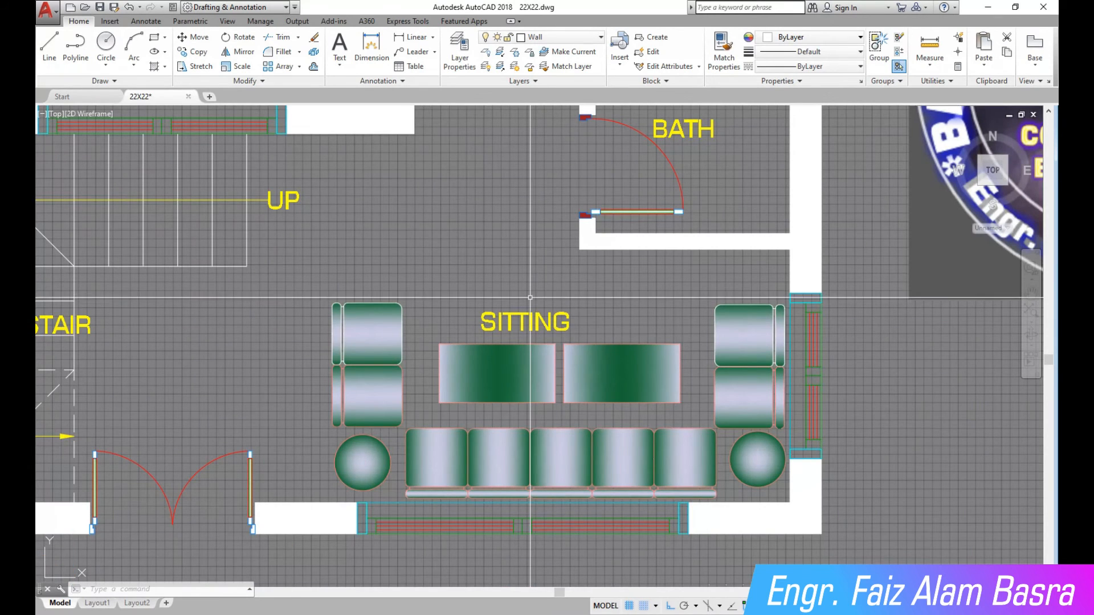
scroll(532, 307, "down", 3)
scroll(514, 324, "down", 2)
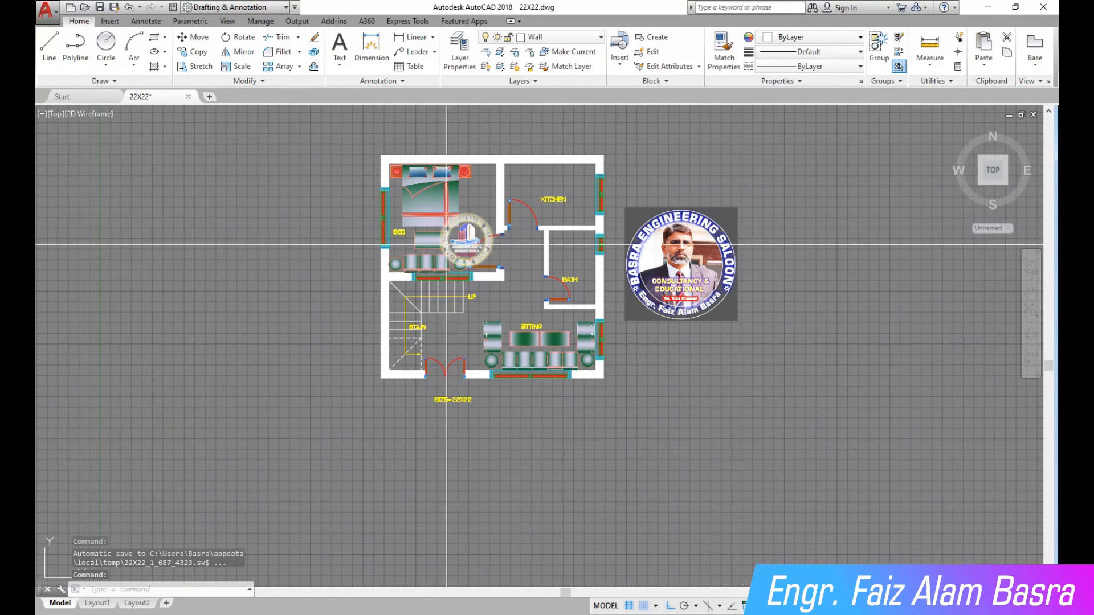
- Copy the L-shaped kitchen counter block from the furniture collection to the free space beside the 22x22 plan
left_click(201, 52)
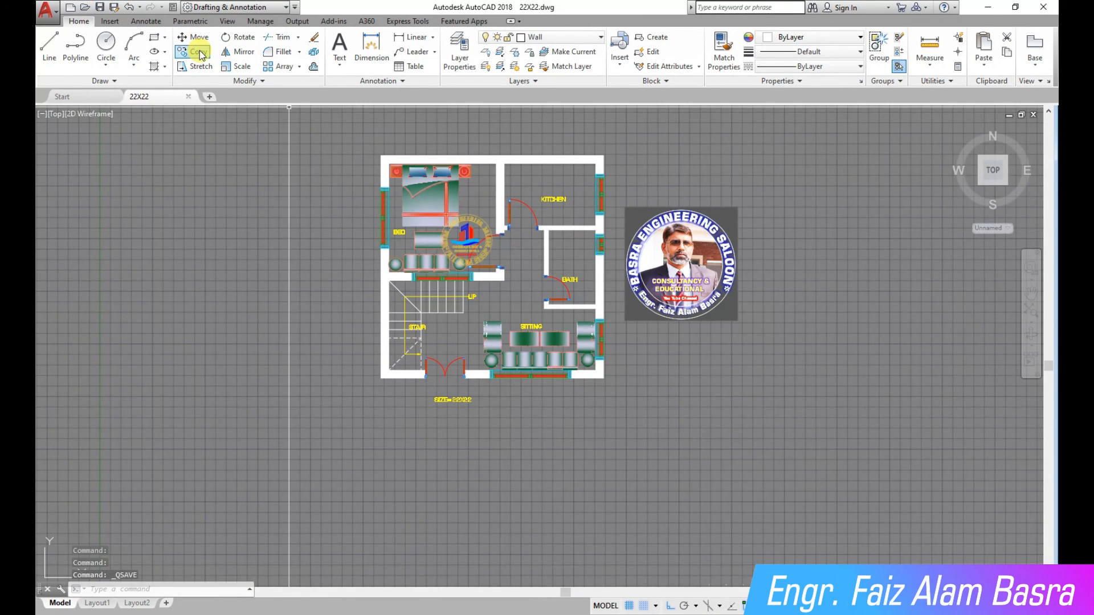
scroll(549, 190, "down", 4)
scroll(915, 250, "up", 4)
left_click(915, 250)
left_click(883, 220)
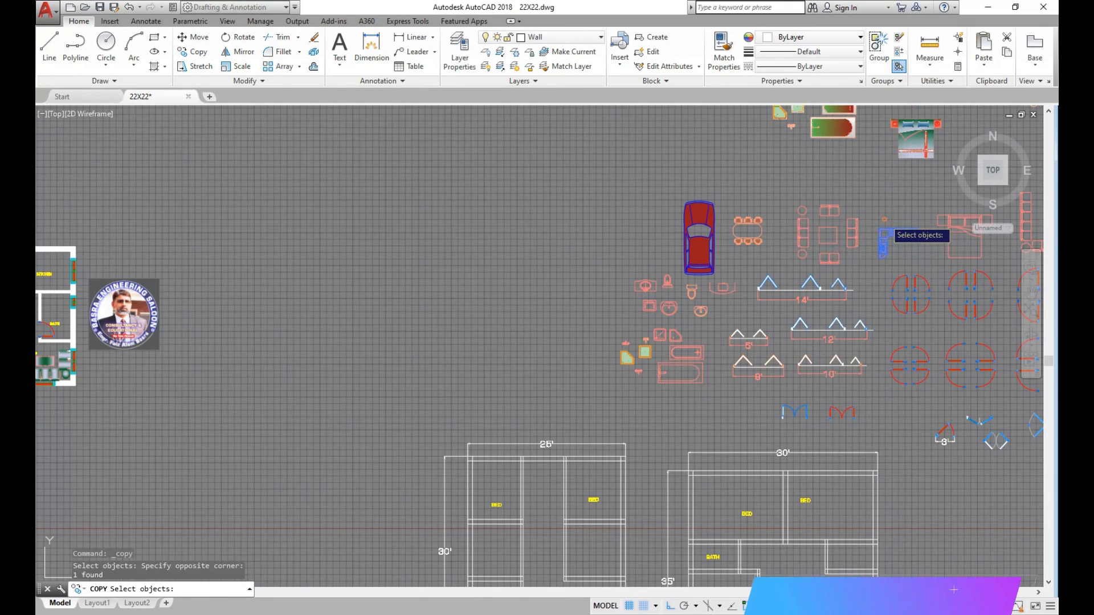
key("Return")
scroll(873, 228, "up", 4)
left_click(893, 233)
scroll(745, 255, "down", 6)
scroll(264, 255, "up", 4)
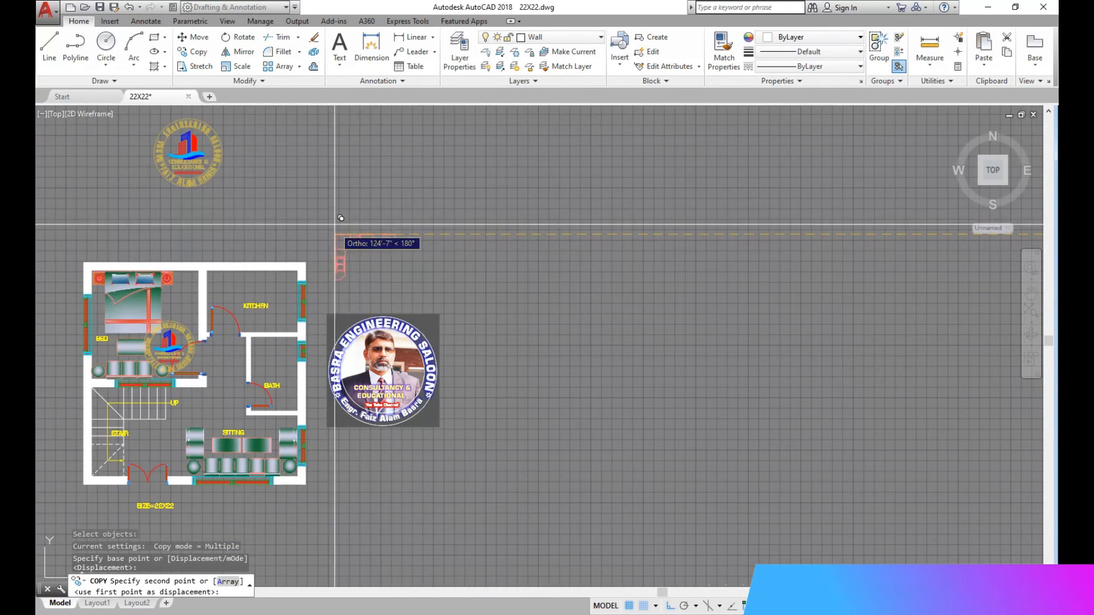
left_click(360, 237)
key("Escape")
- Mirror the copied kitchen counter about a vertical line through its corner, erasing the source object
left_click(239, 58)
left_click(419, 265)
left_click(385, 242)
key("Return")
left_click(359, 234)
left_click(367, 168)
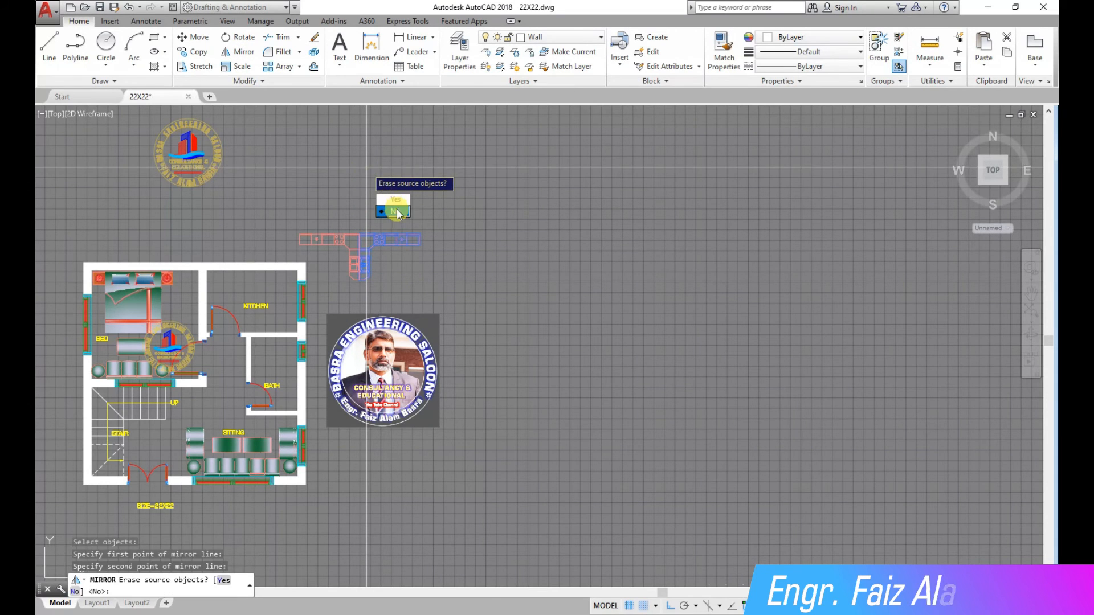
left_click(394, 199)
scroll(244, 265, "up", 2)
- Move the mirrored counter by its outer corner into the kitchen's upper-right inside corner
left_click(194, 38)
scroll(368, 198, "up", 4)
left_click(535, 263)
left_click(504, 232)
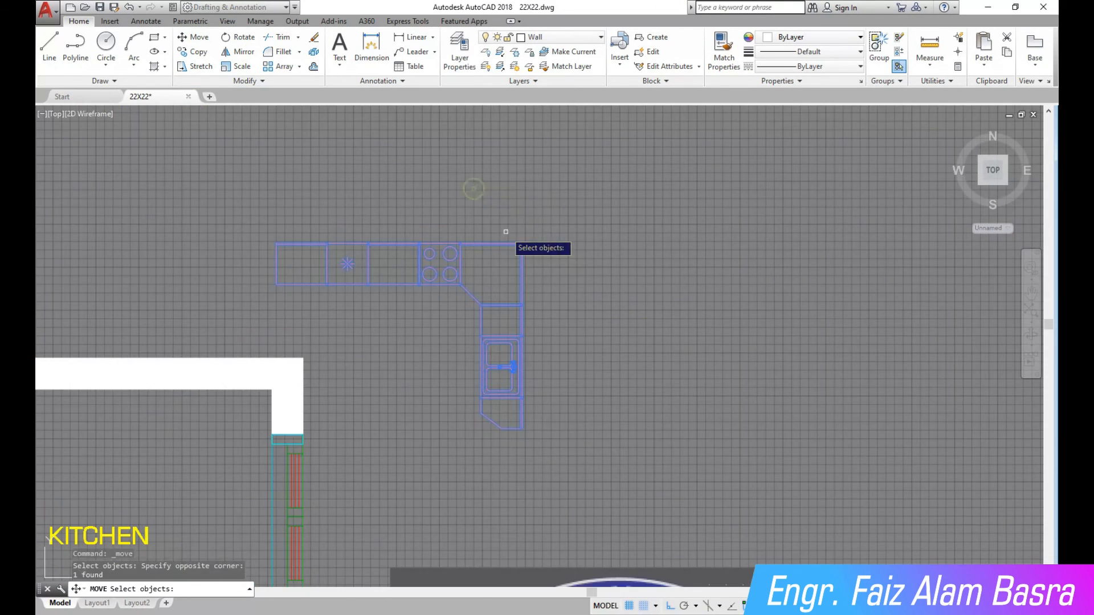
scroll(506, 233, "up", 6)
key("Return")
left_click(570, 271)
scroll(587, 200, "down", 8)
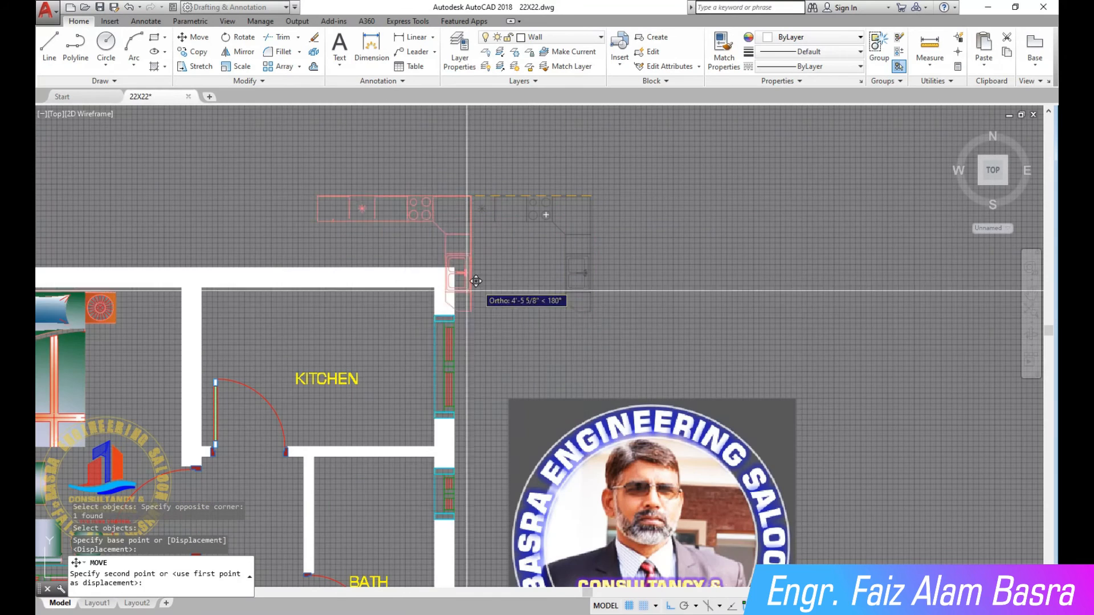
left_click(434, 288)
scroll(351, 352, "up", 2)
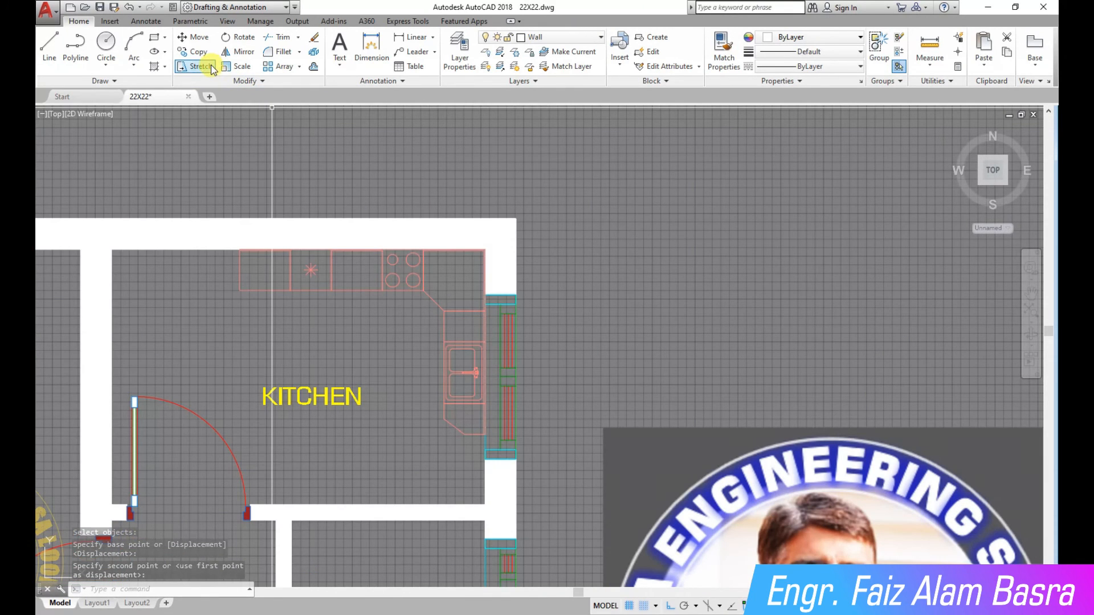
- Measure the kitchen's right inner wall from the upper corner to the lower wall with a linear dimension
left_click(416, 37)
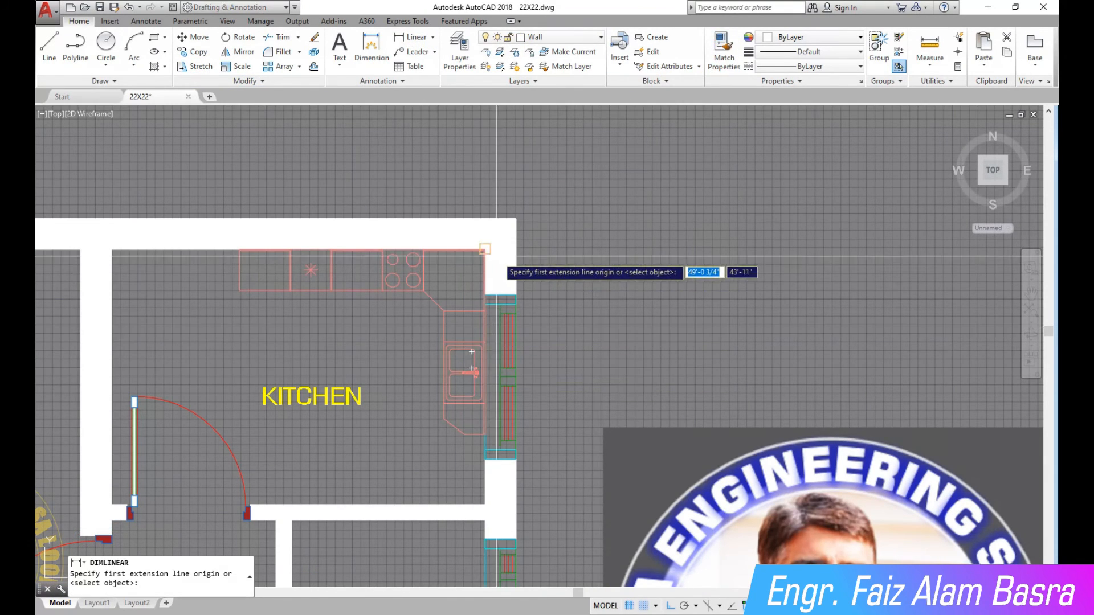
scroll(484, 249, "up", 5)
left_click(482, 235)
scroll(480, 238, "down", 6)
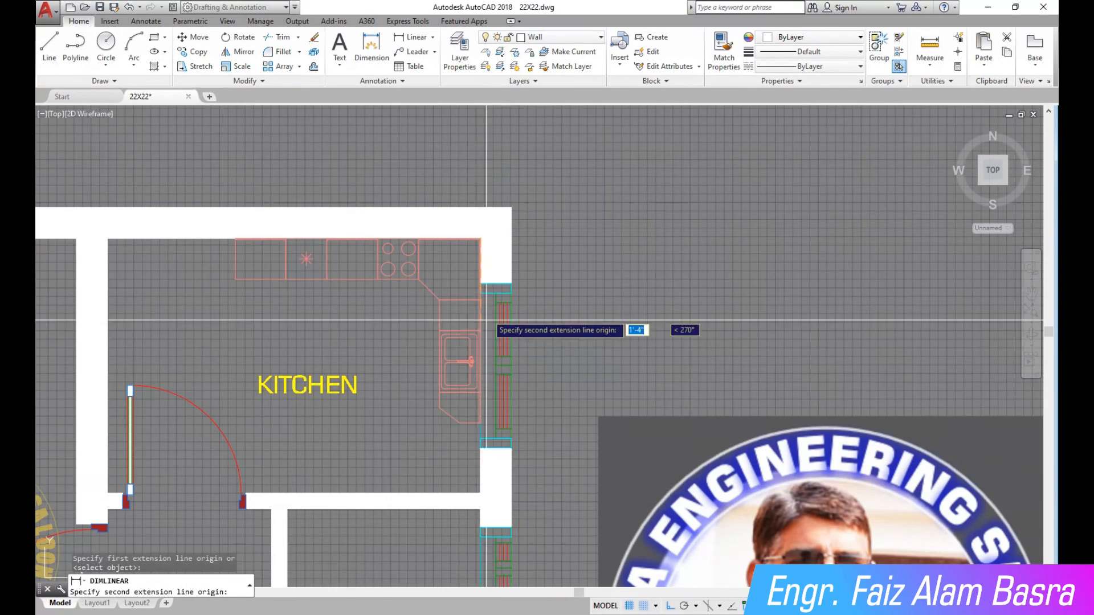
scroll(487, 485, "up", 2)
left_click(480, 496)
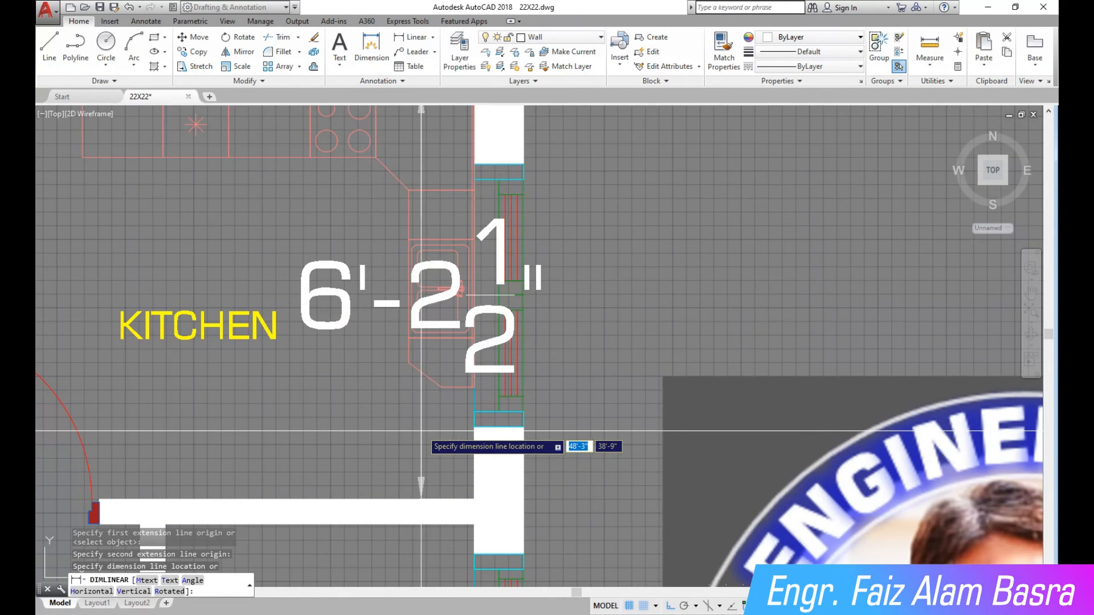
scroll(421, 431, "down", 5)
key("Escape")
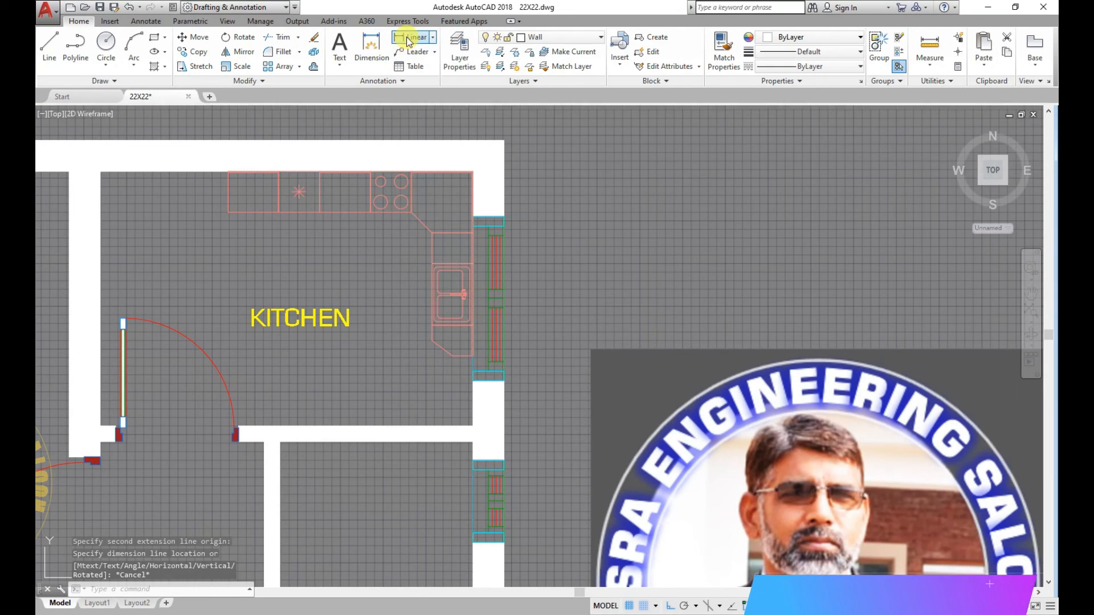
- Measure the length of the counter's vertical leg along the right wall with a linear dimension
left_click(406, 45)
scroll(481, 174, "up", 6)
left_click(469, 188)
scroll(464, 219, "down", 2)
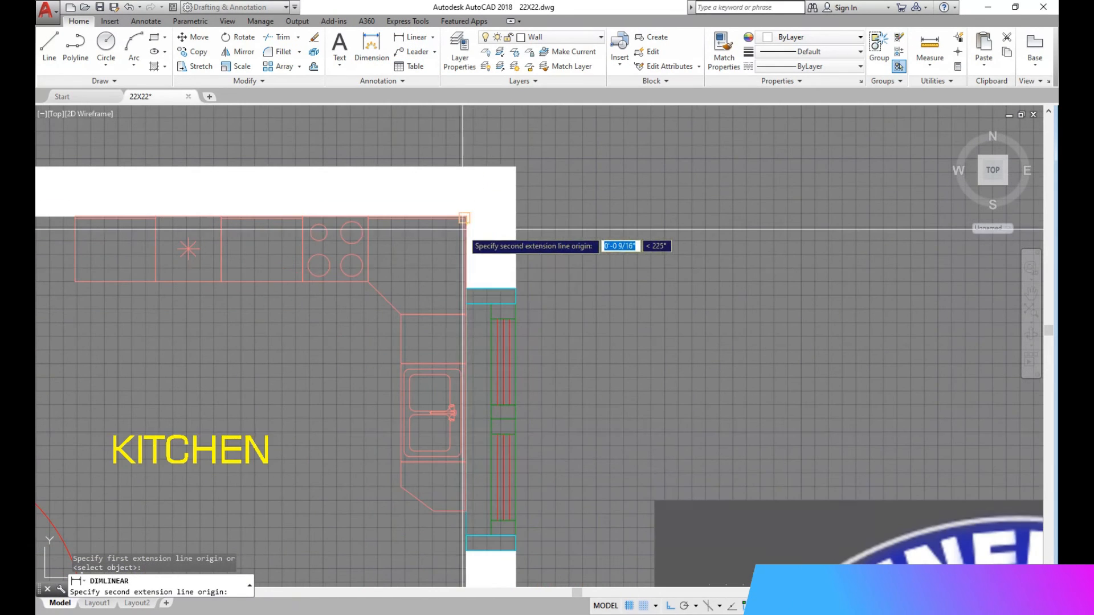
left_click(466, 510)
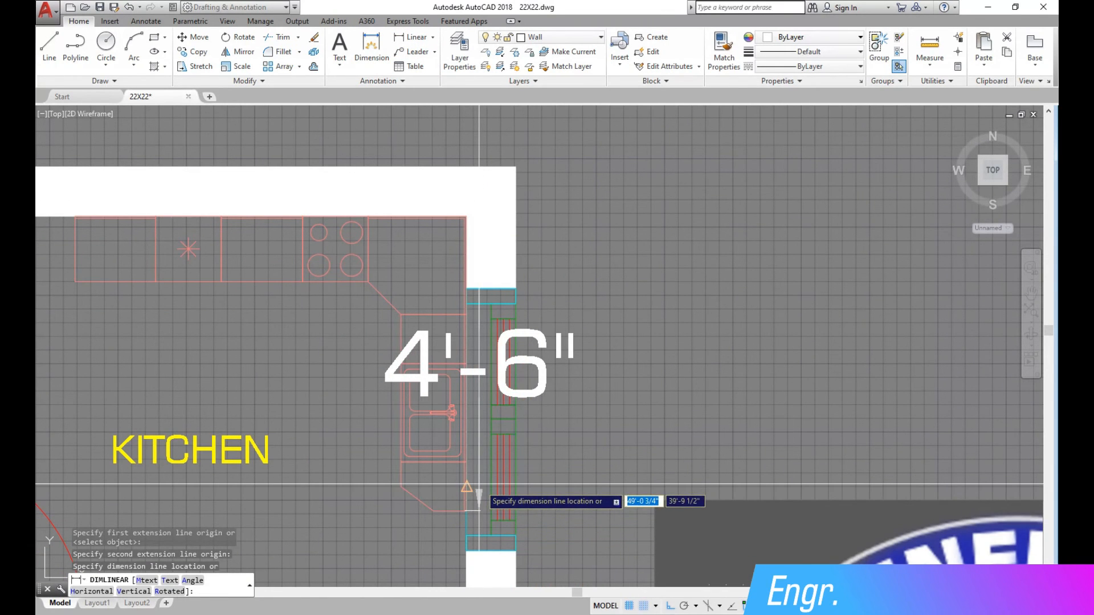
key("Escape")
- Switch to Calculator and work out the scale factor by dividing the wall length by the counter leg's length
left_click(336, 614)
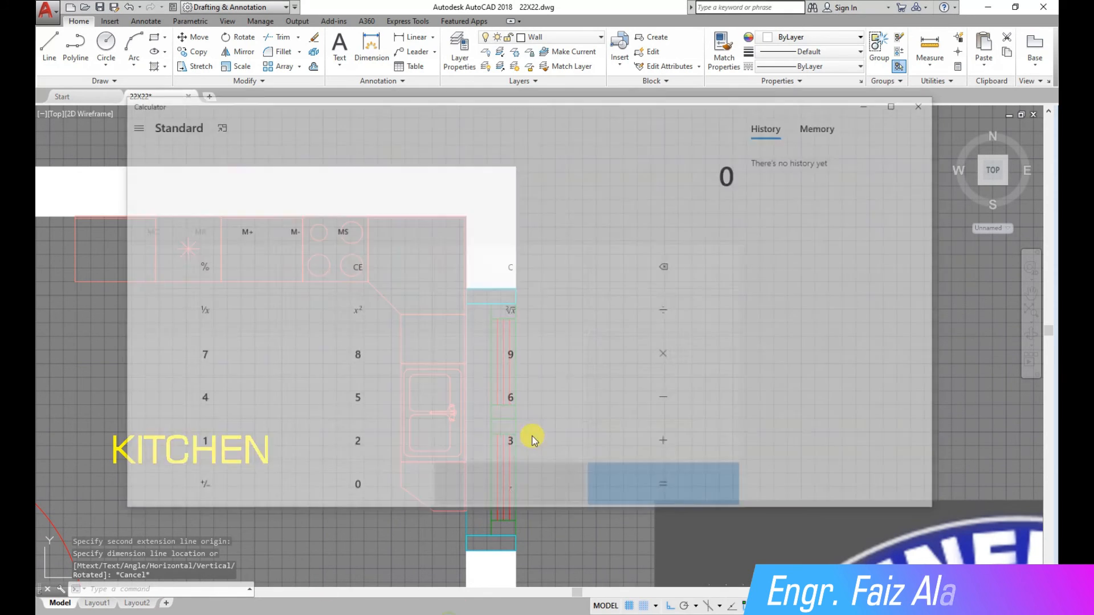
left_click(217, 124)
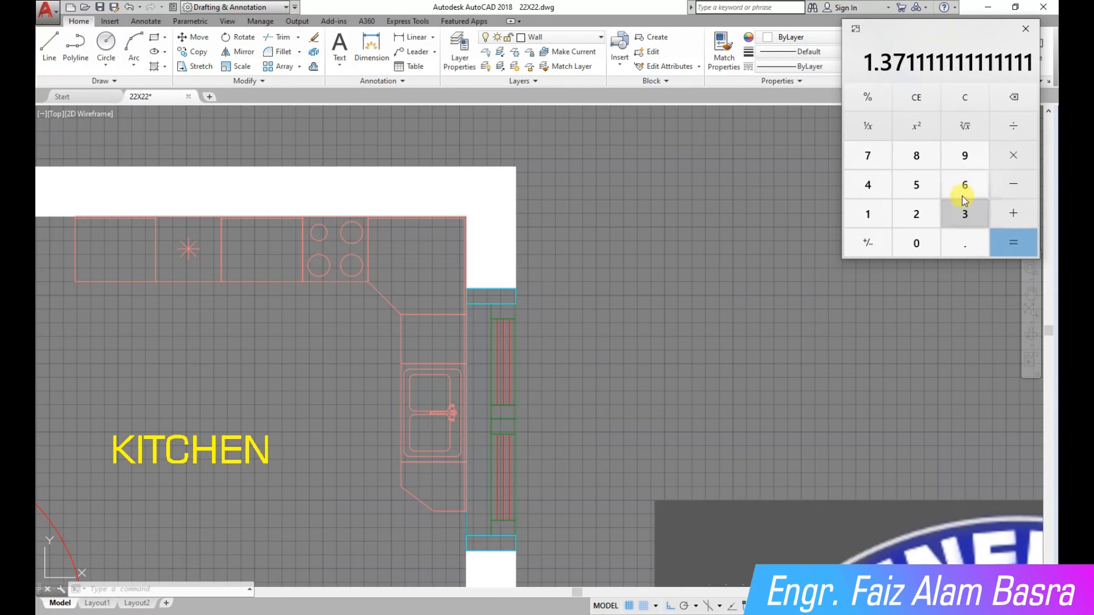
left_click(1024, 29)
- Scale the kitchen counter by a factor of 1.37 from its outer corner at the walls
left_click(393, 319)
left_click(356, 262)
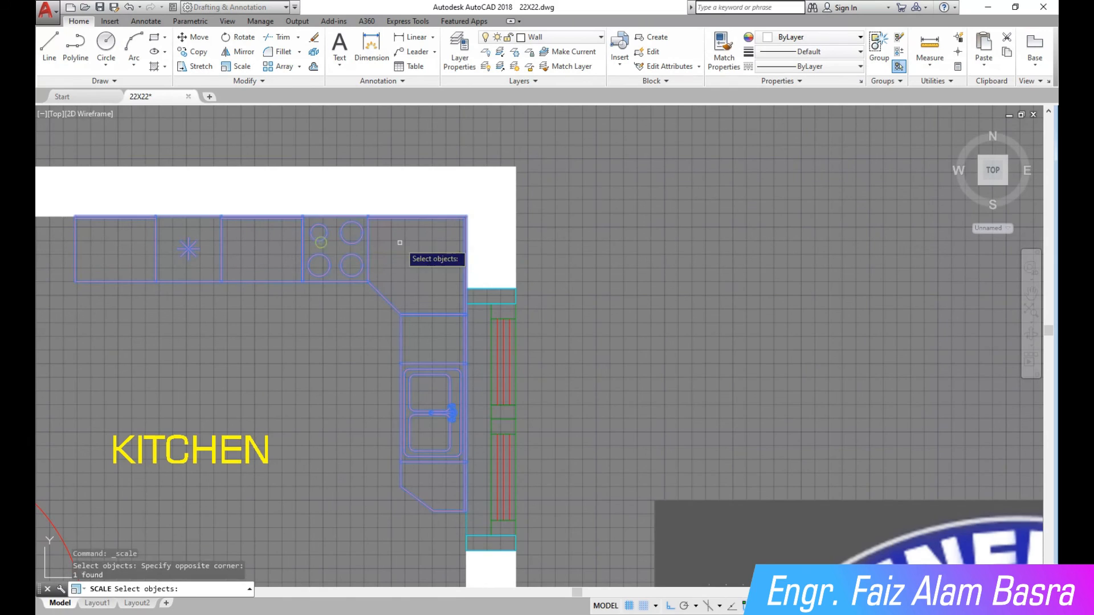
key("Return")
scroll(455, 219, "up", 4)
left_click(481, 212)
type("1.3")
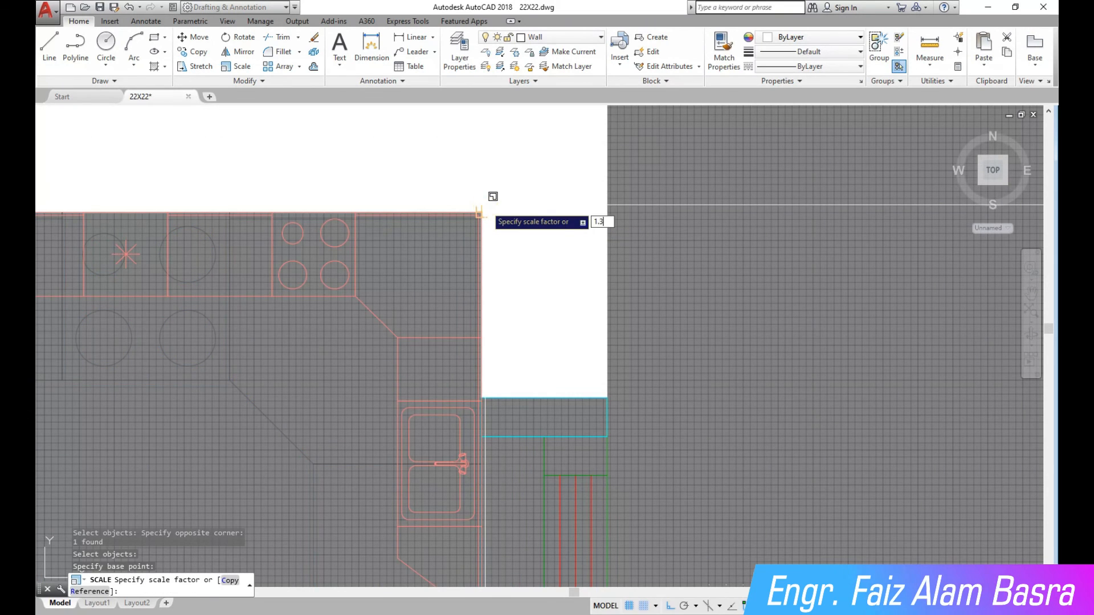
type("7")
key("Return")
scroll(323, 454, "down", 3)
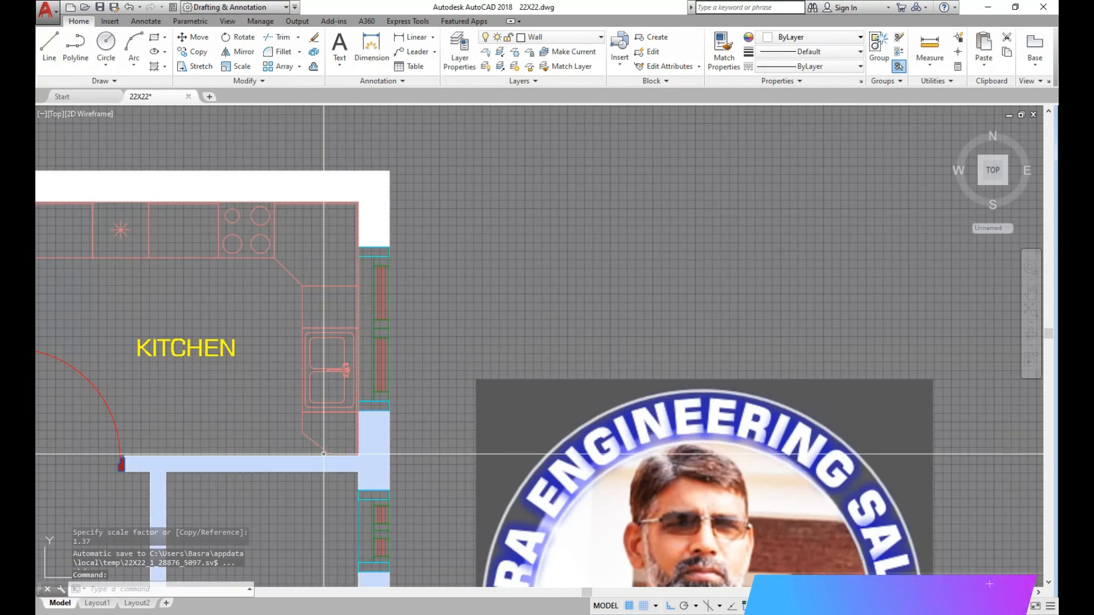
scroll(317, 447, "up", 3)
scroll(565, 470, "down", 3)
scroll(488, 309, "down", 3)
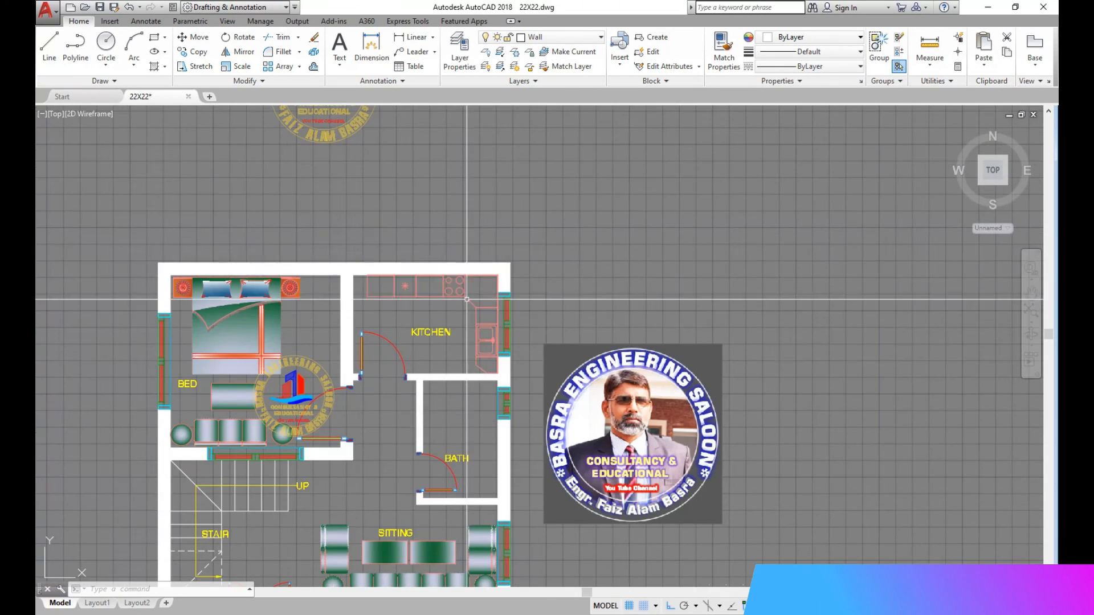
- Fill the kitchen counter's worktop sections with a solid hatch, leaving out the stove, sink and star-marked section
scroll(436, 281, "up", 2)
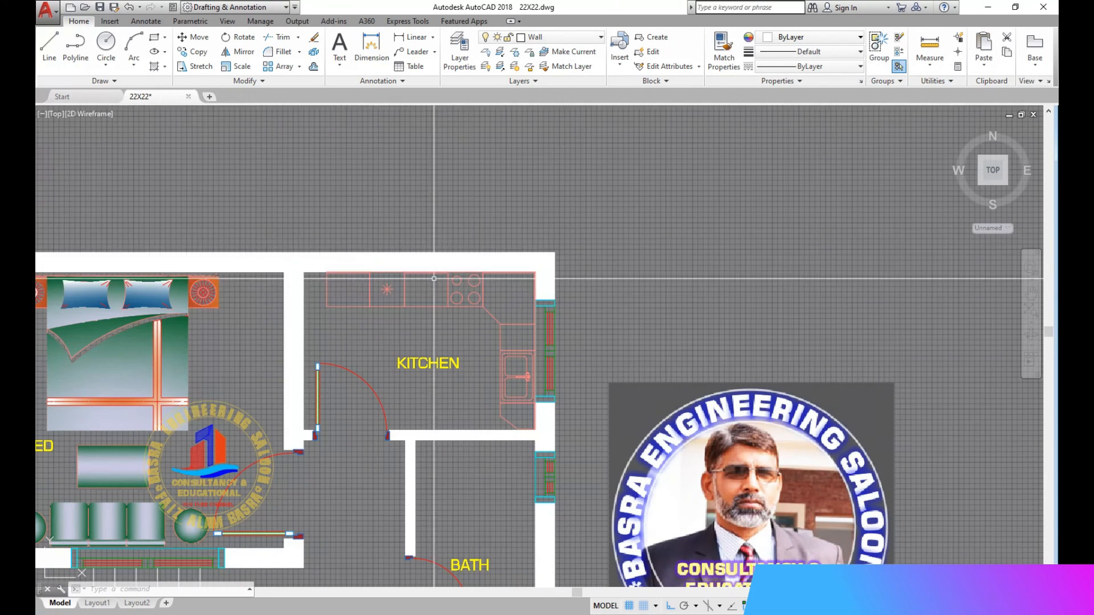
left_click(347, 291)
left_click(424, 291)
left_click(497, 294)
left_click(517, 331)
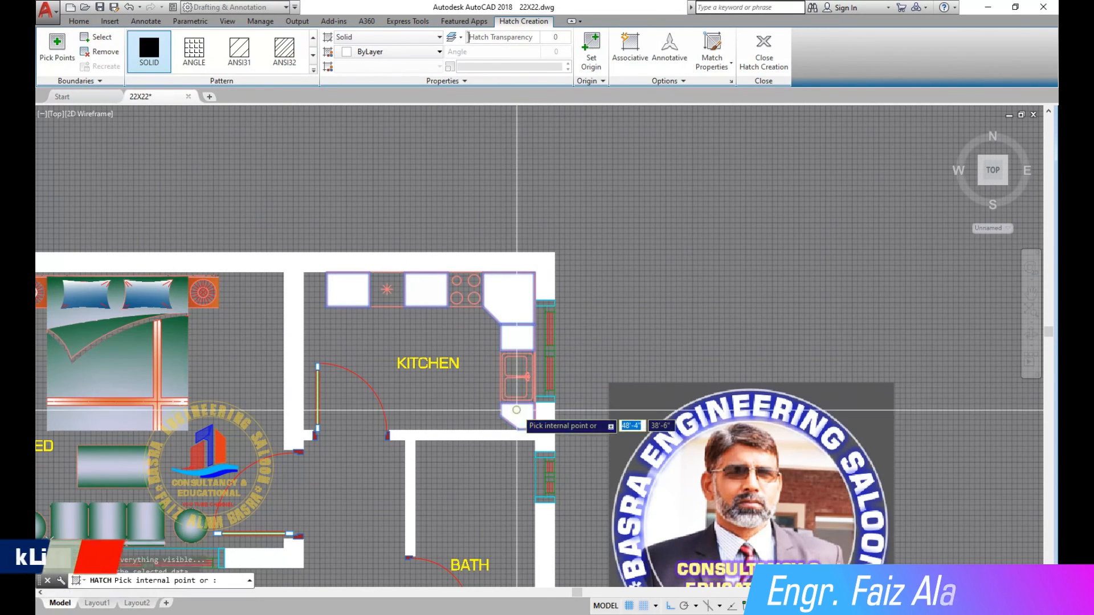
key("Escape")
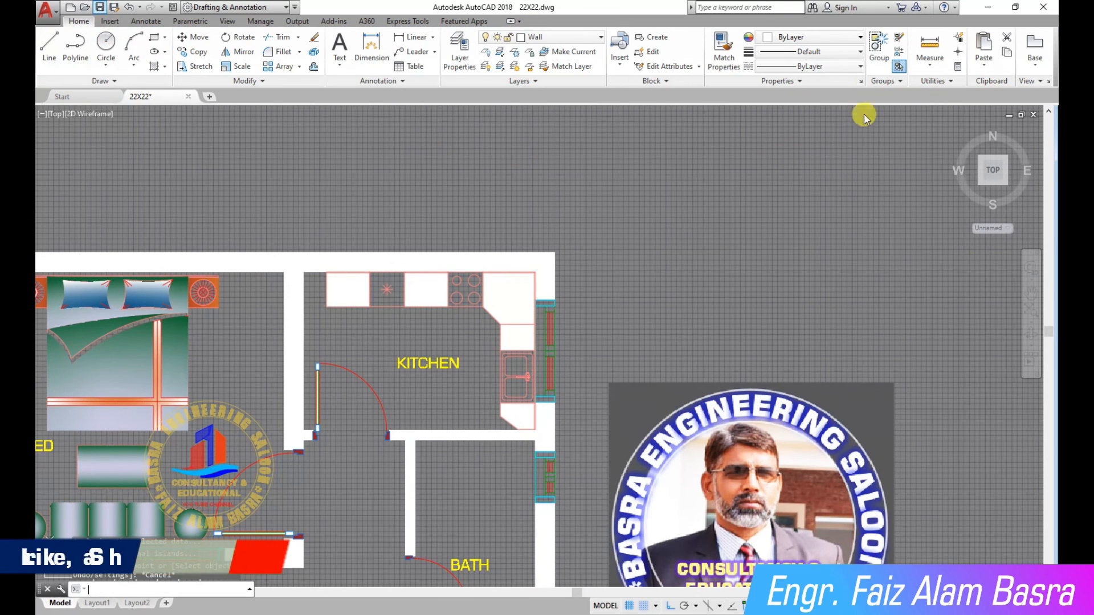
- Match the kitchen counter's hatch to the green gradient hatch of the bedroom furniture
left_click(724, 49)
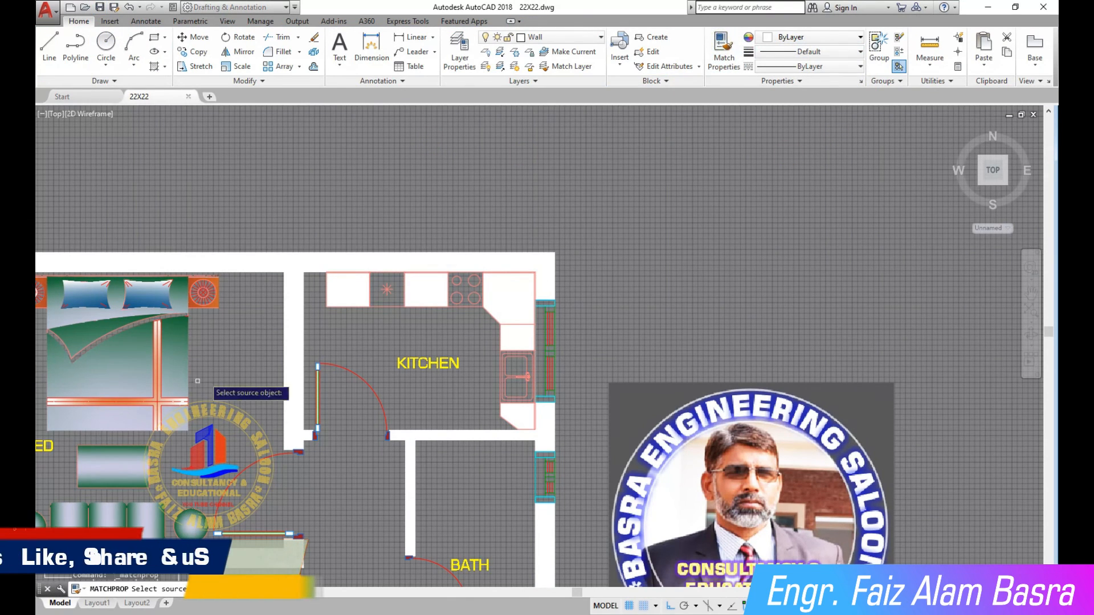
left_click(402, 261)
left_click(433, 291)
key("Escape")
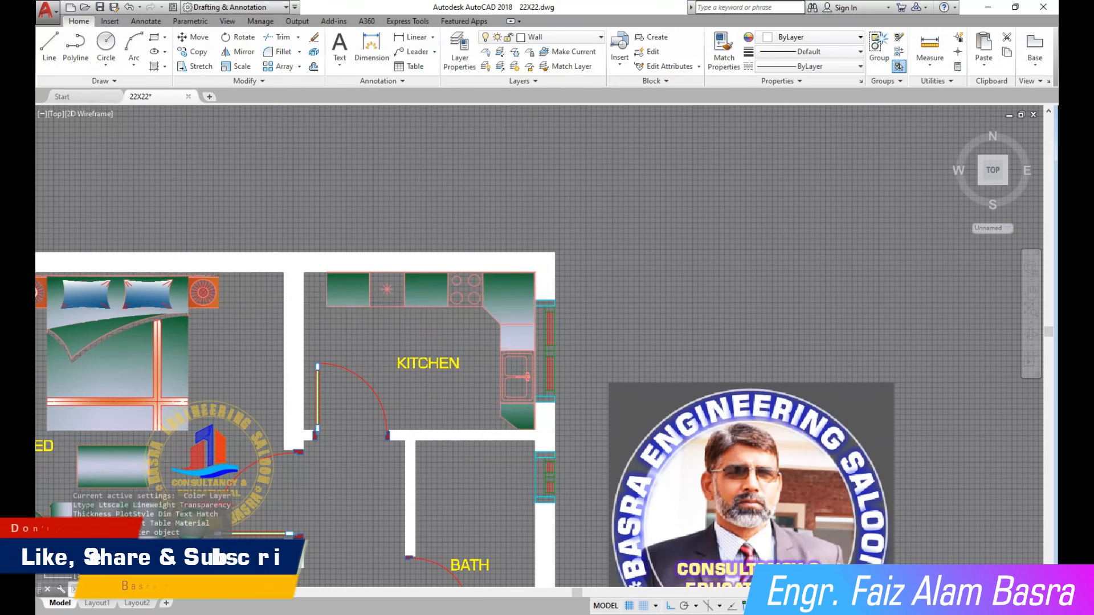
- Try other gradient patterns on the kitchen counter's hatch and set it to GR_SPHER
left_click(417, 300)
left_click(204, 57)
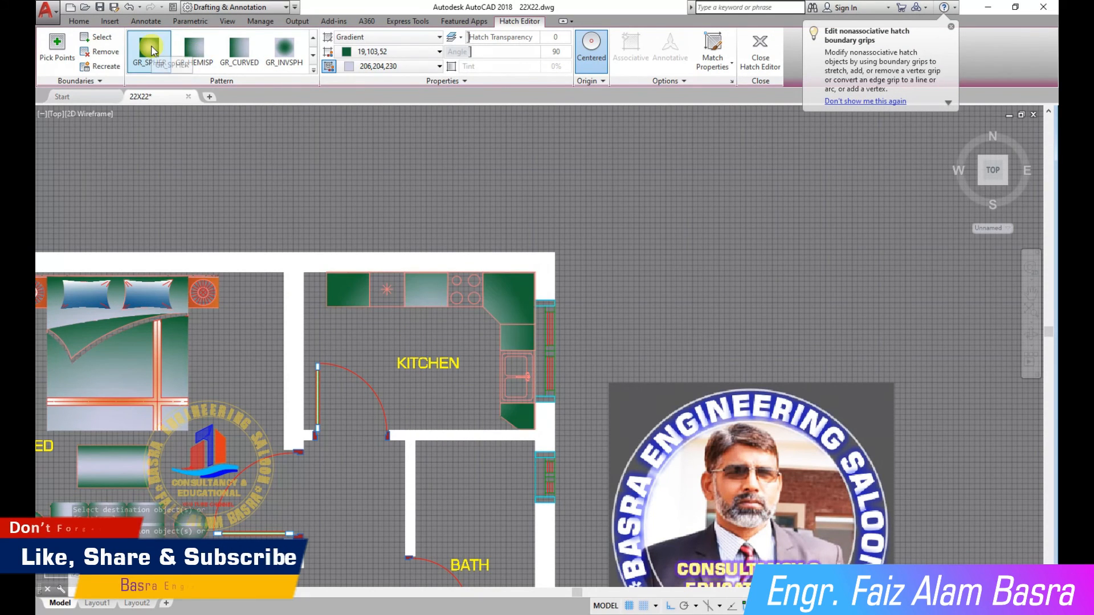
left_click(249, 51)
scroll(171, 50, "down", 1)
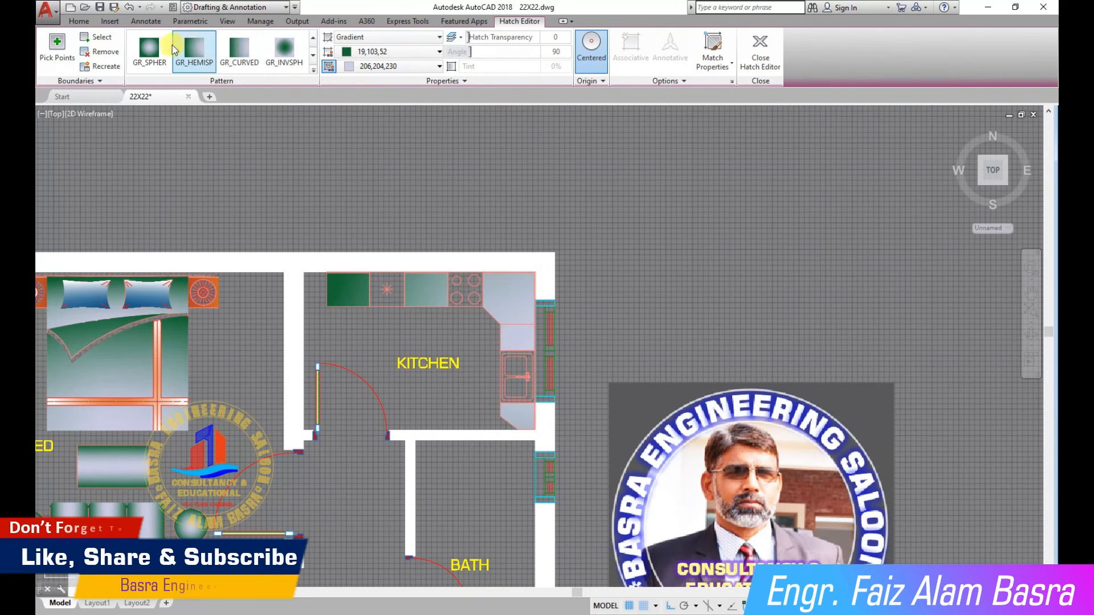
left_click(146, 46)
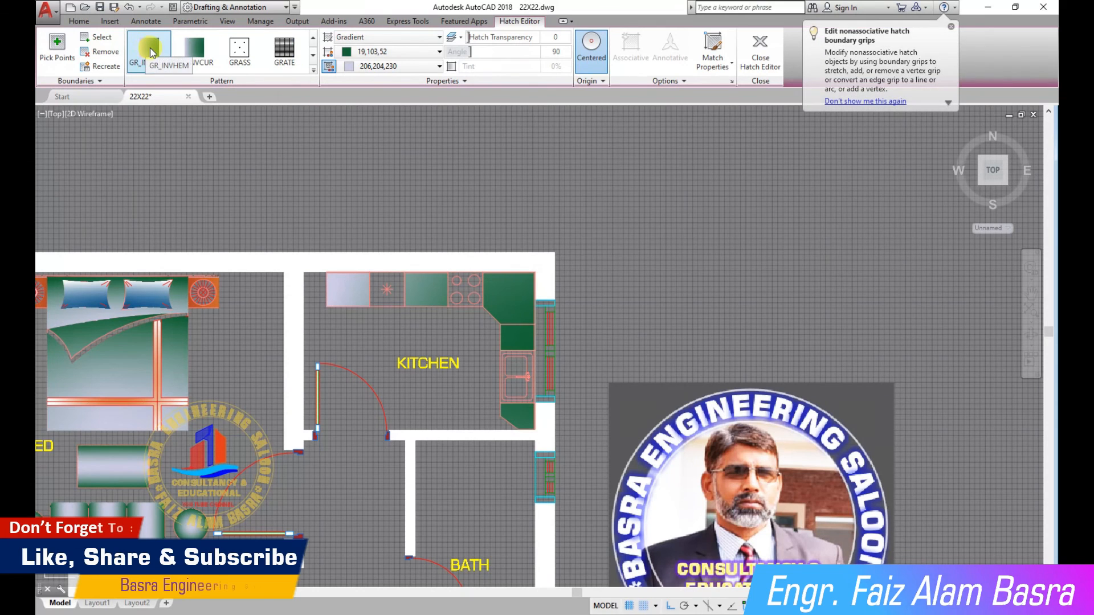
scroll(149, 47, "up", 1)
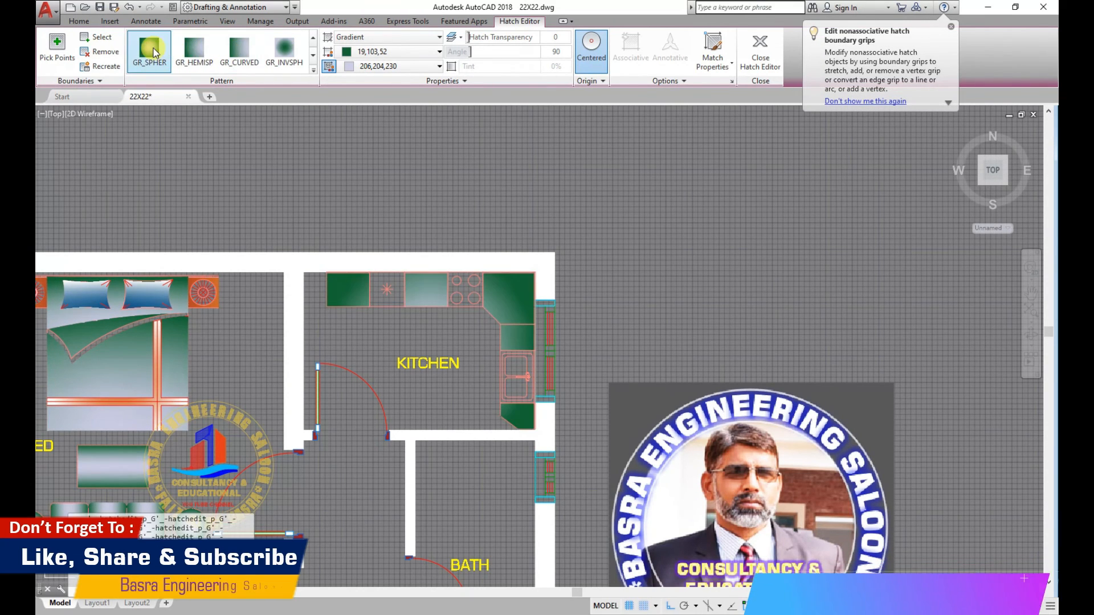
scroll(149, 51, "up", 1)
key("Escape")
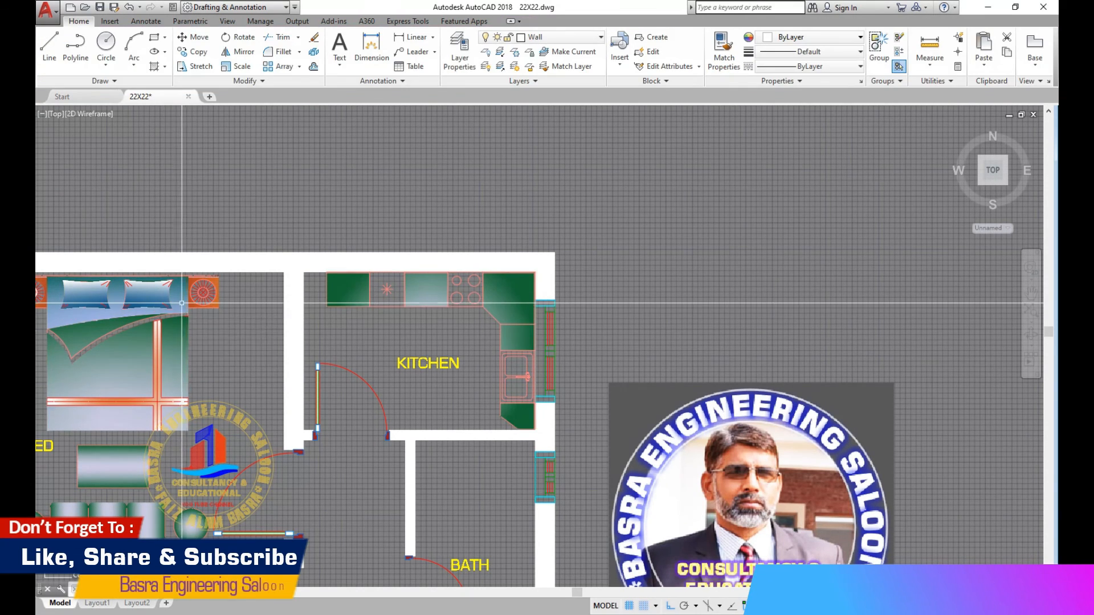
- Start copying objects from the furniture block library beside the floor plans
scroll(181, 302, "down", 5)
left_click(196, 53)
scroll(623, 268, "down", 5)
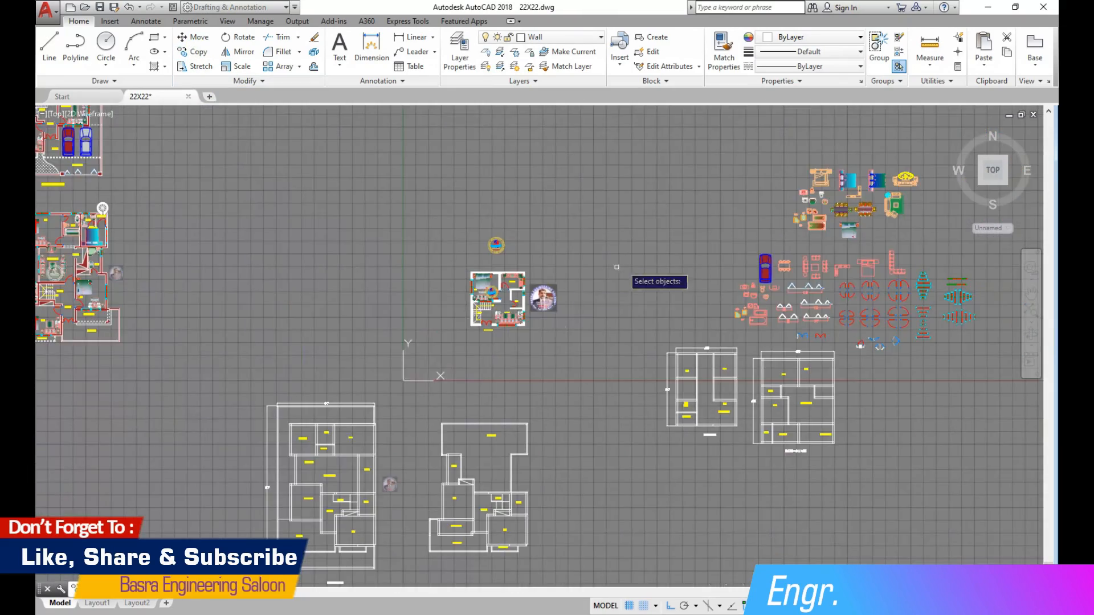